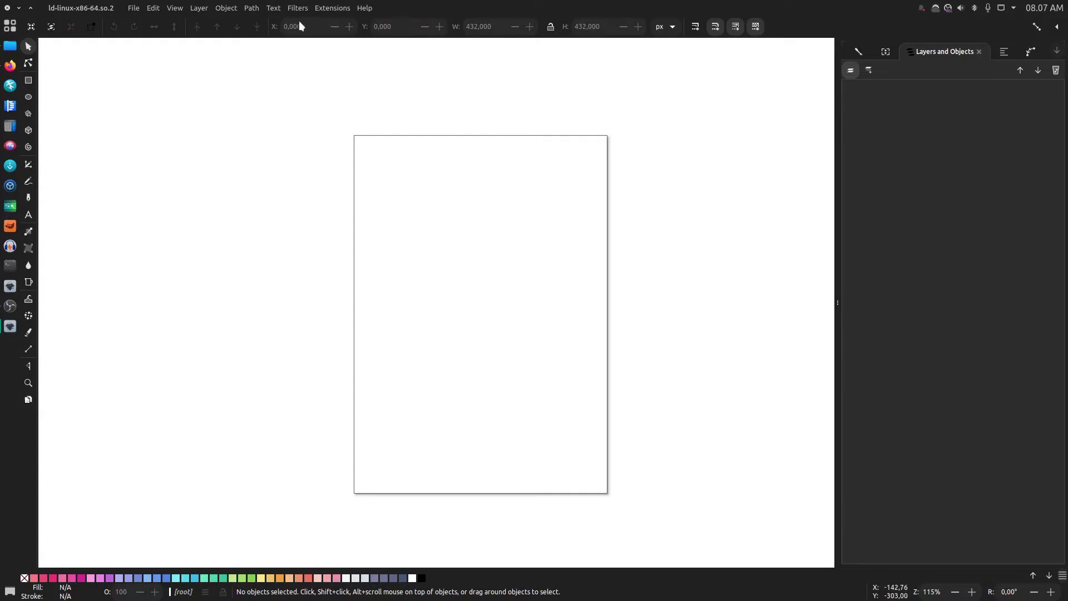
- View the program's version information in the About window and close it
left_click(332, 8)
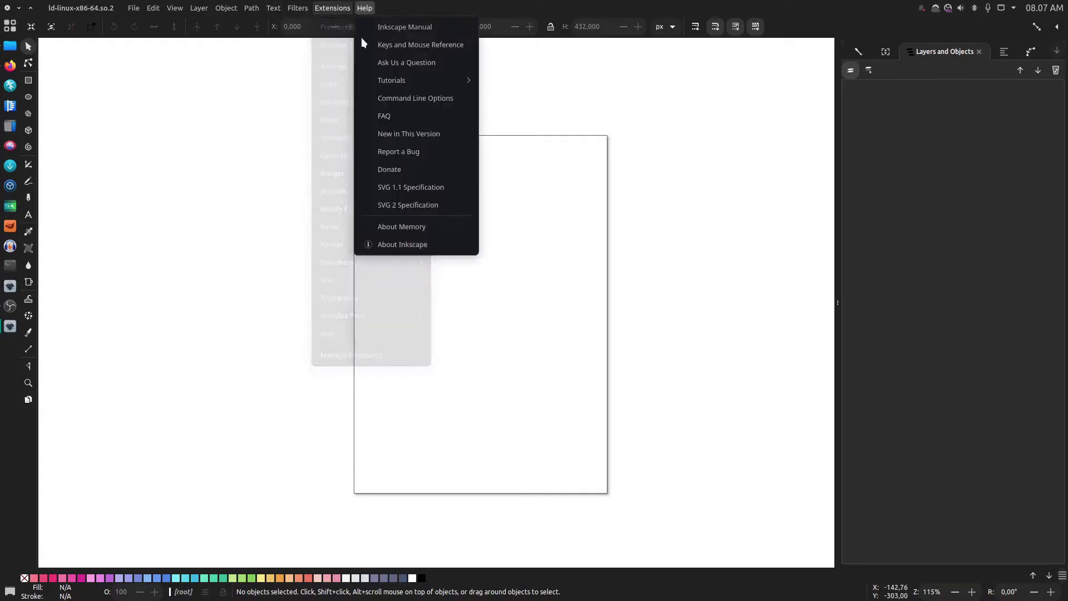
left_click(394, 245)
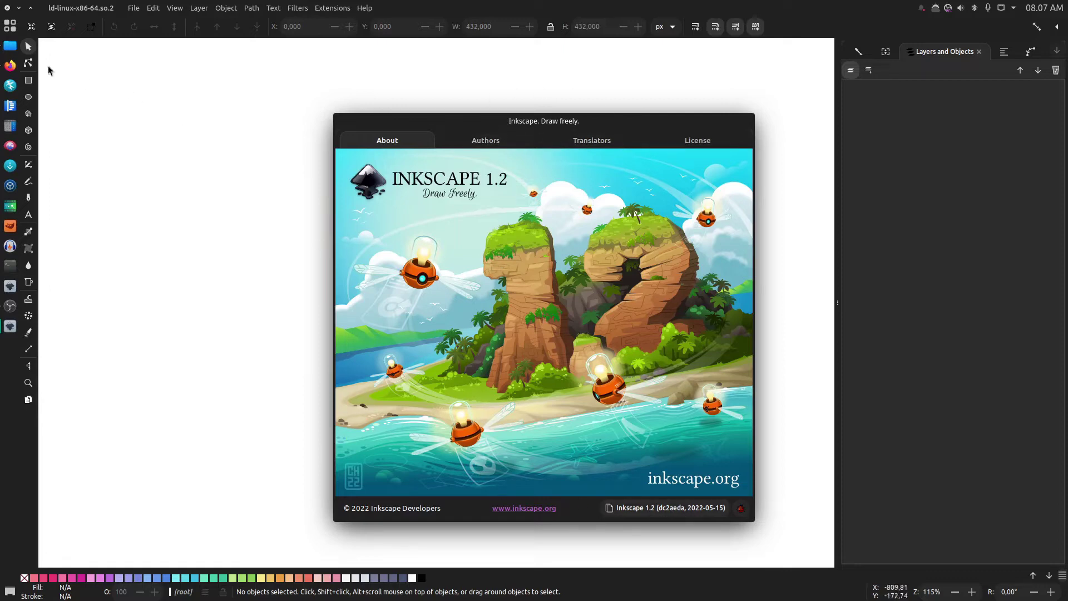
left_click(8, 8)
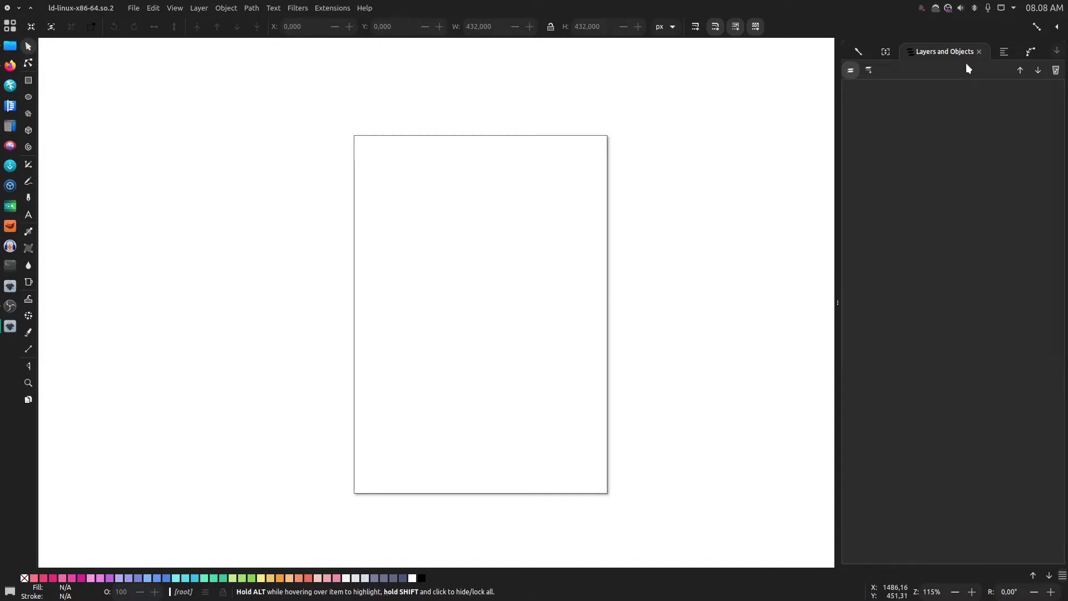
- Examine the advanced snapping options for bounding boxes, nodes, other points and alignment, leaving them as they are
left_click(1055, 27)
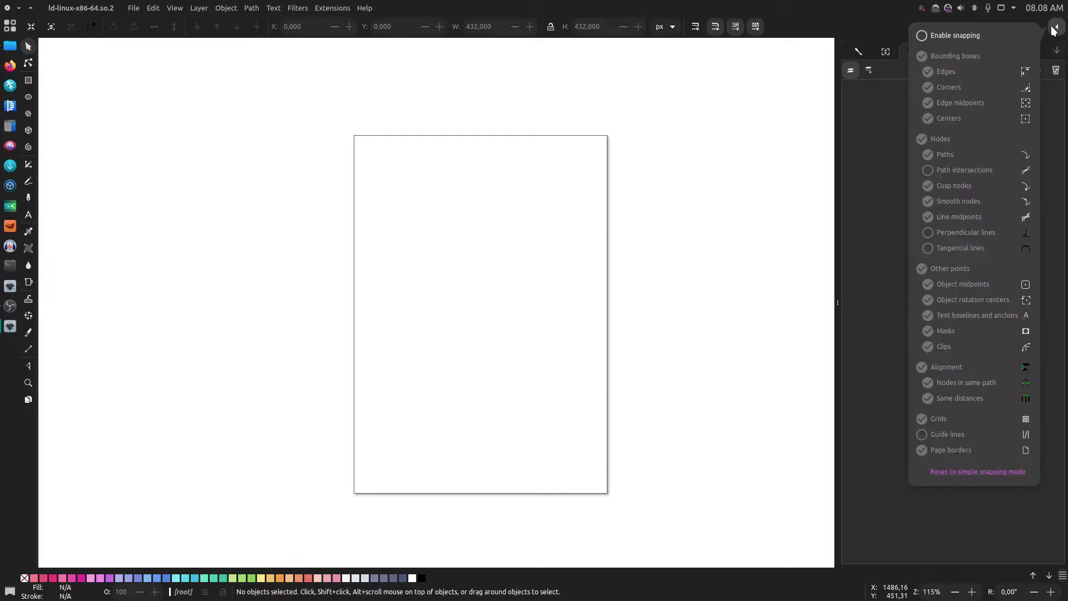
left_click(1056, 29)
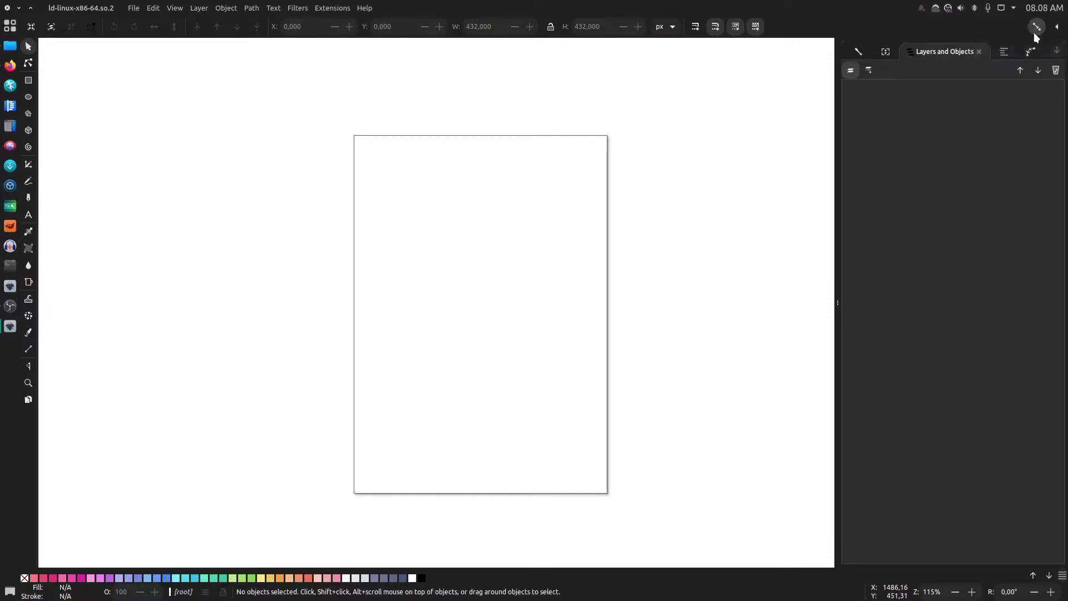
left_click(1057, 27)
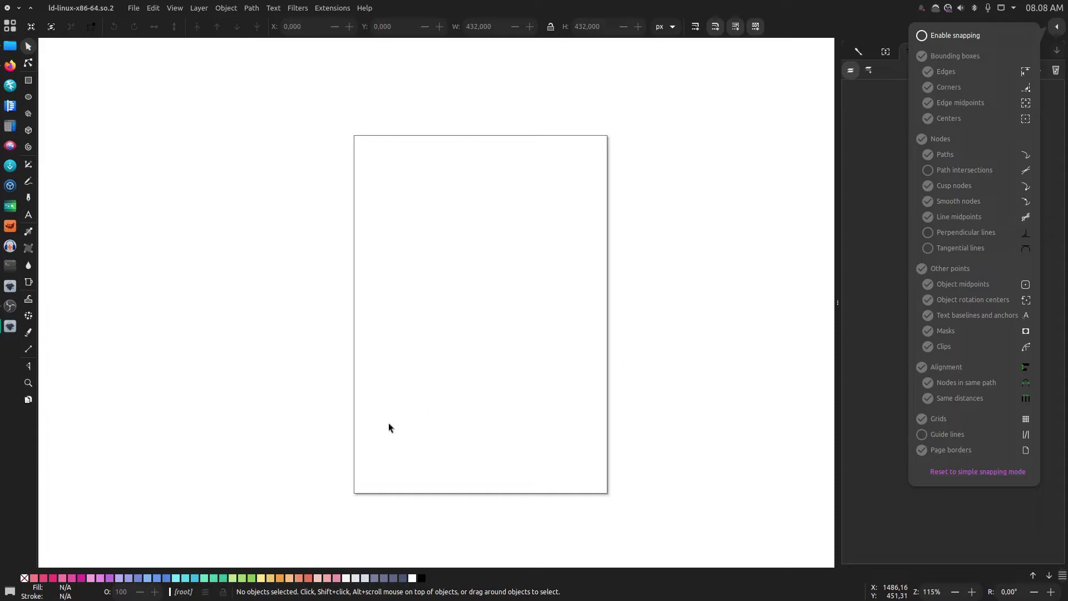
left_click(367, 437)
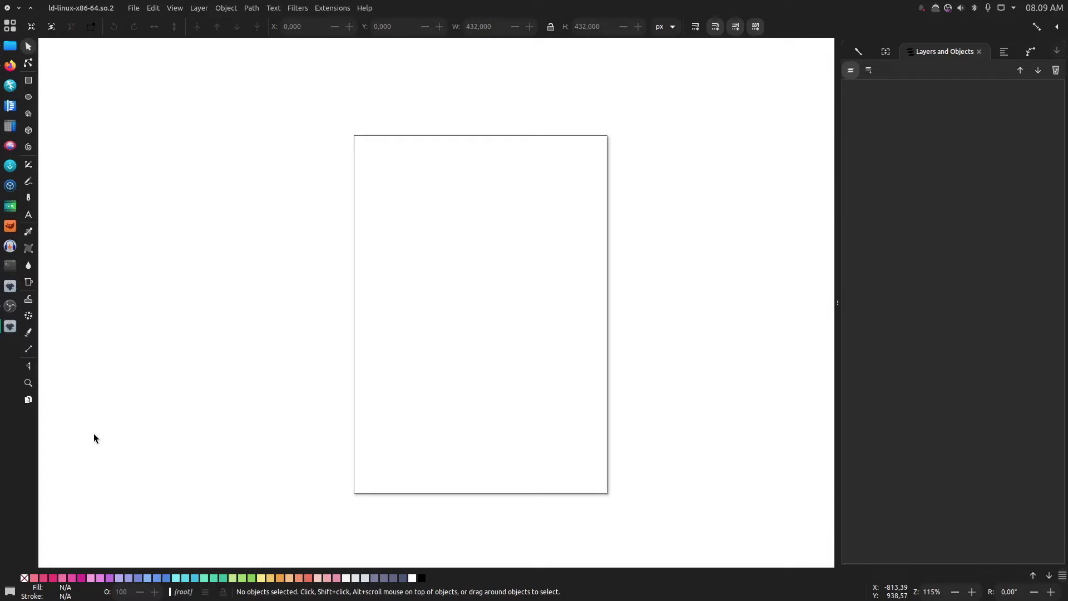
- Activate the Pages tool and shrink the A4 page freehand to about 668 x 794 px from its lower-right corner
left_click(29, 400)
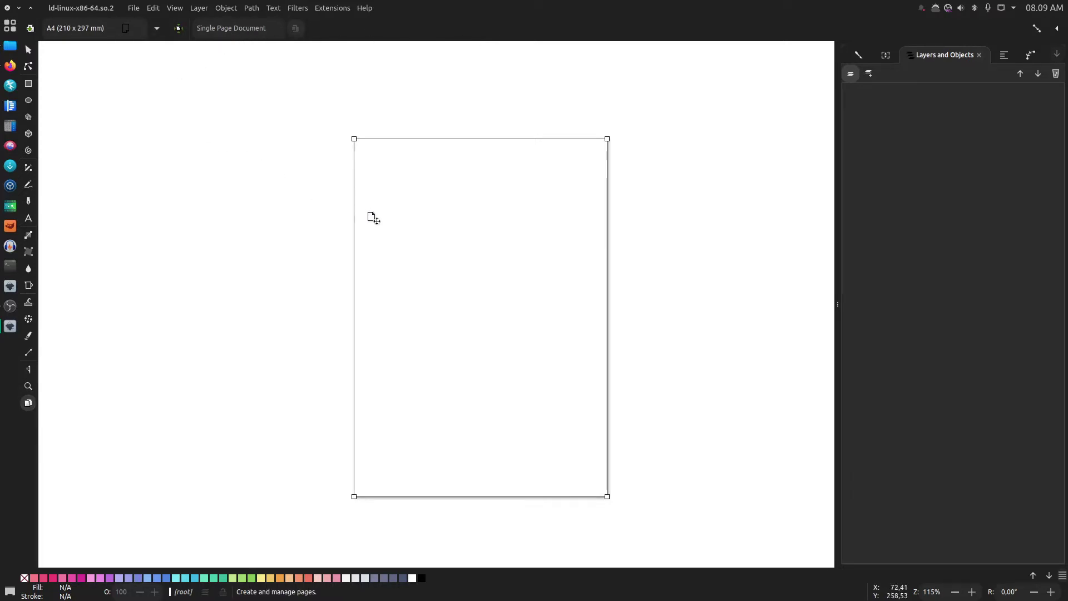
left_click_drag(632, 317, 523, 267)
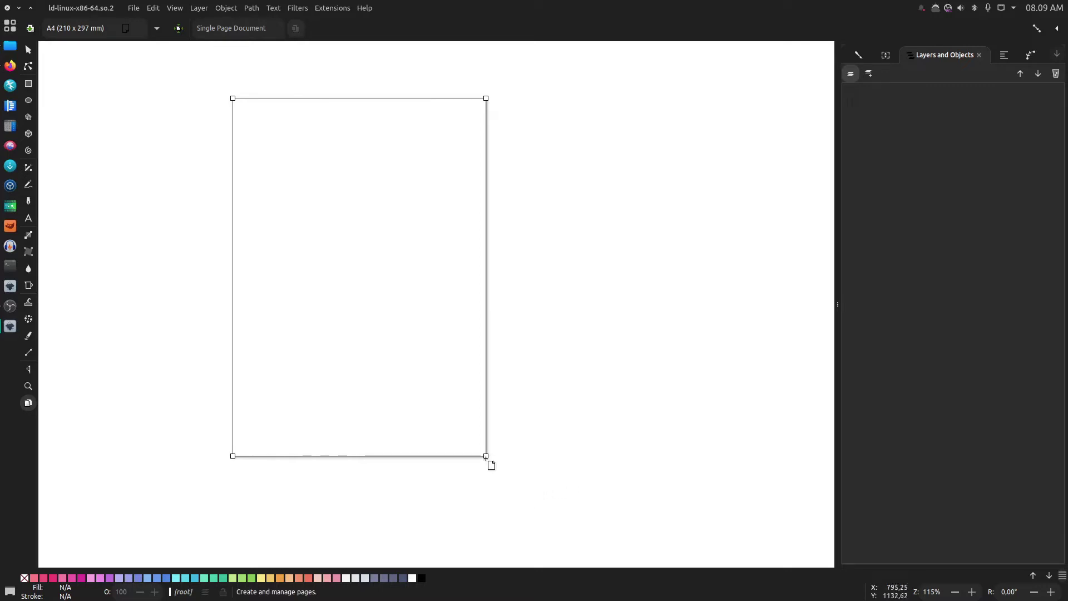
left_click_drag(488, 461, 446, 351)
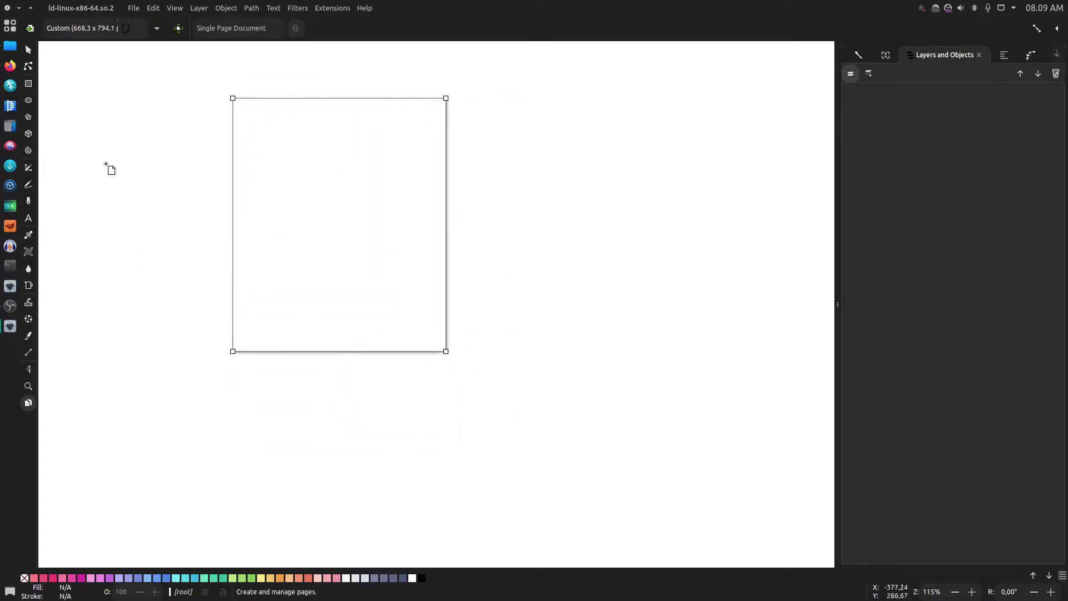
- Look through the list of preset page sizes without choosing one
left_click(157, 31)
scroll(114, 278, "down", 2)
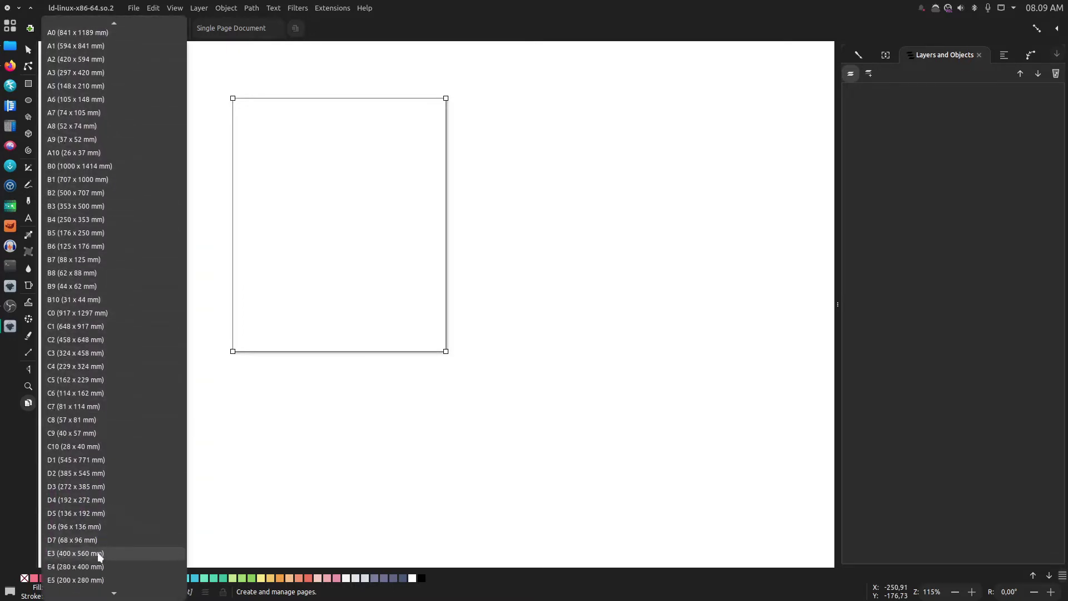
scroll(55, 321, "down", 5)
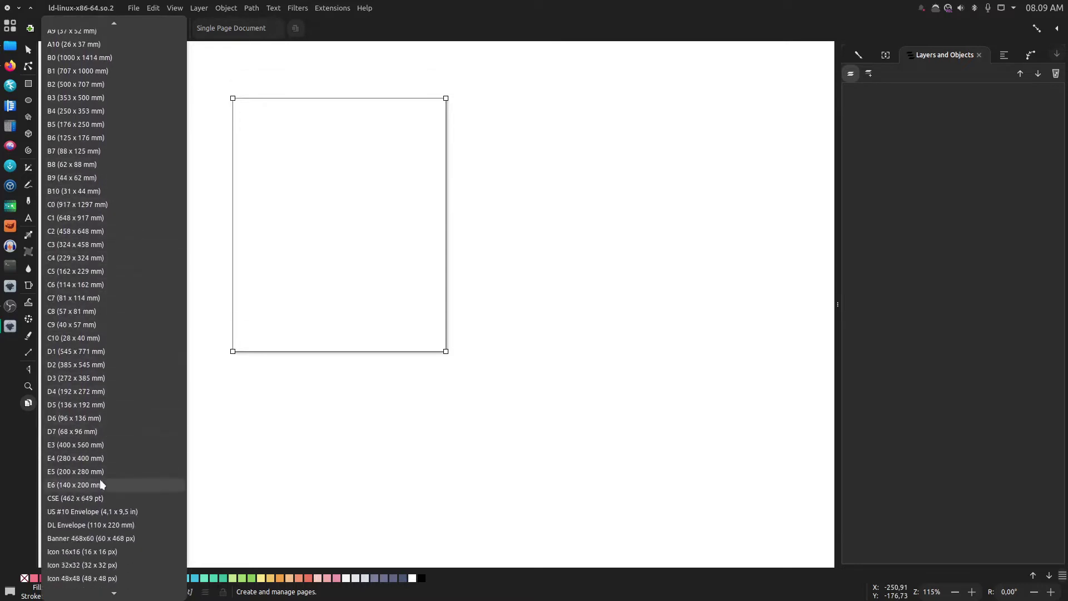
scroll(100, 481, "down", 16)
left_click(266, 428)
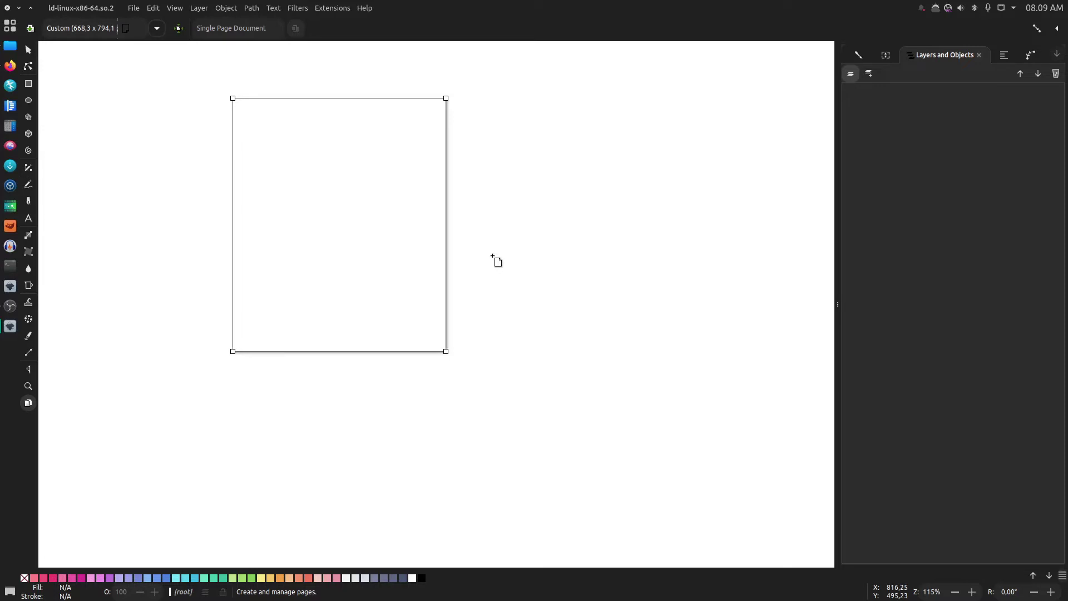
- Set the page to a custom size of 24 x 24 px
left_click(77, 28)
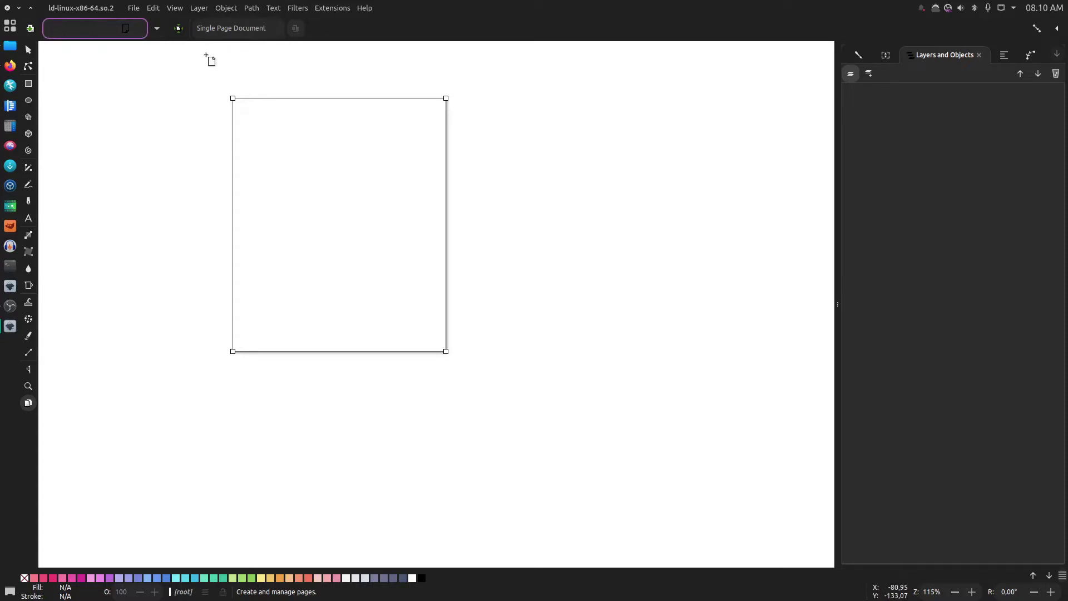
type("24 x 24")
key("Return")
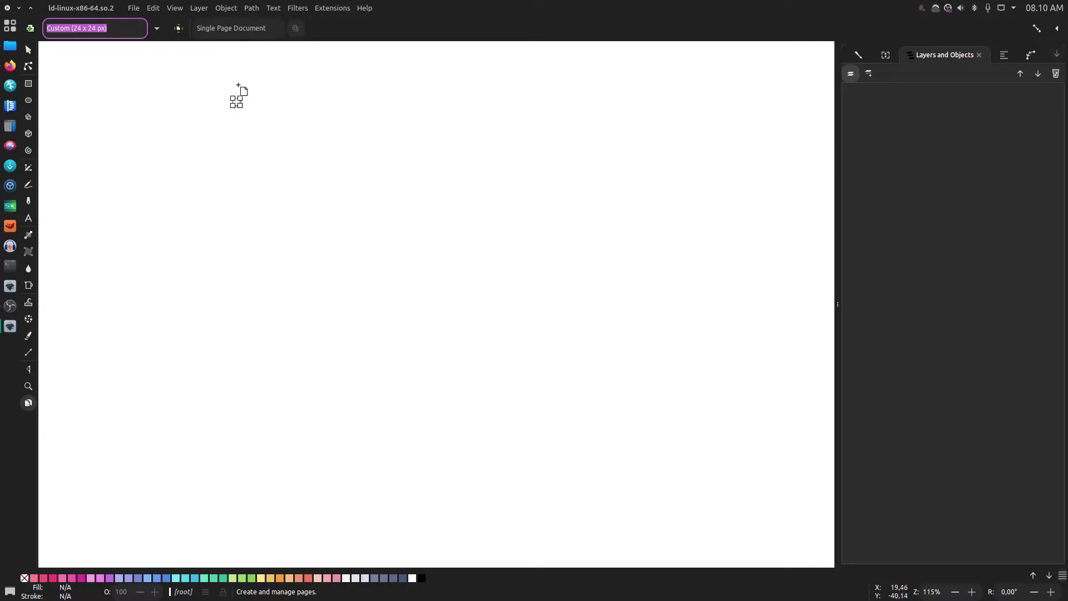
scroll(234, 94, "up", 6, "ctrl")
scroll(232, 145, "up", 3)
left_click_drag(233, 152, 309, 312)
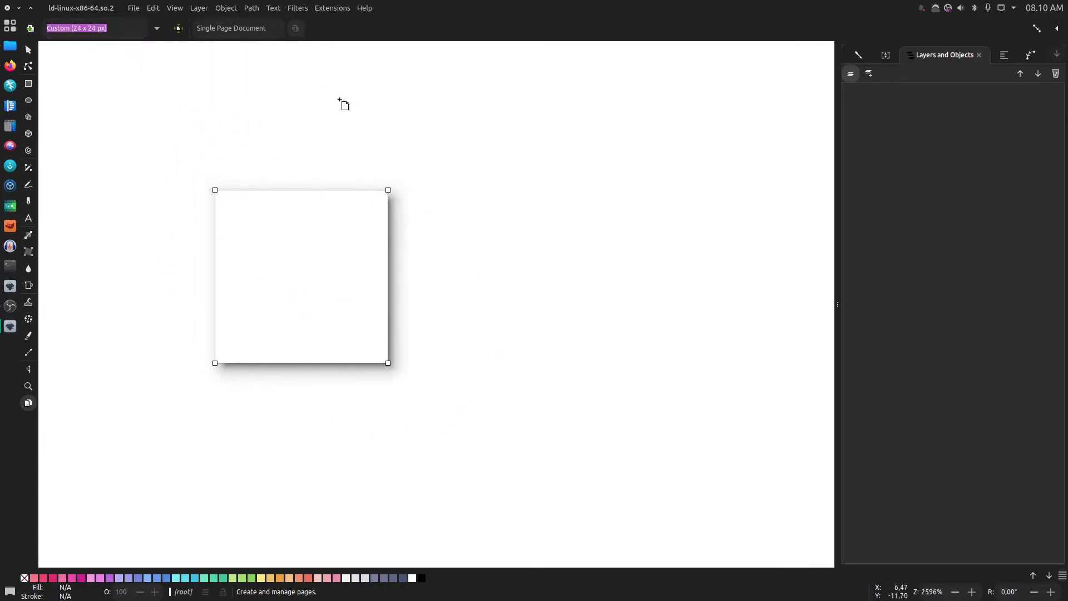
- Set the page size to 32 x 32 px
left_click(120, 27)
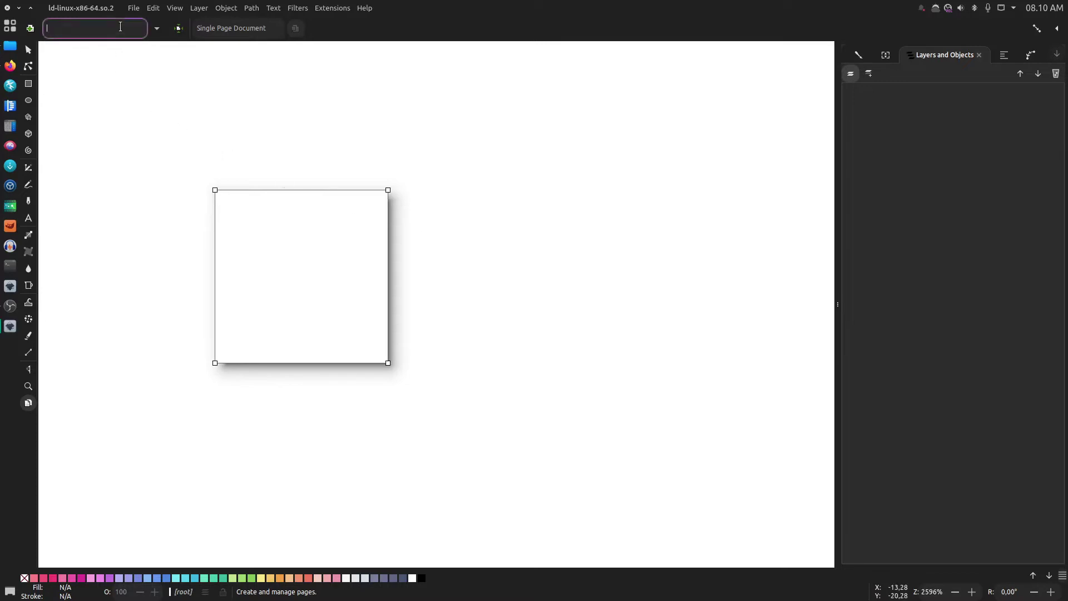
type("32")
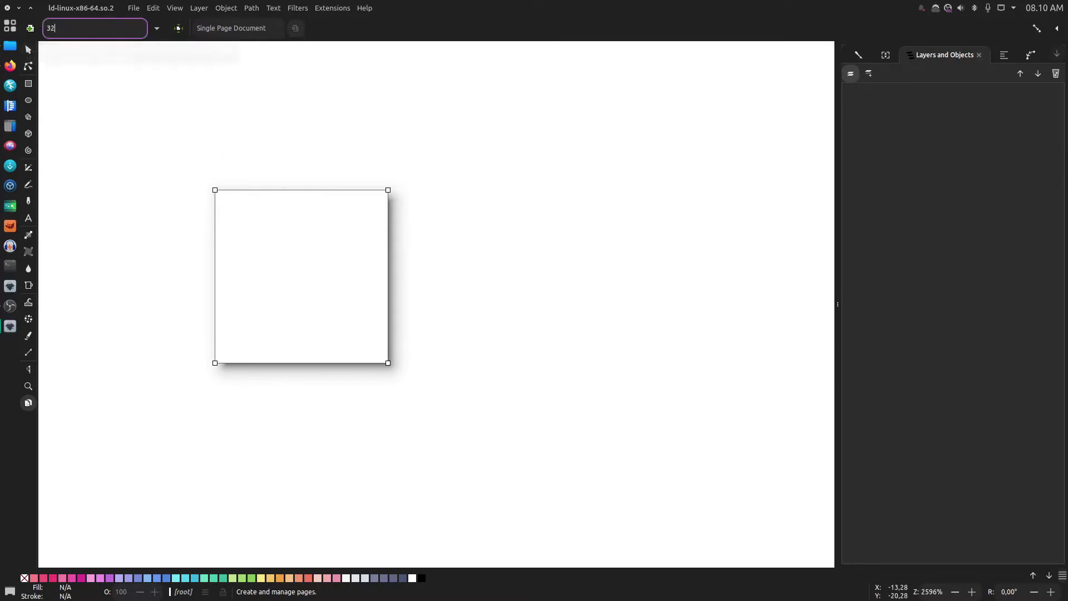
type("x32")
key("Return")
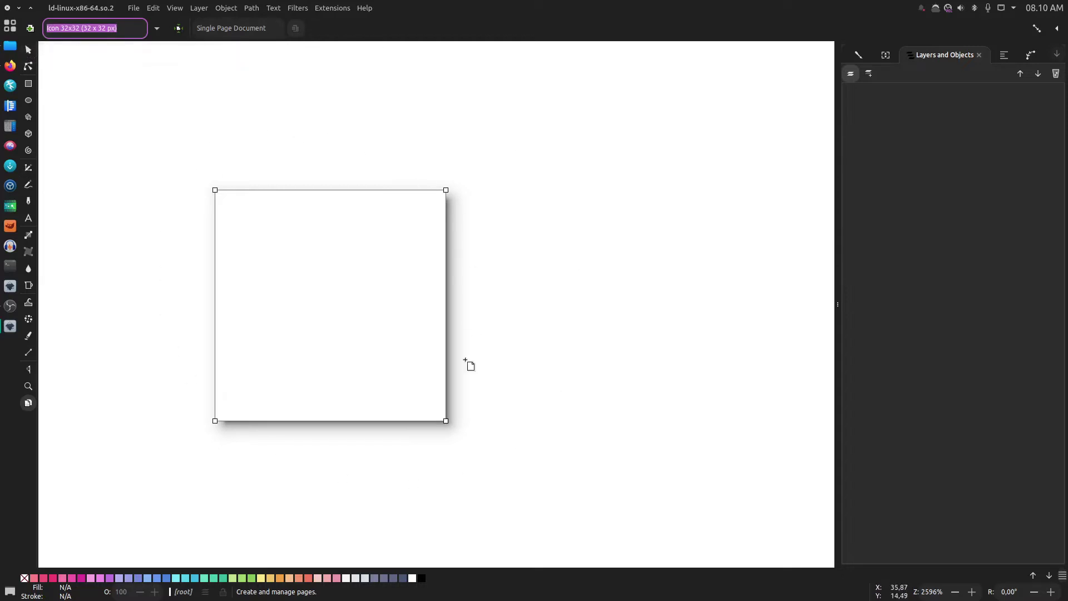
scroll(268, 246, "down", 4)
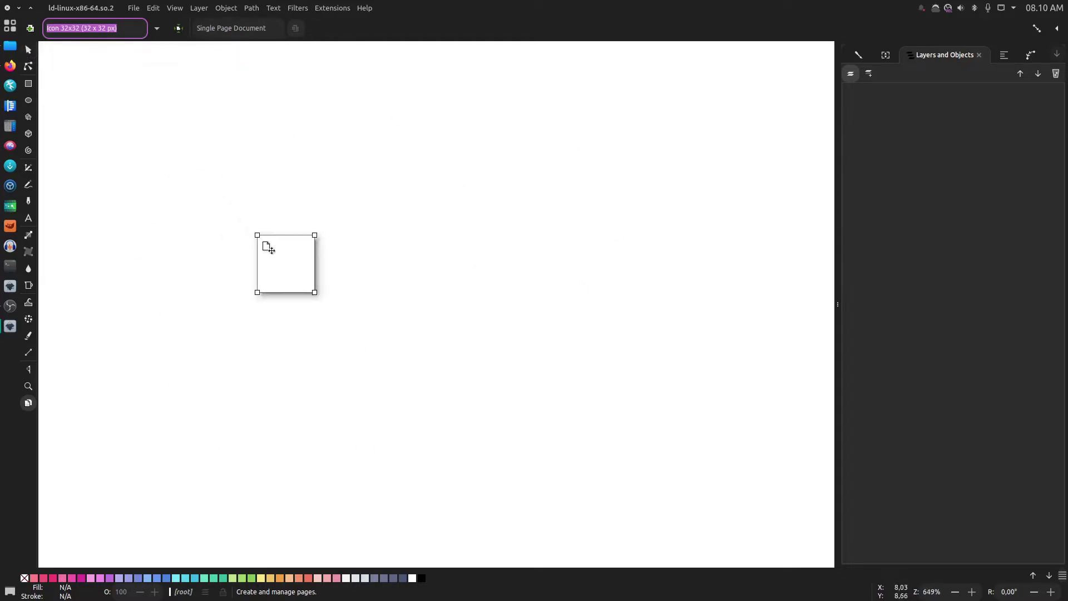
scroll(275, 243, "up", 3)
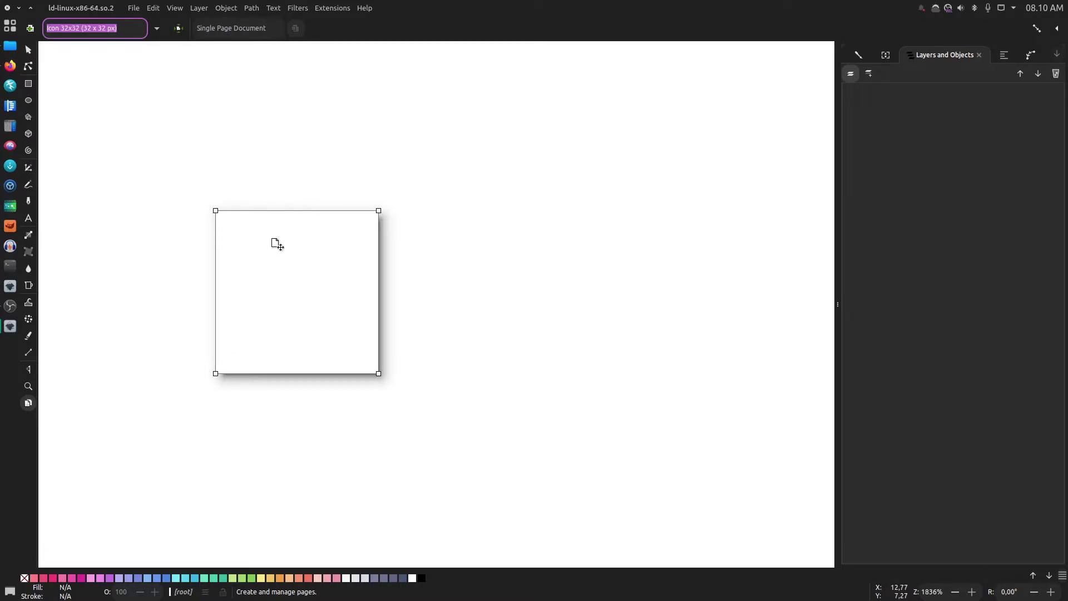
left_click(448, 152)
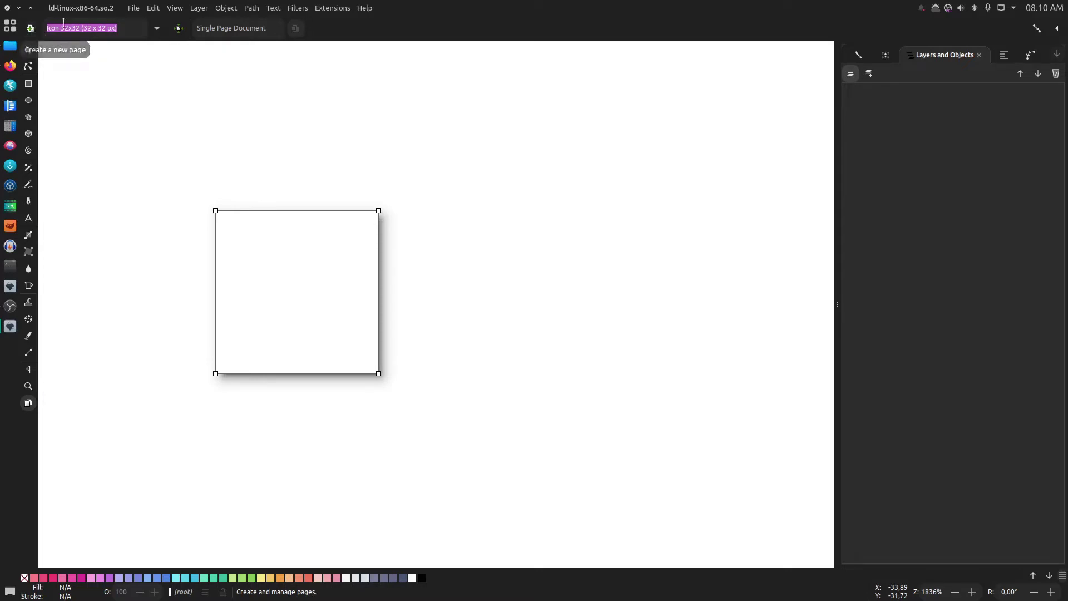
- Add two new pages beside the first one and delete the third page
left_click(30, 28)
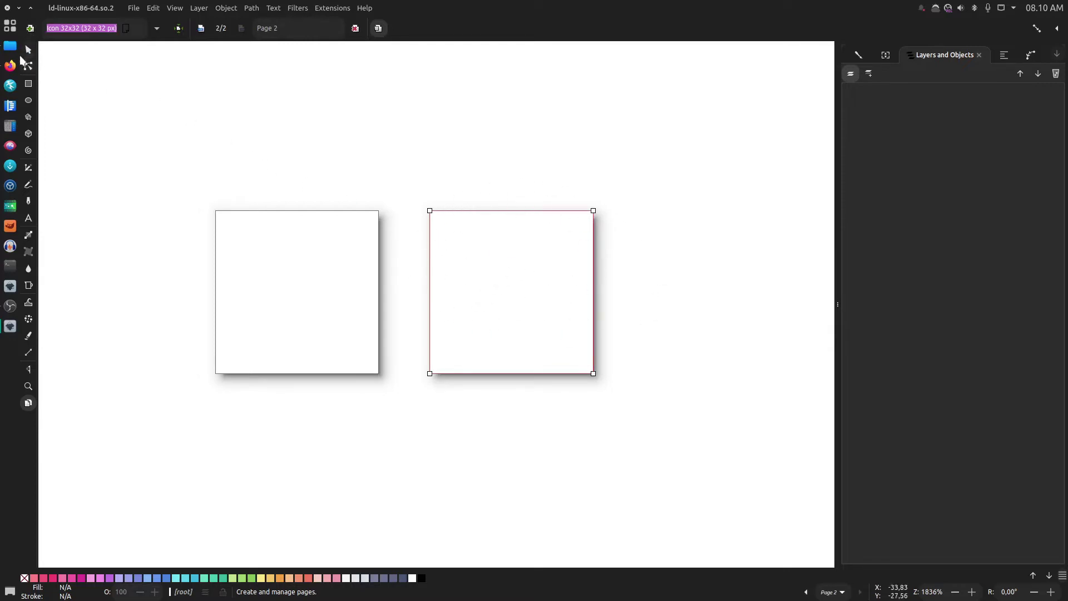
left_click(30, 28)
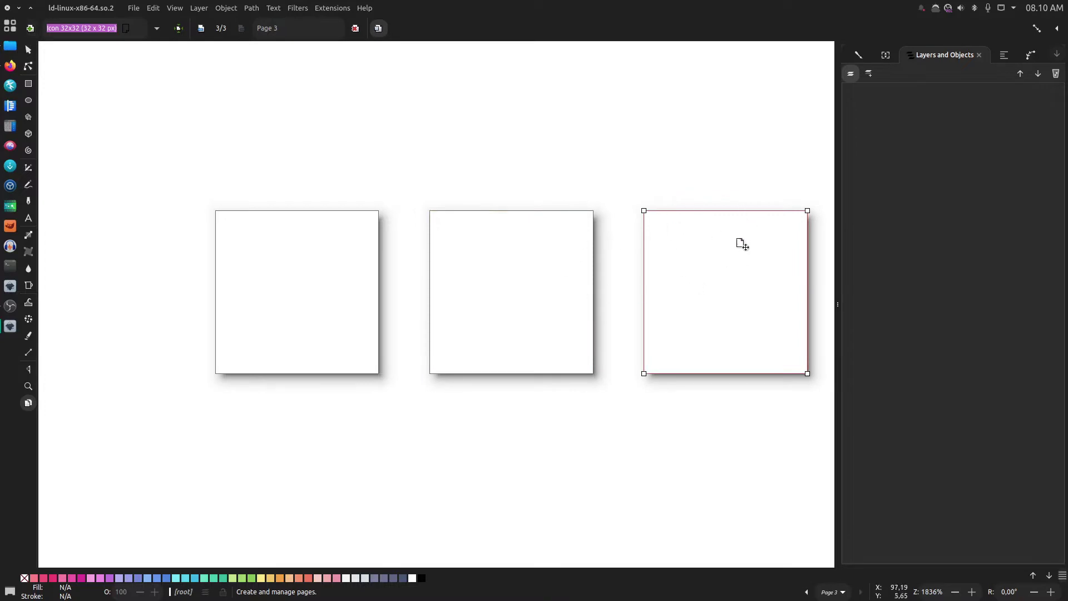
key("Delete")
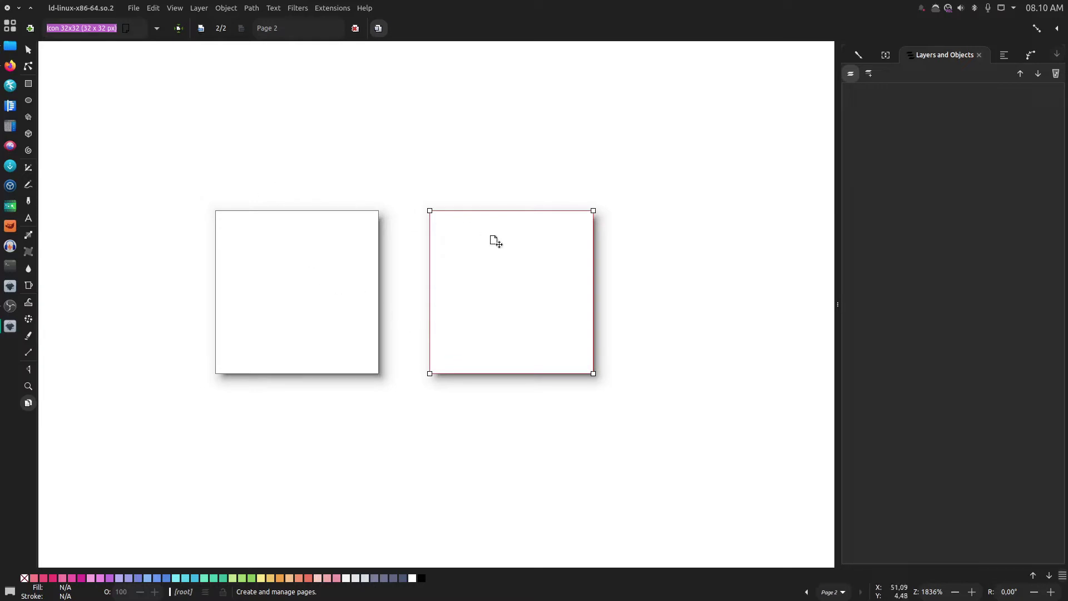
- Set the second page to a custom size of 20 x 20 px
key("BackSpace")
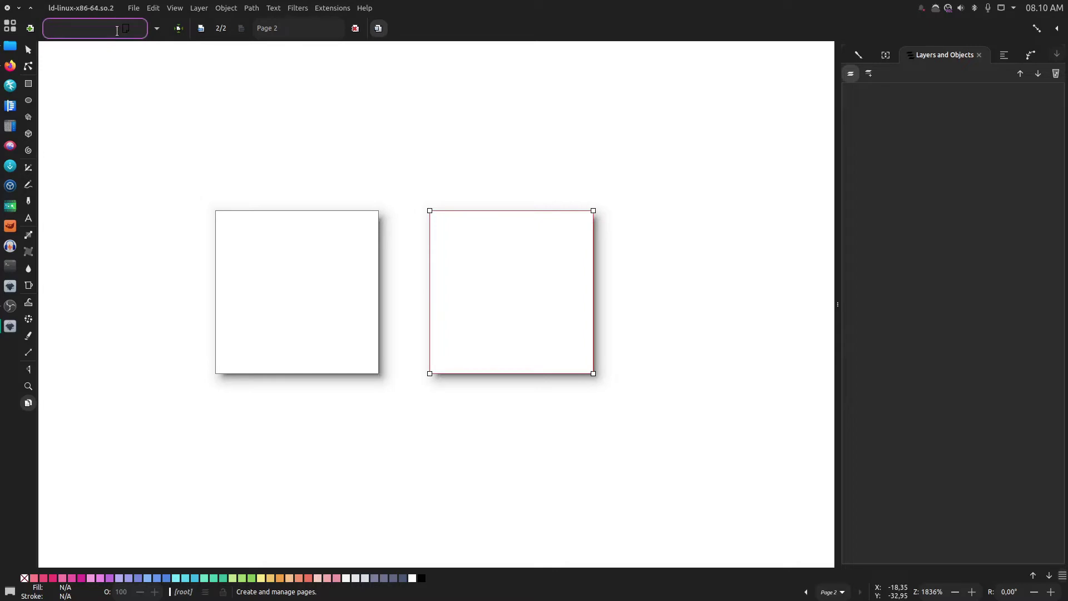
key("Return")
triple_click(109, 29)
key("BackSpace")
key("Return")
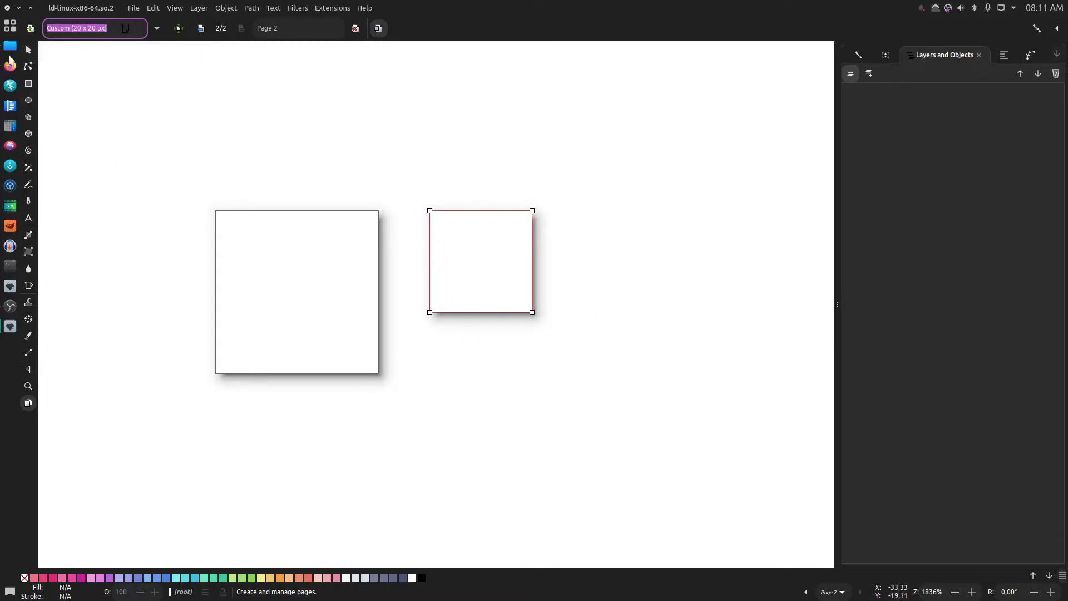
- Add a third page and set its size to 24 x 24 px
left_click(29, 28)
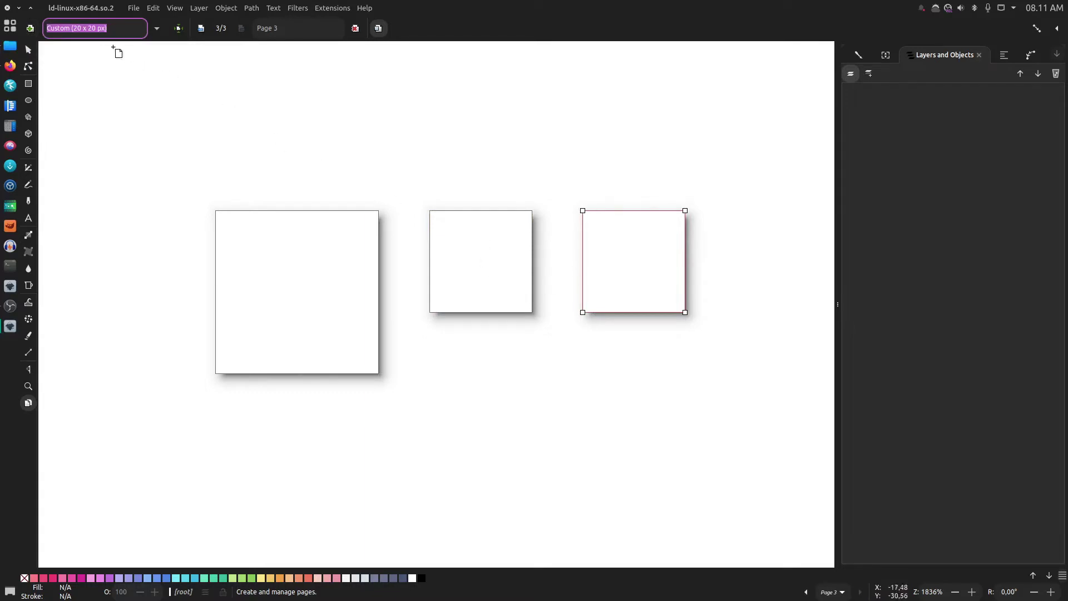
type("24")
key("Return")
type("24 ")
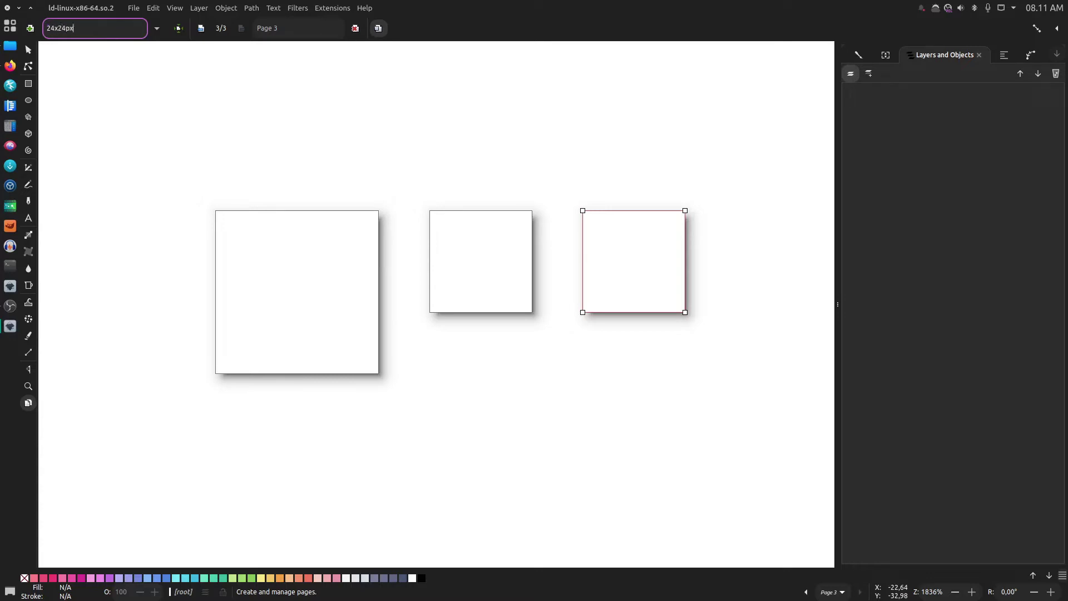
type("x 24 px")
key("Return")
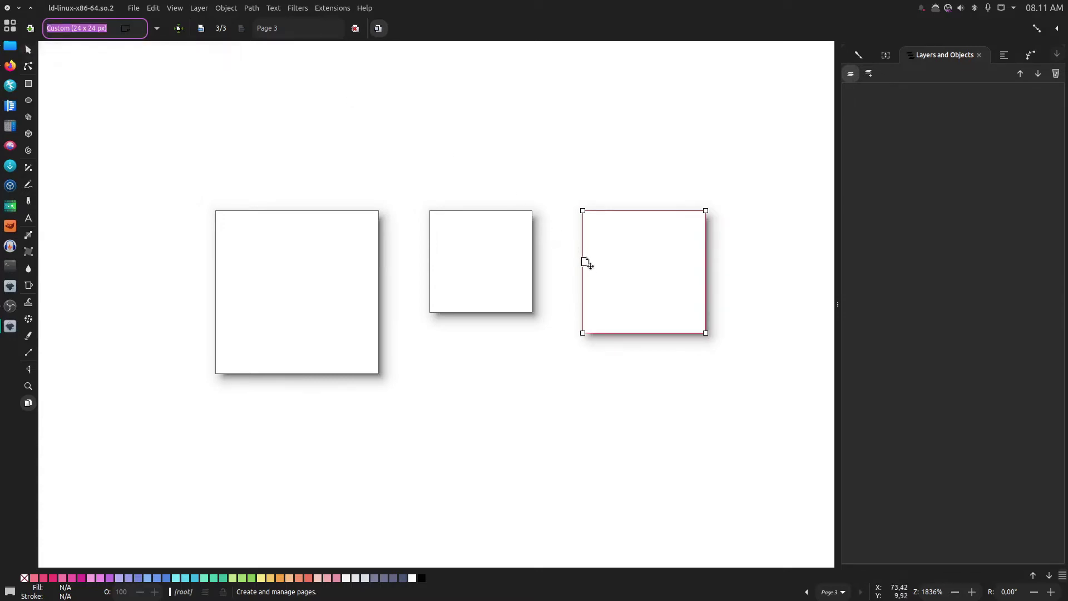
- Add a fourth page after the third one and set its size to 32 x 32 px
left_click(313, 278)
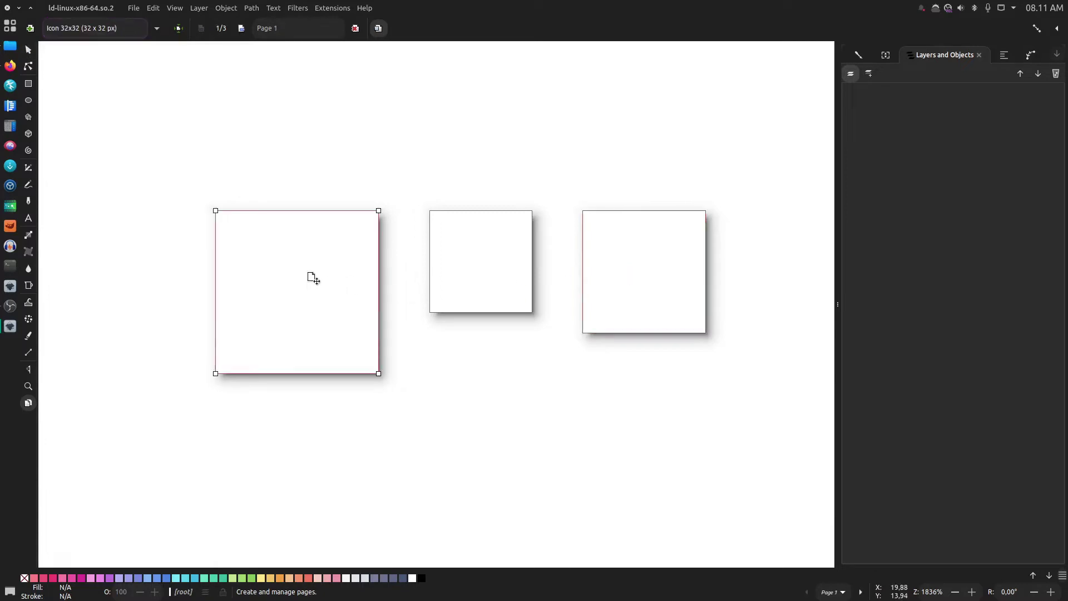
left_click(662, 286)
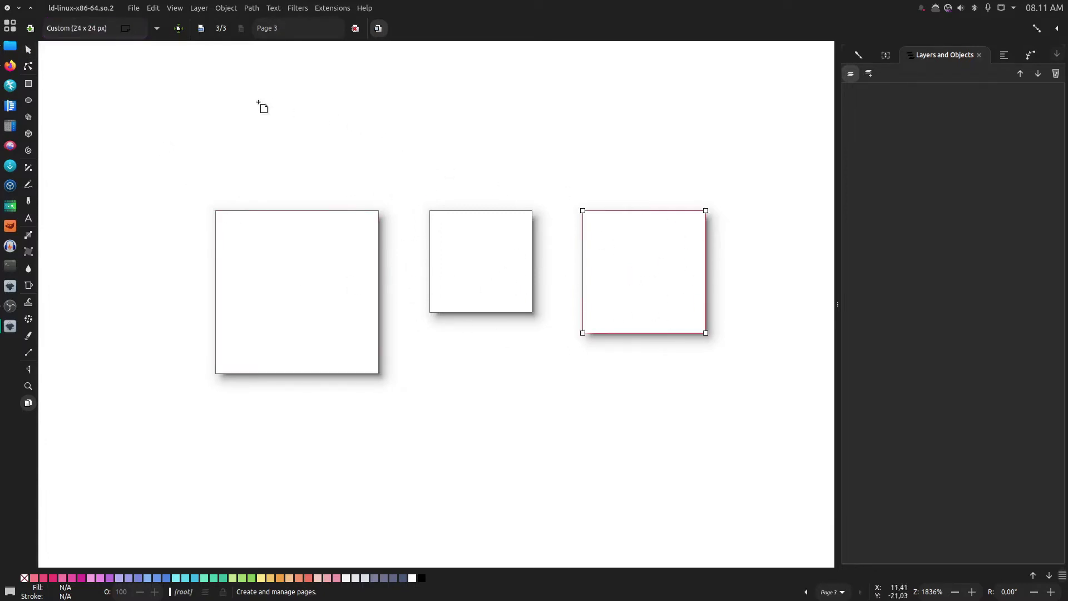
left_click(30, 30)
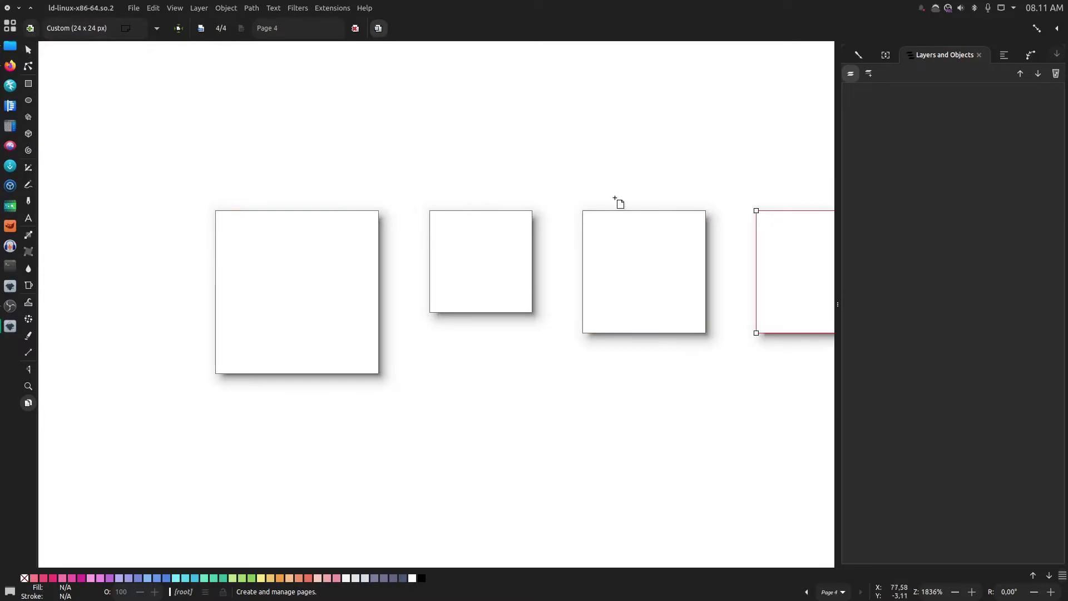
left_click_drag(615, 200, 398, 215)
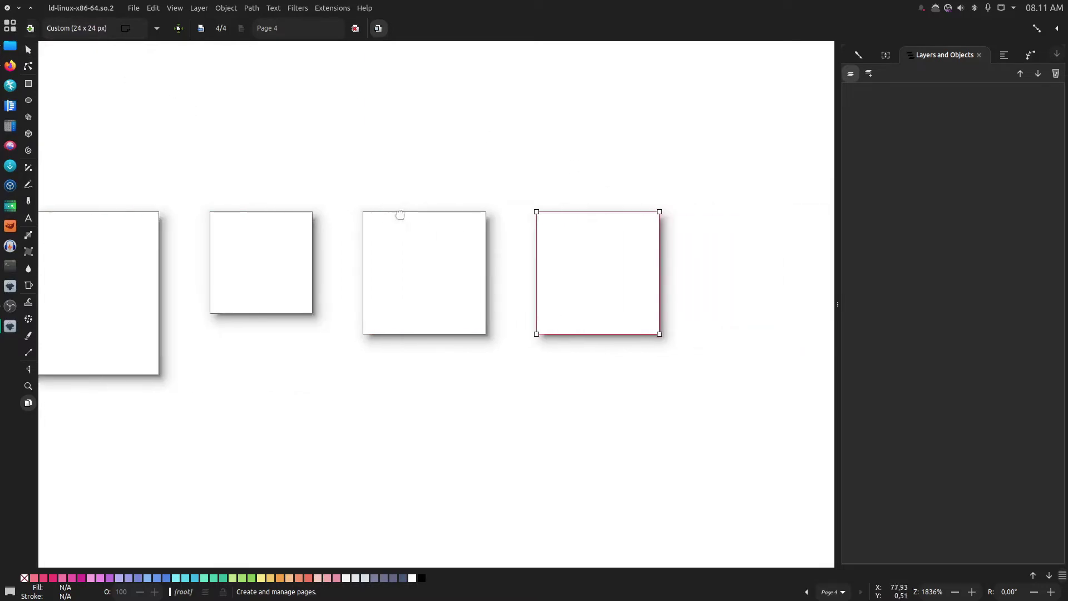
left_click(87, 33)
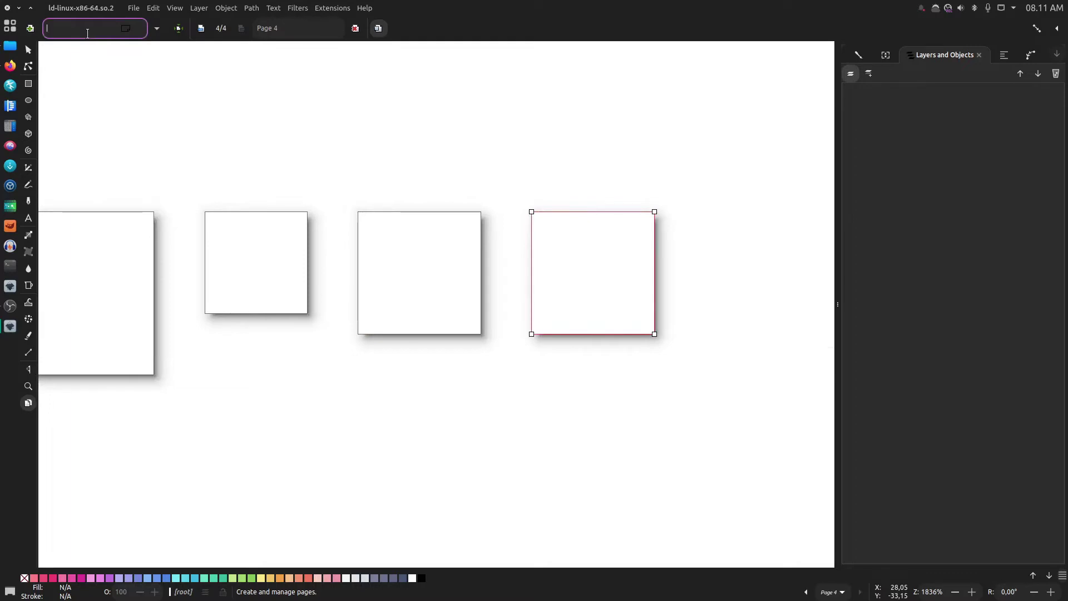
type("32")
key("Return")
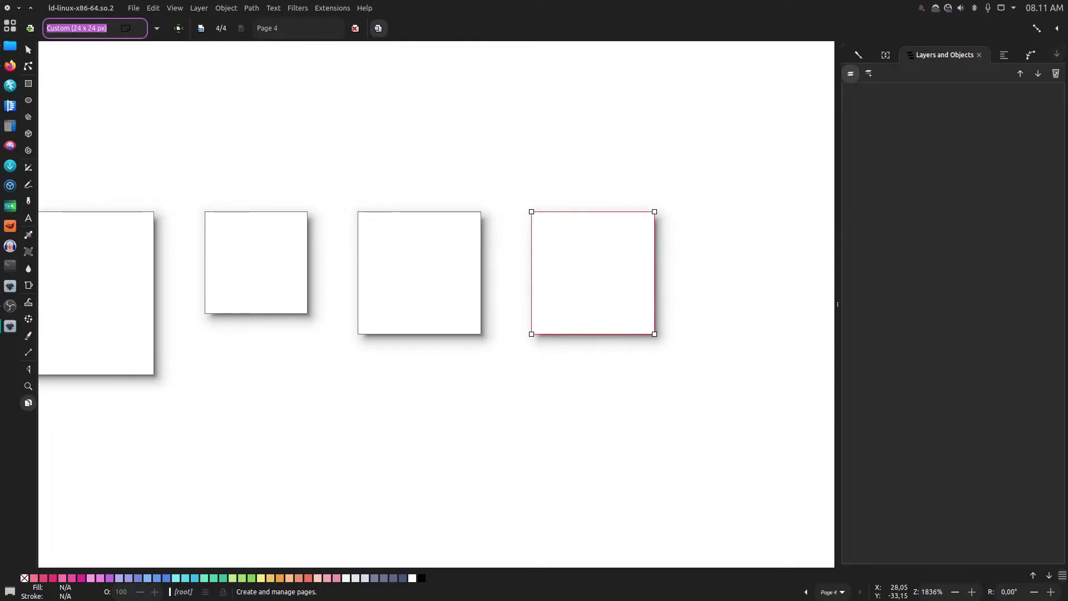
type("32x32")
key("Return")
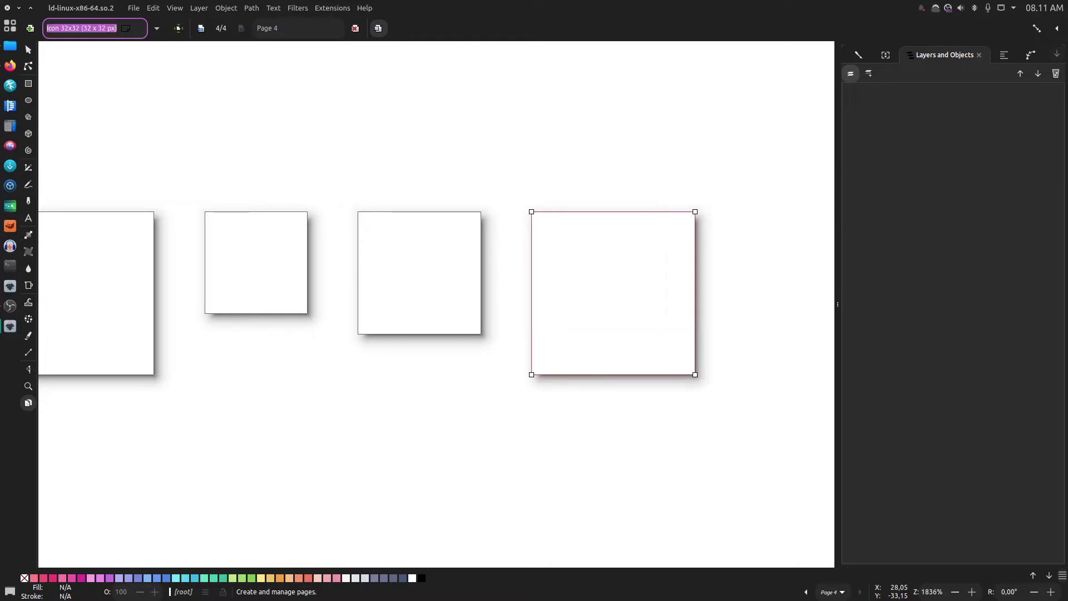
- Draw a freehand page of about 30.5 x 26.1 px below the first page and undo the last two page changes
scroll(300, 150, "down", 3, "ctrl")
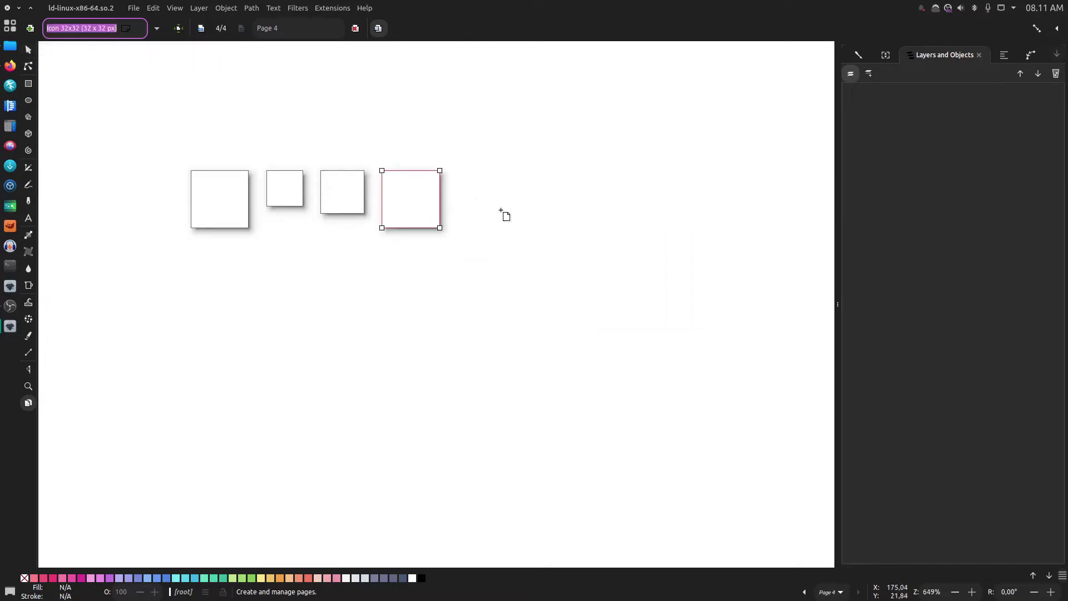
scroll(453, 185, "up", 2)
left_click_drag(486, 184, 427, 222)
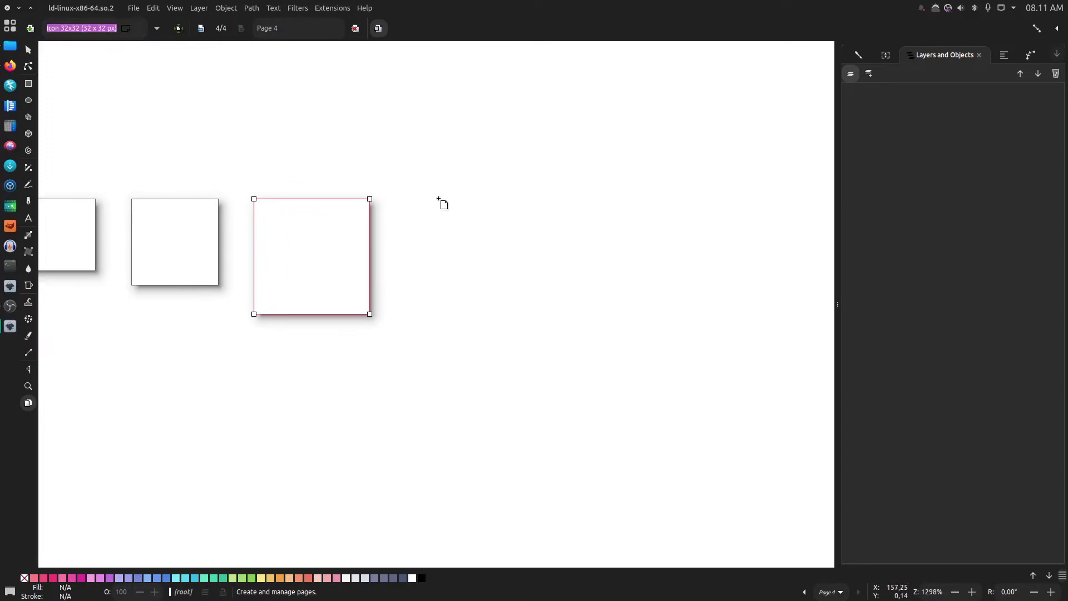
left_click_drag(303, 255, 608, 198)
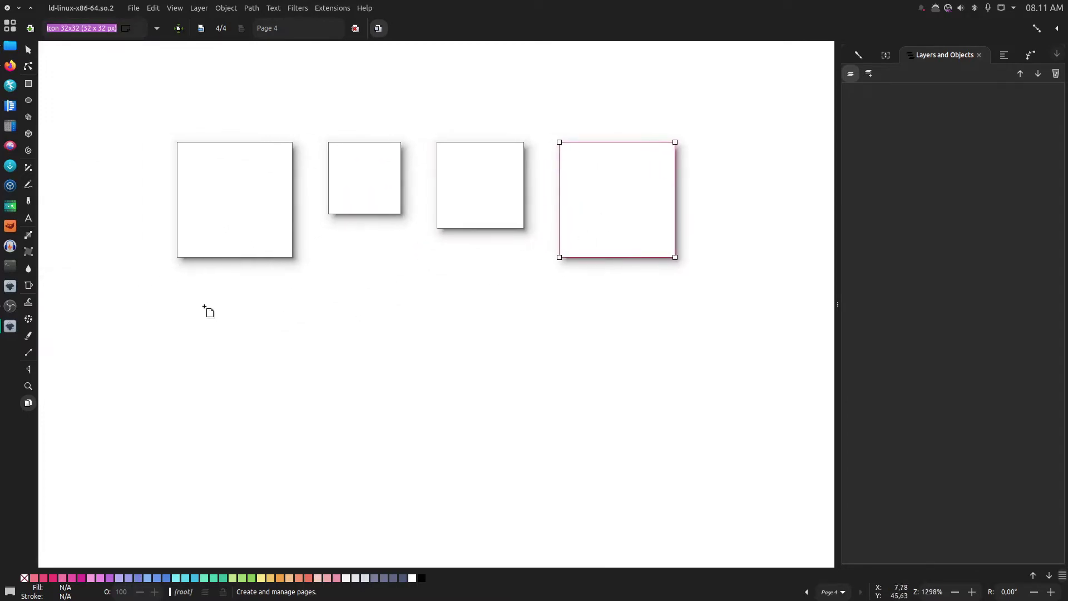
left_click_drag(204, 306, 394, 347)
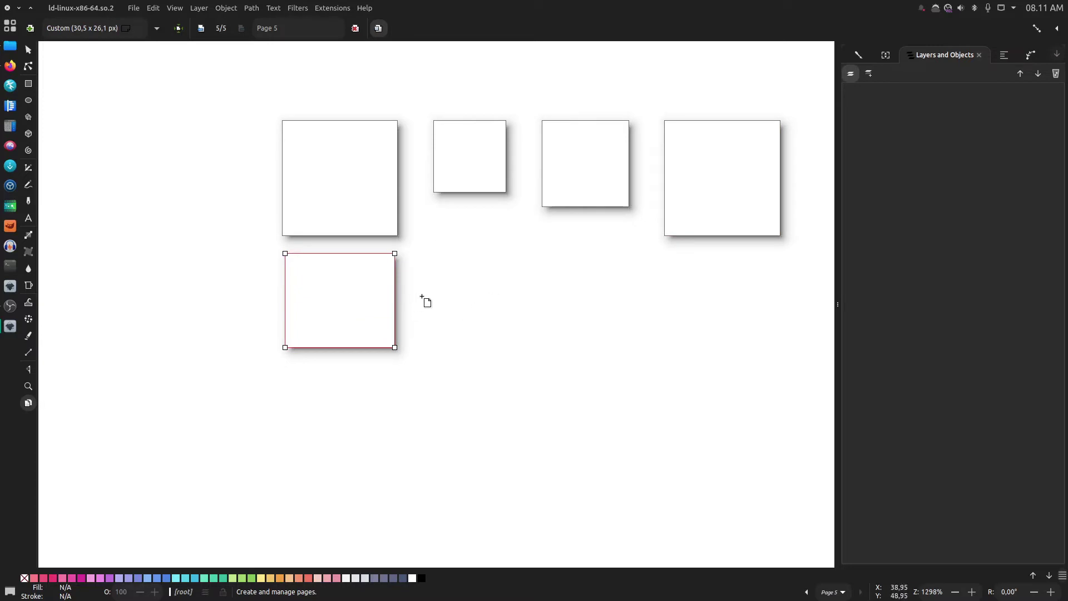
key("ctrl+z")
key("ctrl+z")
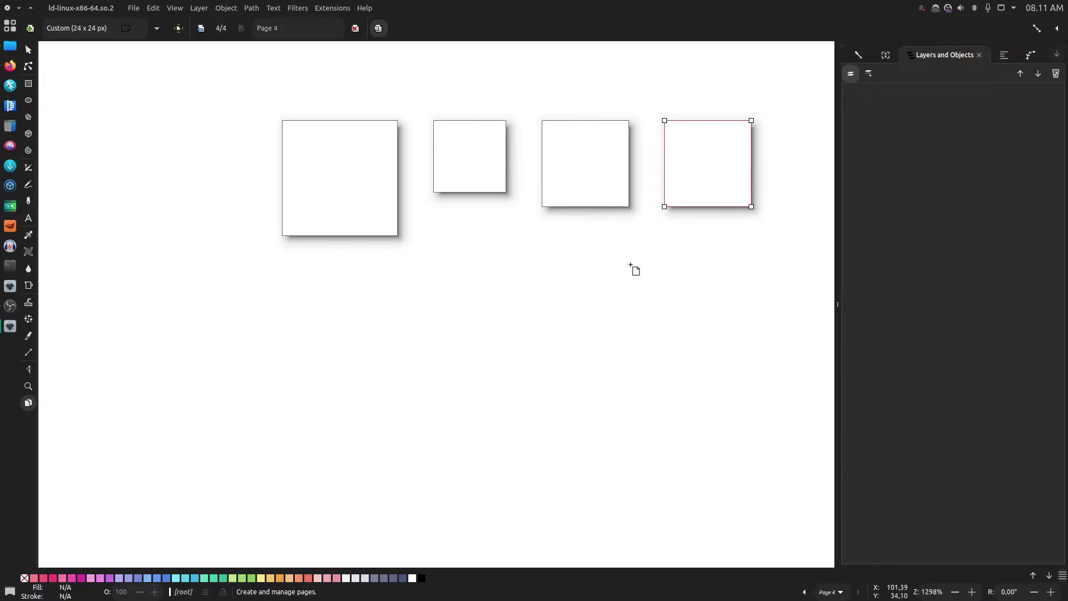
- Enable snapping with page borders included among the snap targets
left_click(1055, 29)
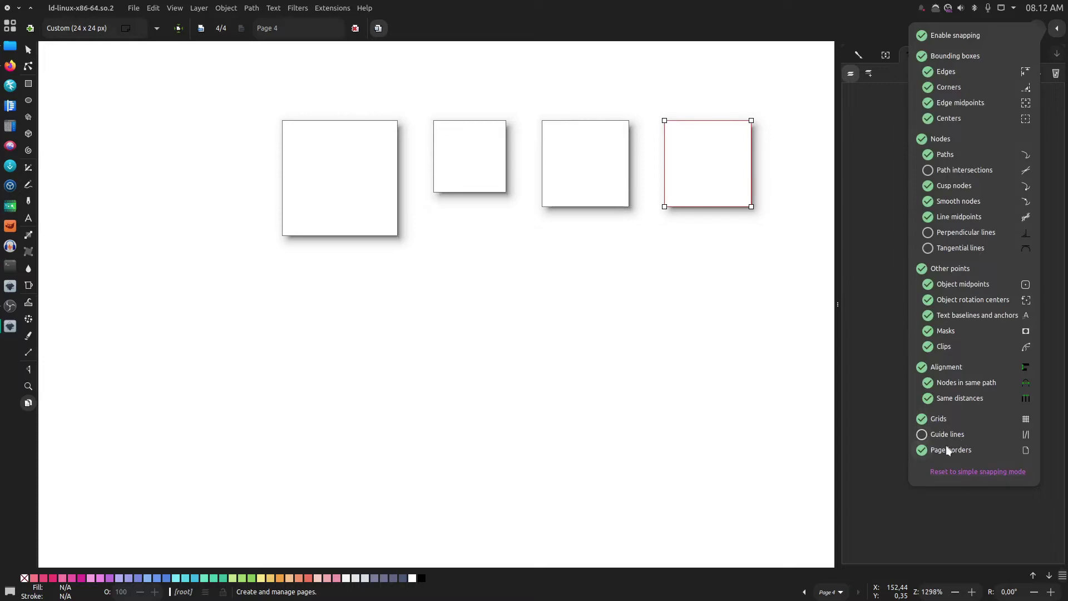
left_click(897, 497)
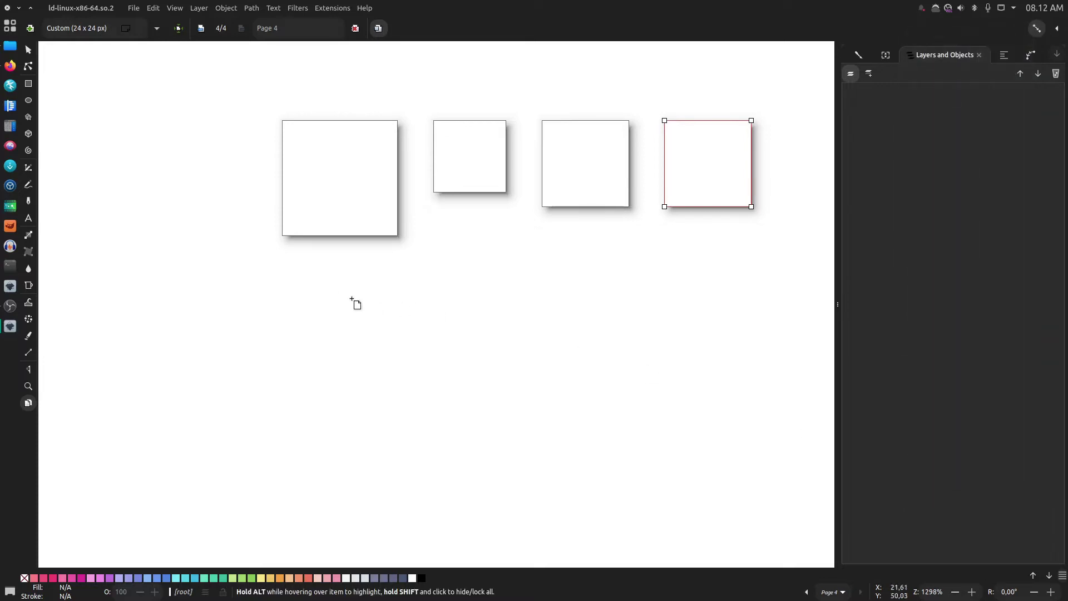
- Draw a fifth page below the first one and resize it to about 32 x 26.2 px, aligned with the first page's left edge
left_click_drag(287, 283, 398, 362)
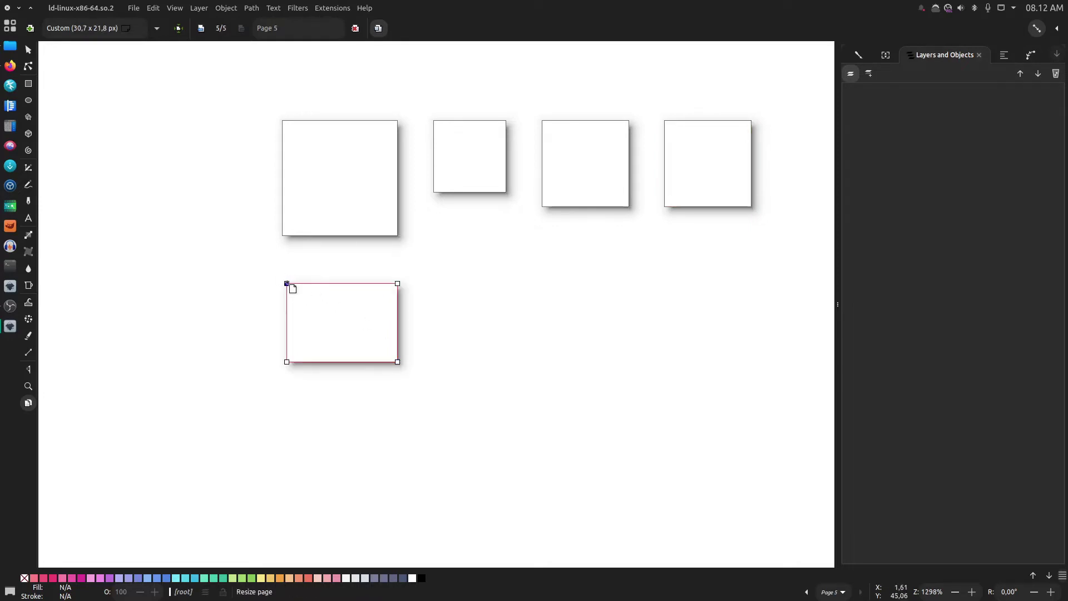
left_click_drag(287, 284, 282, 267)
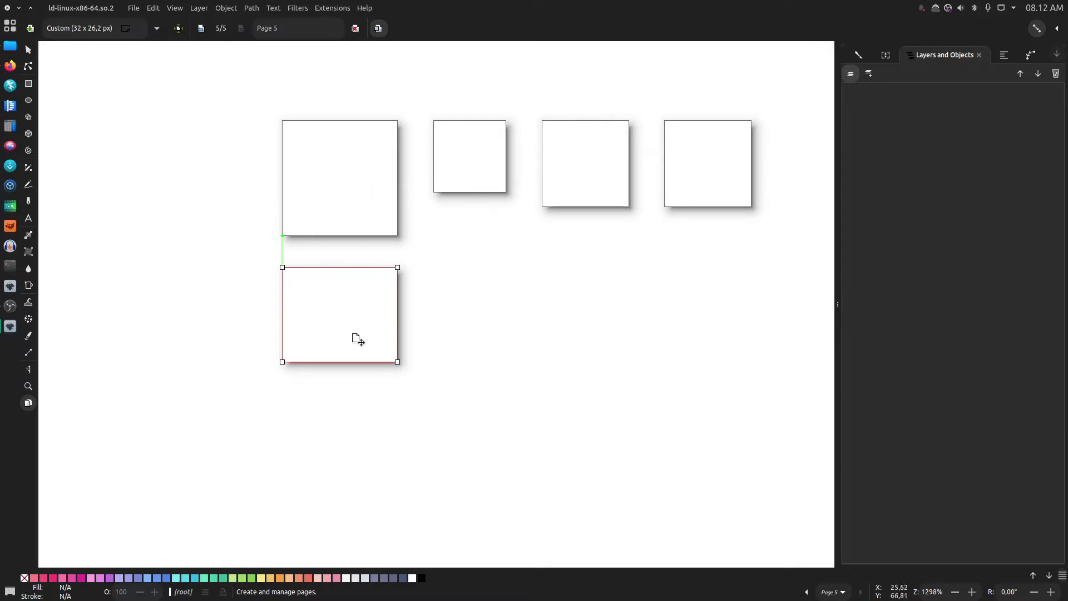
- Delete the fifth page and the fourth page
key("Delete")
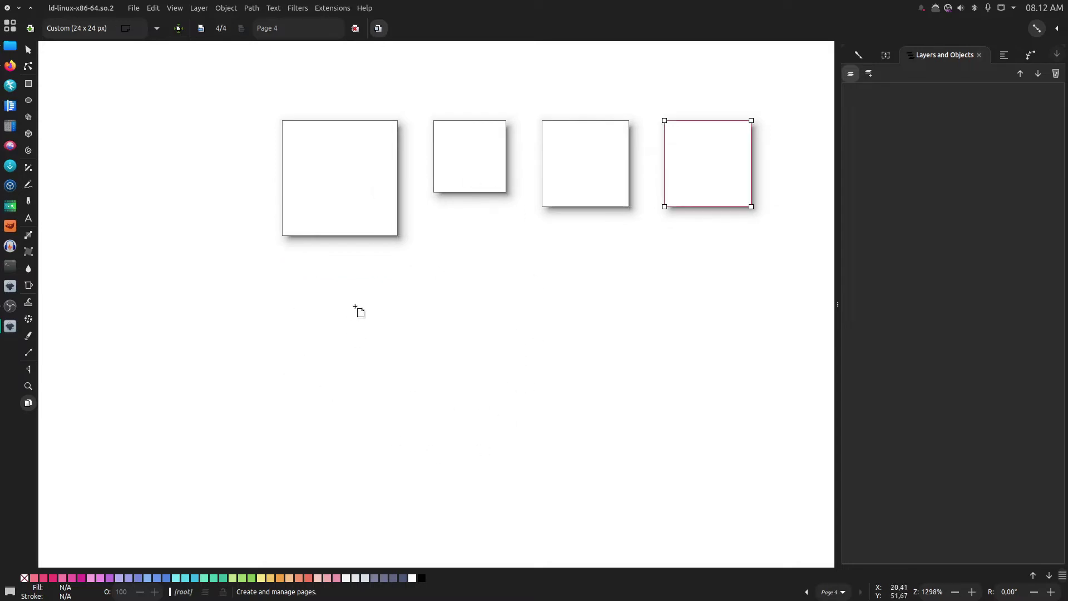
left_click(348, 28)
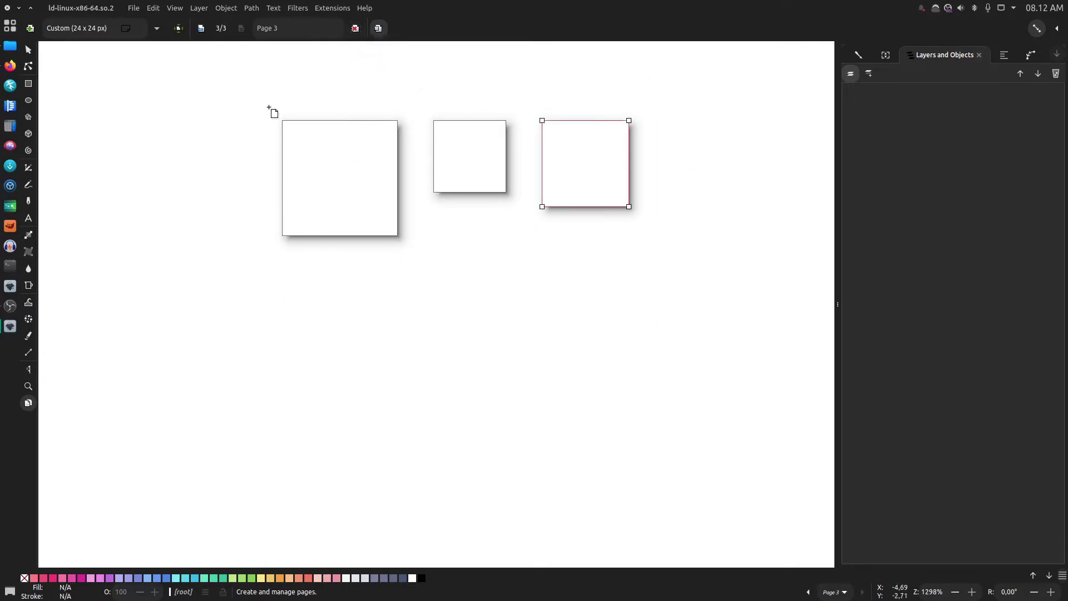
left_click_drag(390, 204, 436, 345)
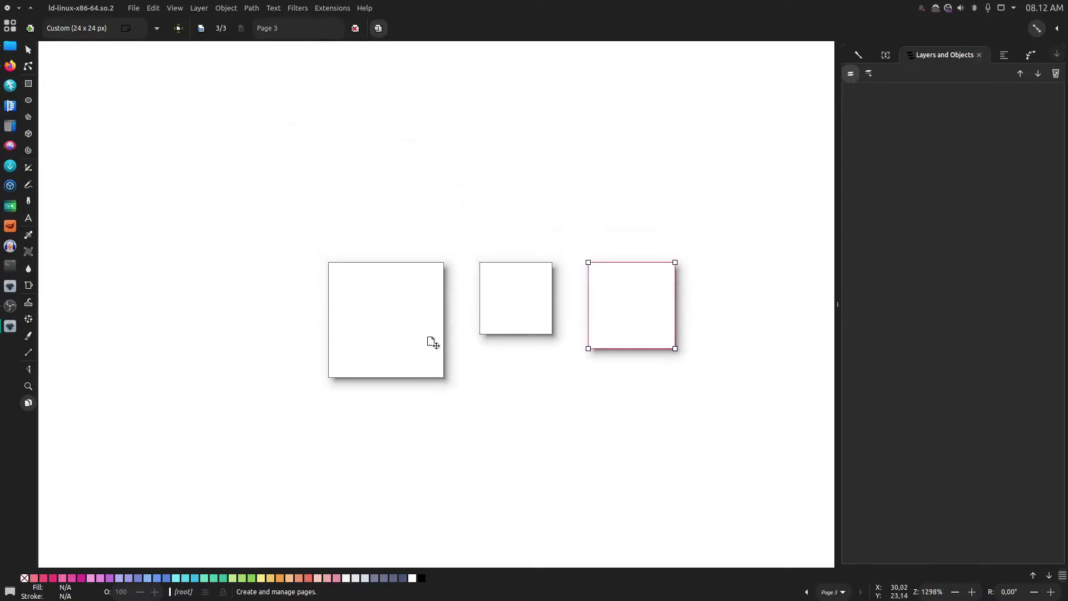
- Label the first, 32 x 32 px page "Halaman A"
left_click(383, 290)
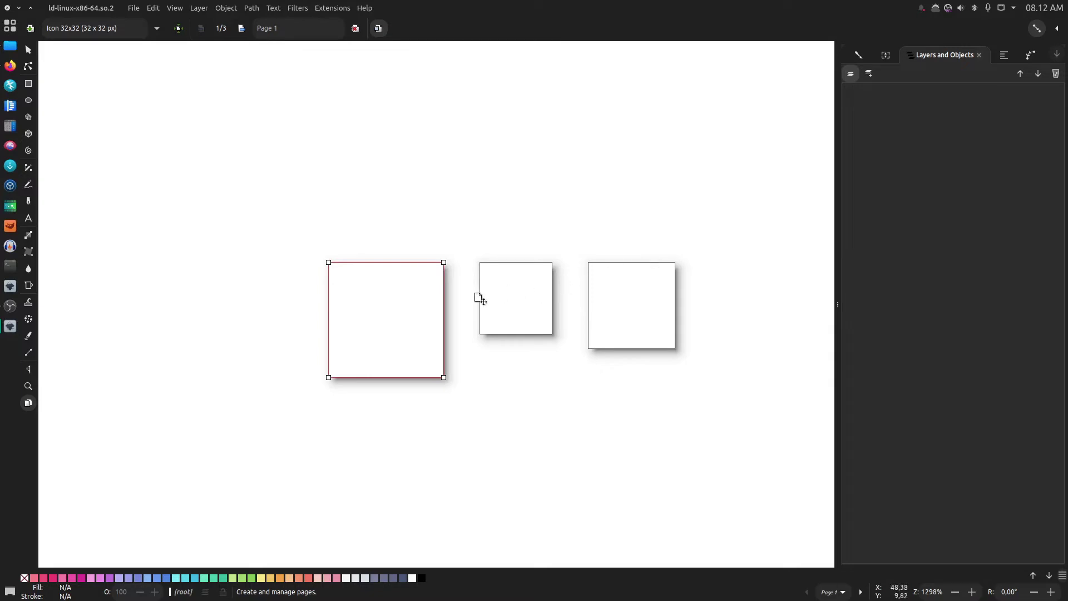
left_click(300, 34)
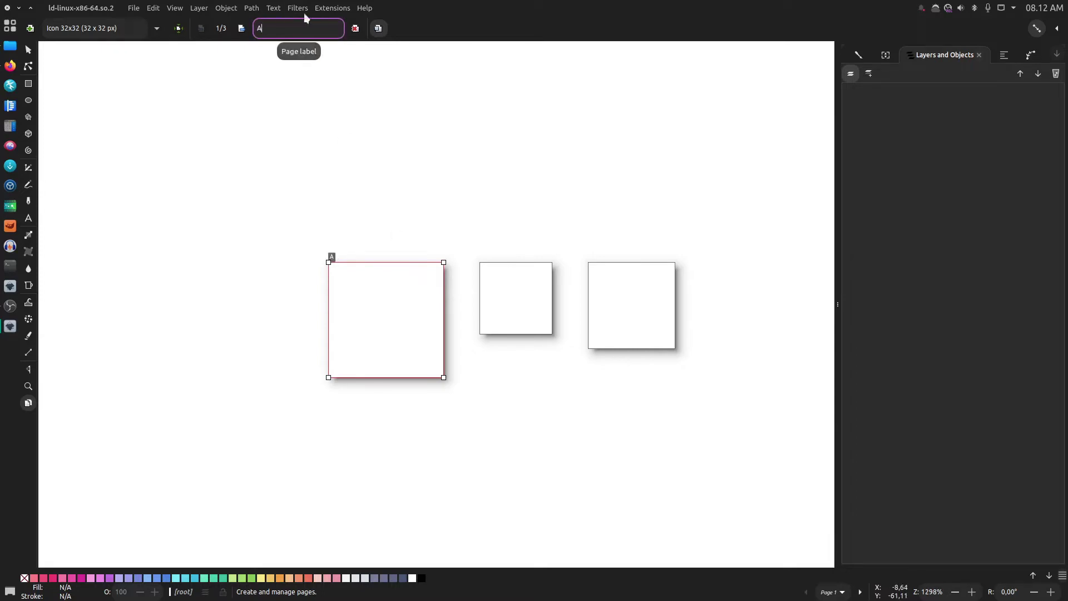
scroll(336, 260, "up", 5)
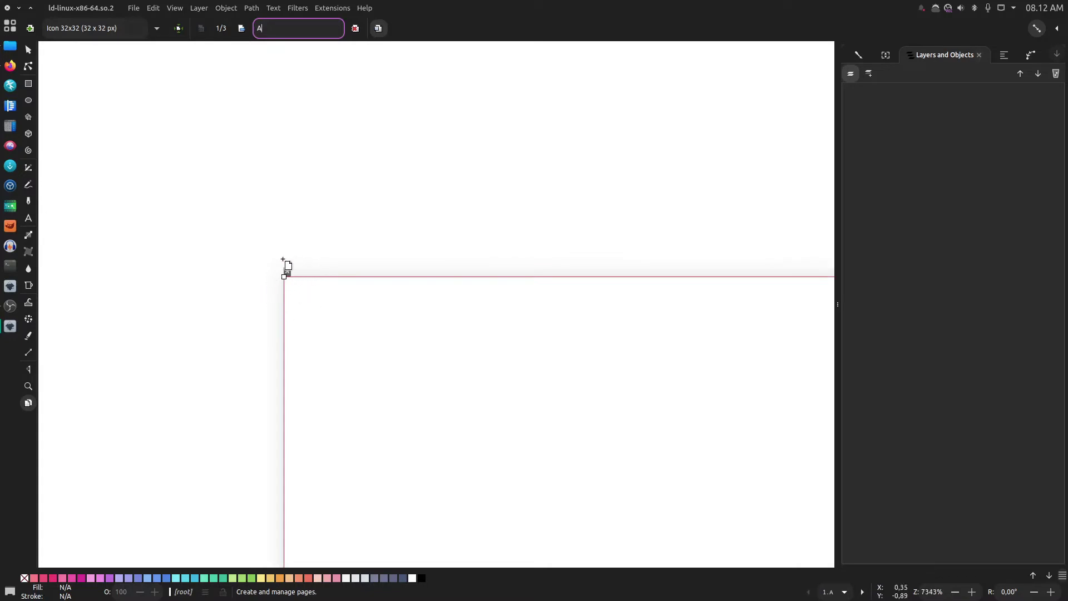
scroll(278, 264, "down", 3)
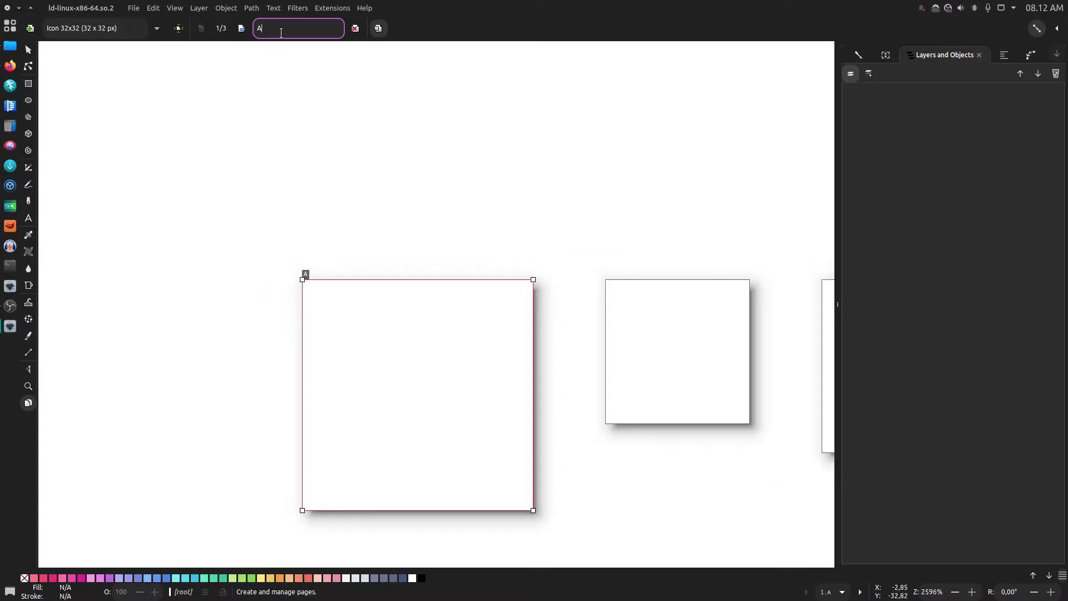
key("BackSpace")
type("Halaman")
- Label the second, 20 x 20 px page "Halaman B"
left_click(642, 281)
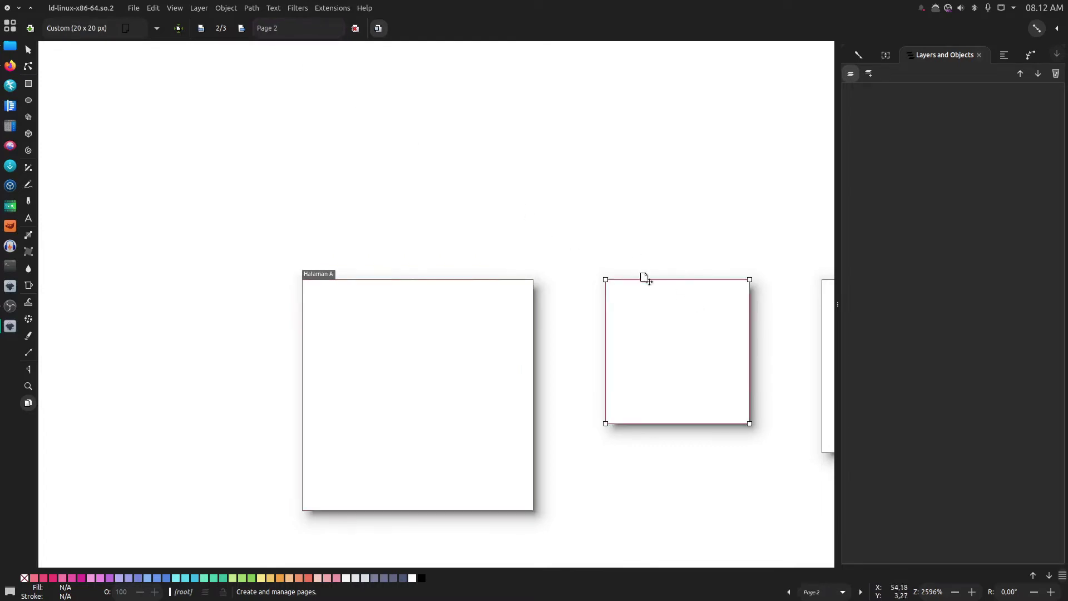
left_click(294, 27)
type("Halaam")
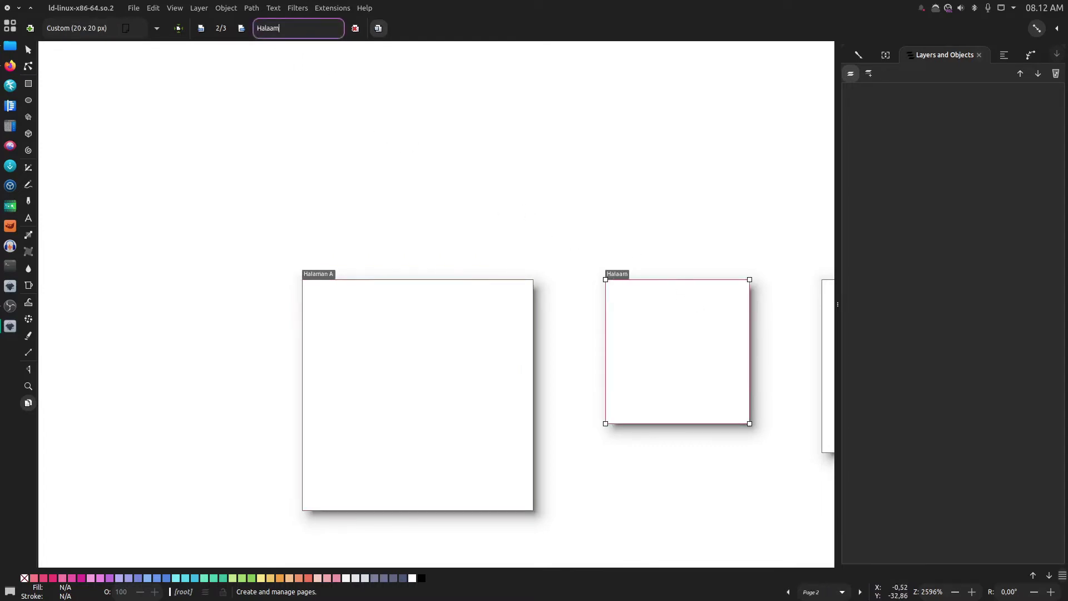
key("ctrl+a")
type("Halaman")
- Label the third, 24 x 24 px page "Halaman C"
left_click_drag(439, 237, 108, 246)
left_click(522, 360)
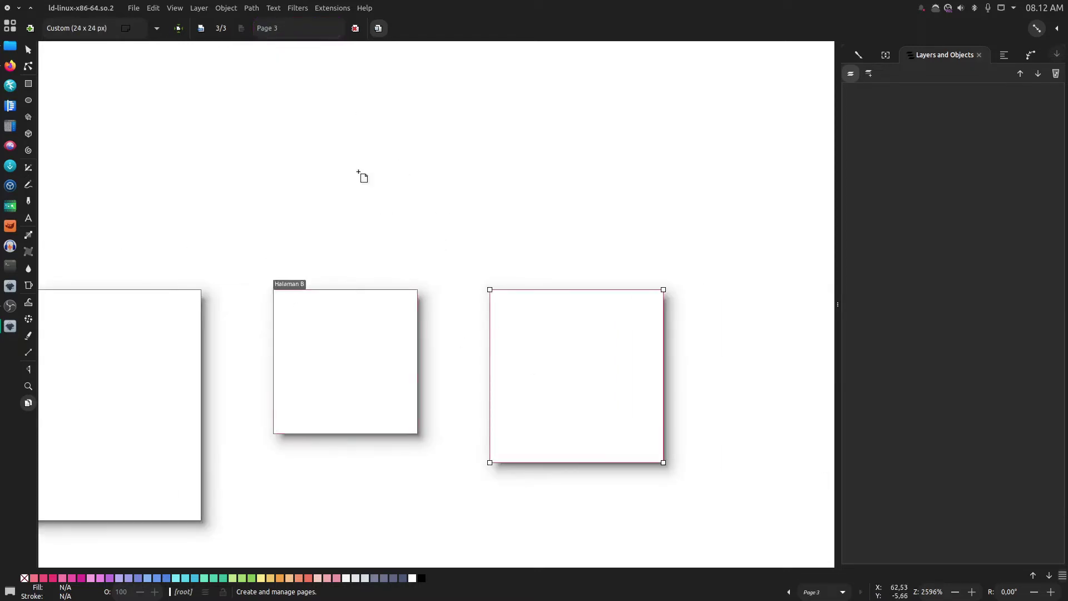
left_click(303, 27)
type("Halaamn")
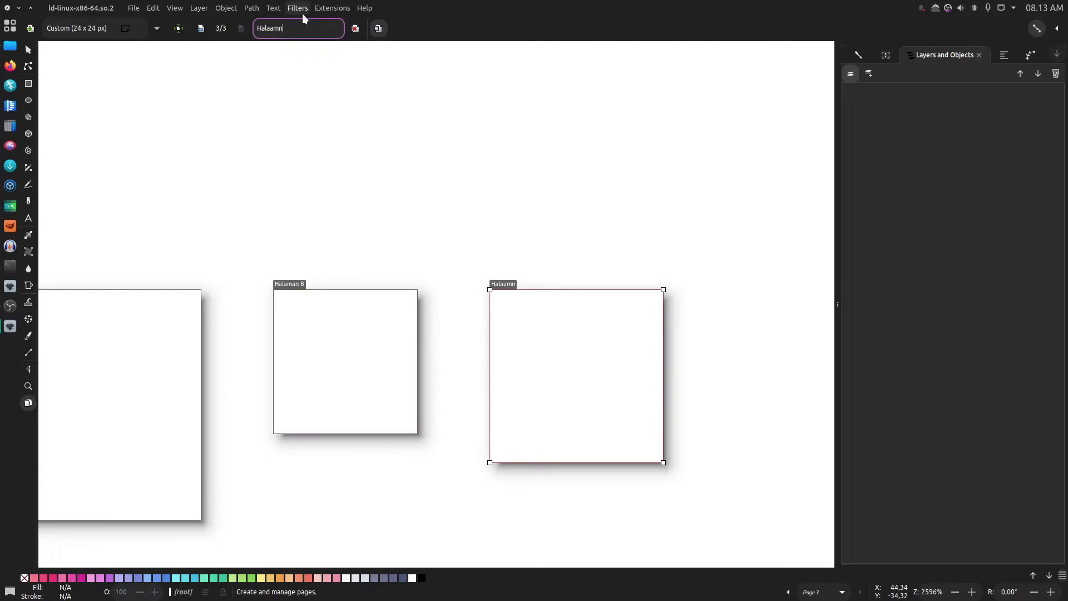
key("ctrl+a")
type("Hala")
scroll(419, 216, "down", 3, "ctrl")
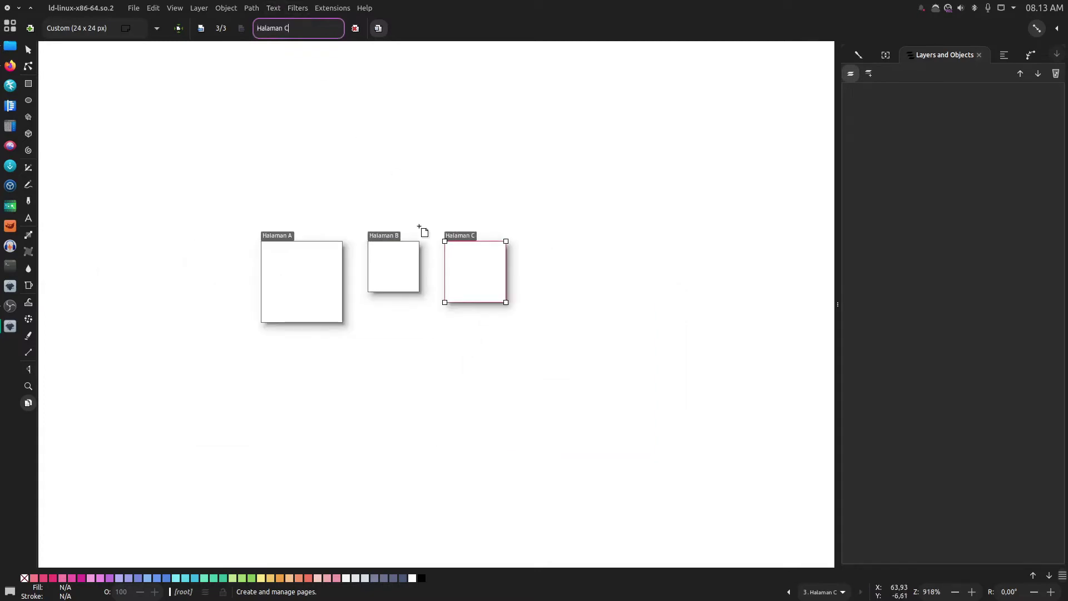
scroll(333, 223, "up", 2, "ctrl")
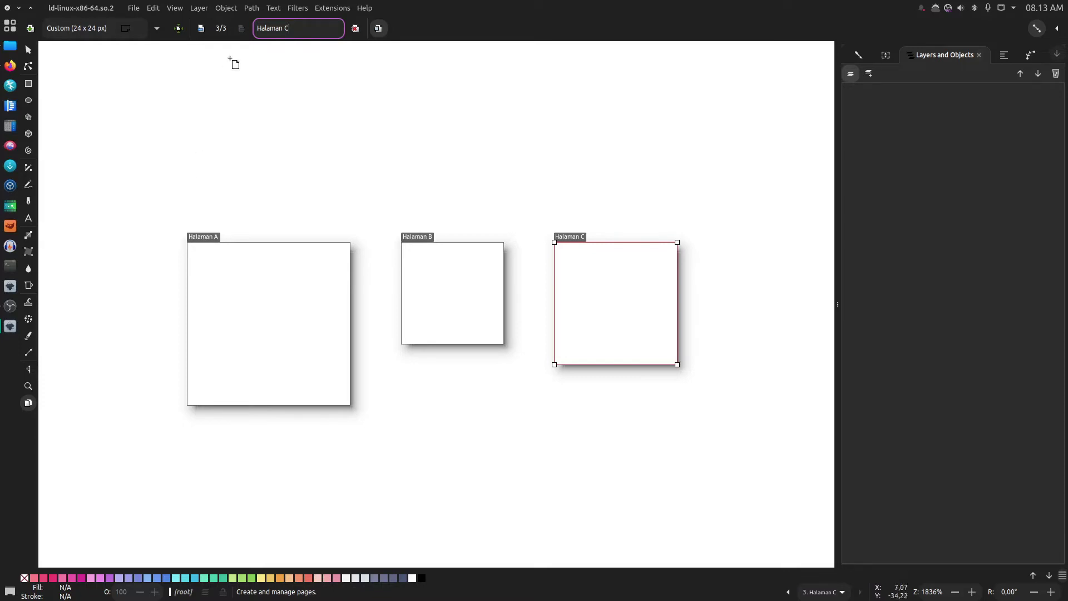
- Draw a rounded rectangle of about 25.9 x 26.1 px inside the Halaman A page
triple_click(277, 25)
left_click(236, 286)
scroll(248, 243, "up", 2)
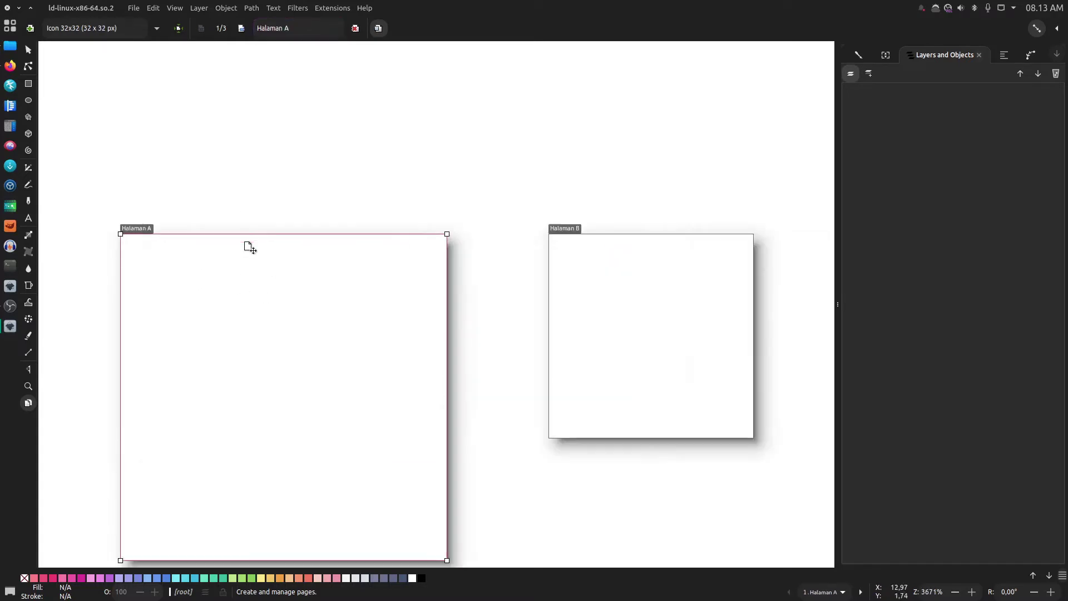
scroll(249, 247, "up", 1)
scroll(248, 247, "down", 3)
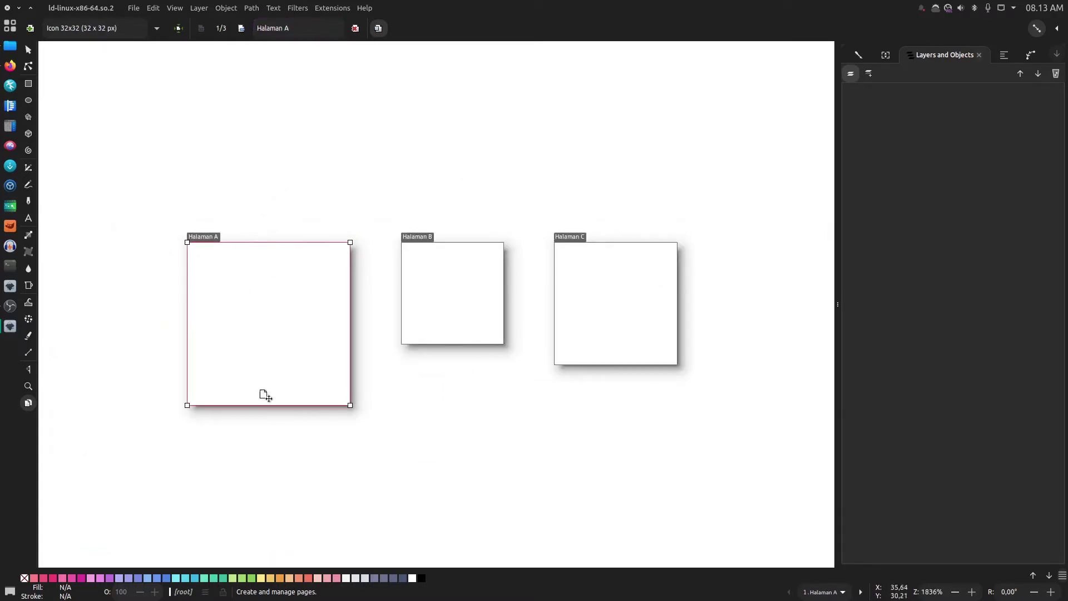
left_click(31, 84)
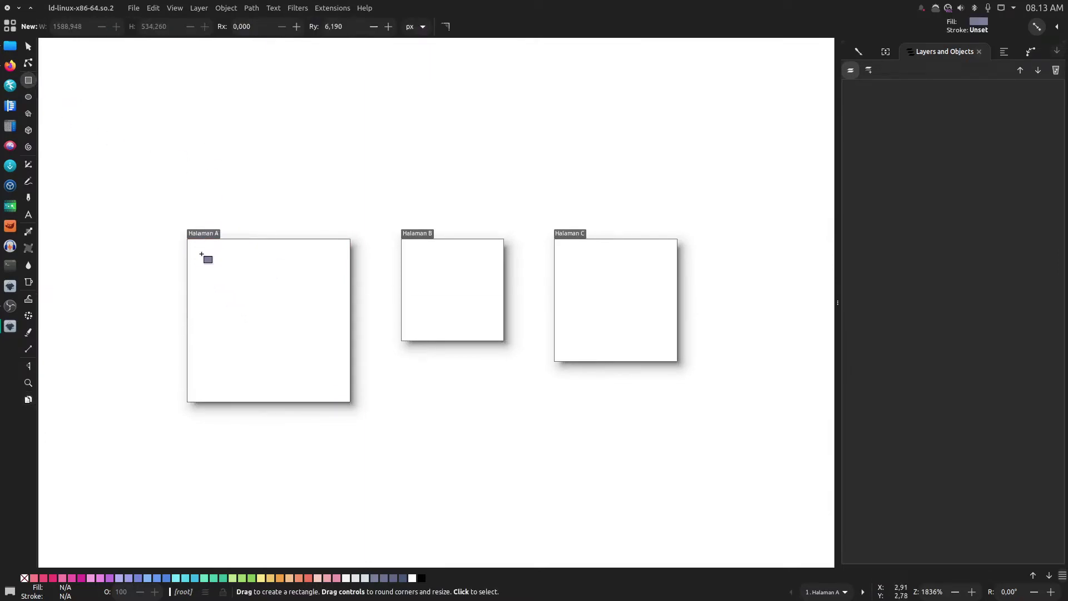
left_click_drag(202, 254, 334, 385)
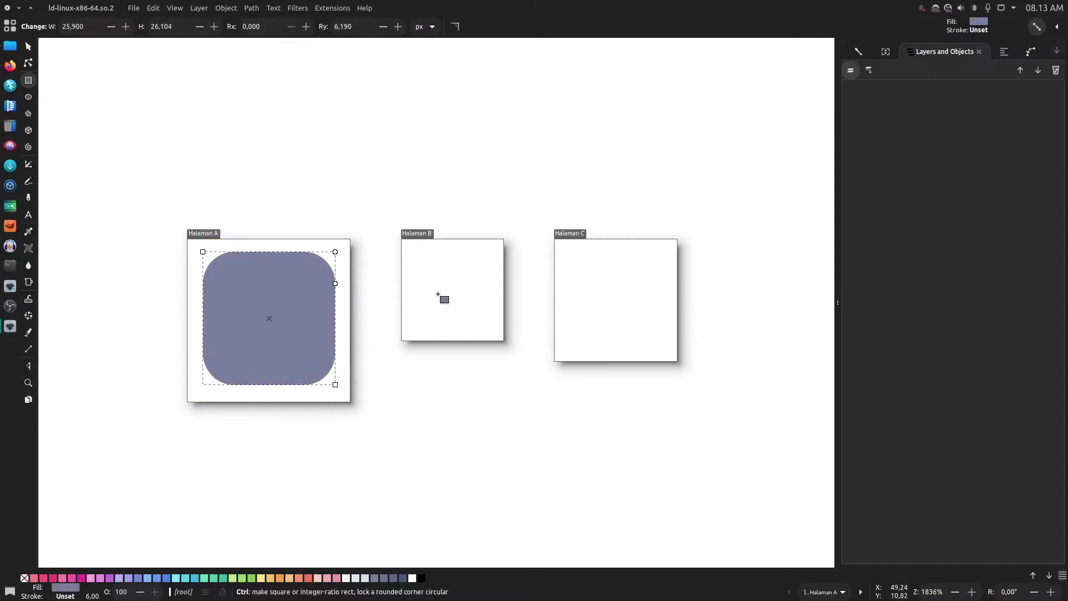
- Draw a rectangle inside the Halaman B page and increase its corner rounding until the sides are nearly fully curved
scroll(439, 295, "up", 1)
left_click_drag(397, 235, 513, 339)
left_click_drag(513, 279, 514, 332)
- Draw a four-cornered polygon as an upright diamond from the center of the Halaman C page
left_click_drag(558, 340, 362, 341)
key("asterisk")
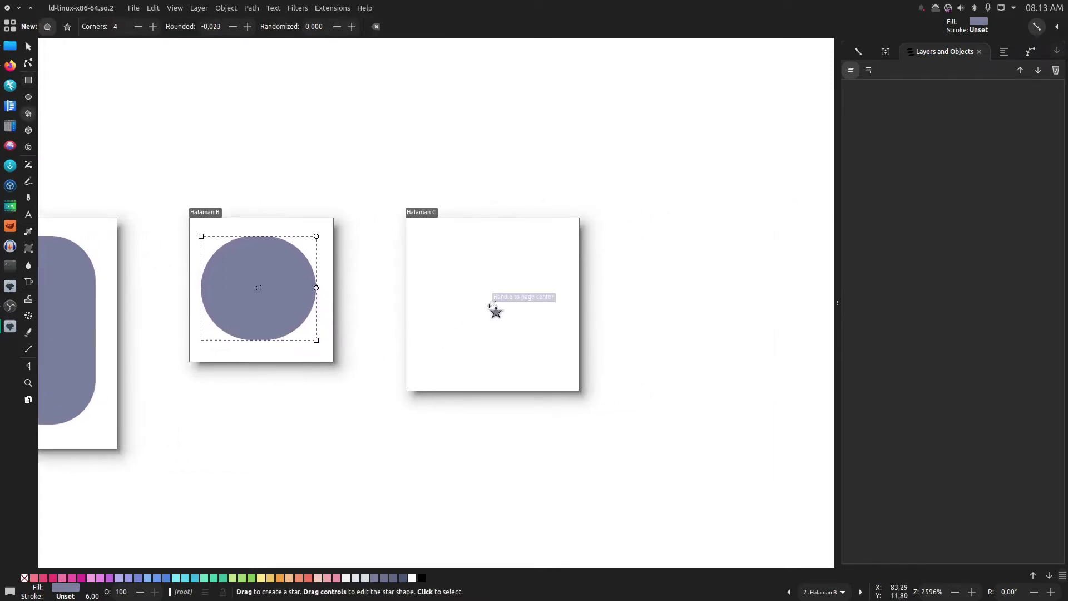
left_click_drag(492, 304, 490, 248)
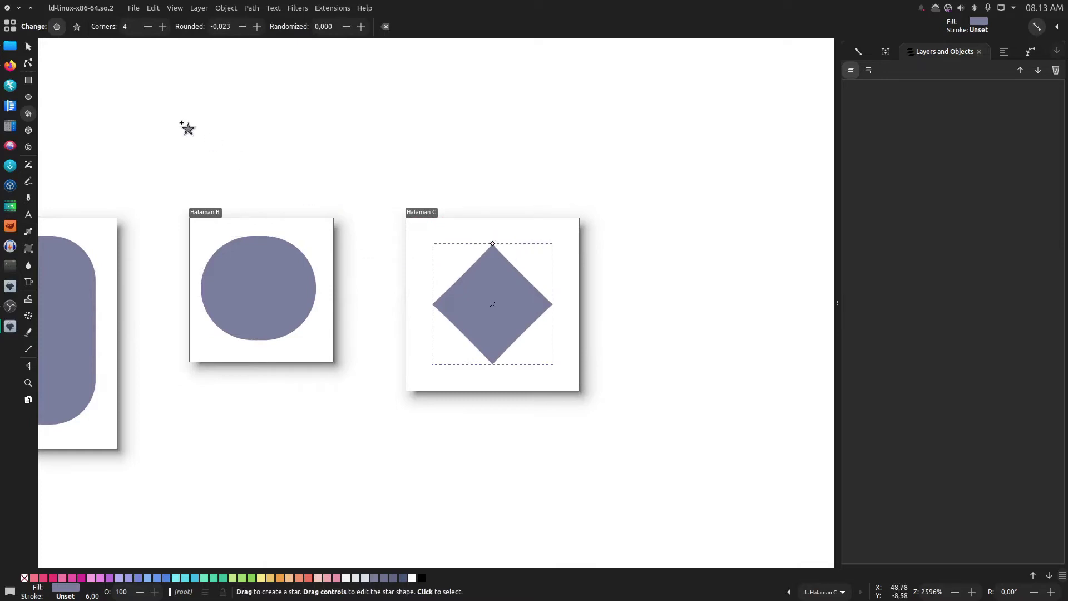
- Reduce the Halaman C polygon to three corners and round them to about 0.156
left_click(147, 27)
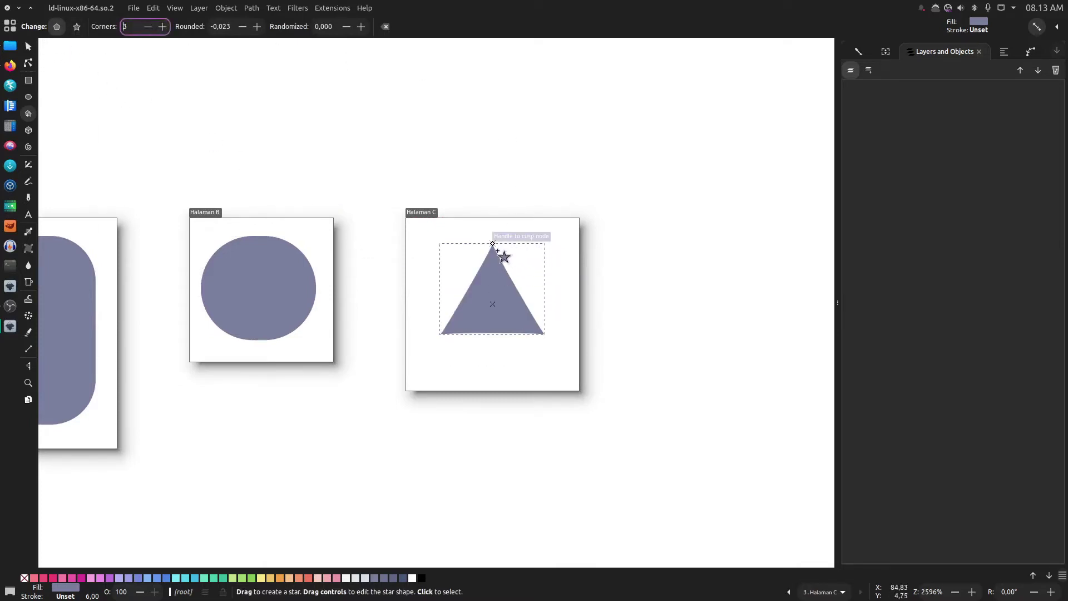
mouse_move(493, 244)
left_mouse_down()
mouse_move(492, 232)
mouse_move(508, 233)
mouse_move(482, 239)
left_mouse_up()
scroll(569, 270, "down", 4)
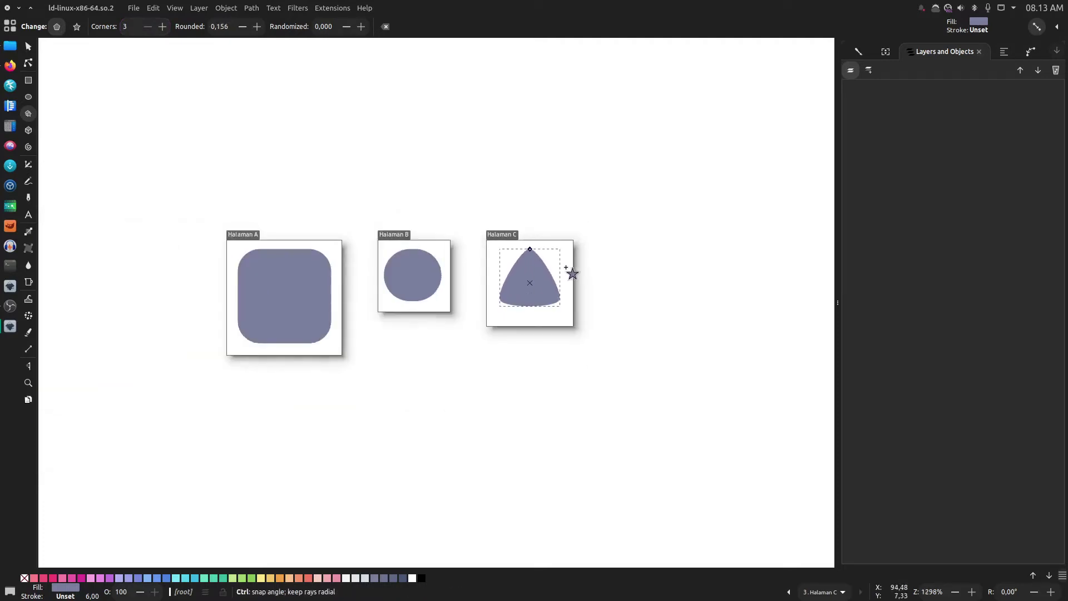
- Narrow the rounded rectangle on the Halaman B page into a circle about 14.4 px across
scroll(556, 258, "up", 3)
left_click(340, 291)
scroll(337, 290, "up", 1)
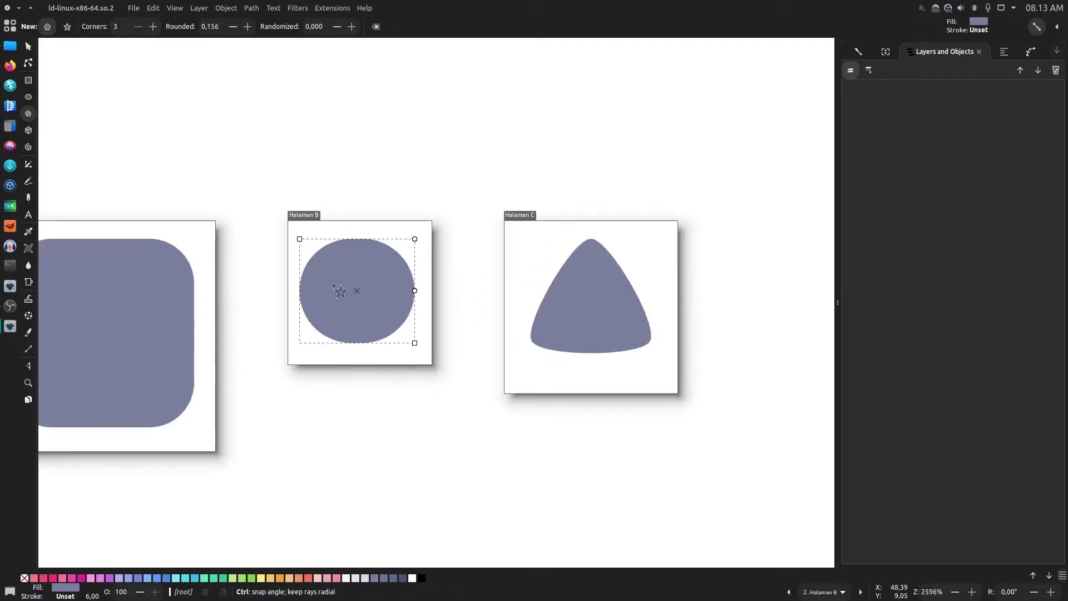
key("s")
left_click_drag(297, 291, 312, 288)
key("n")
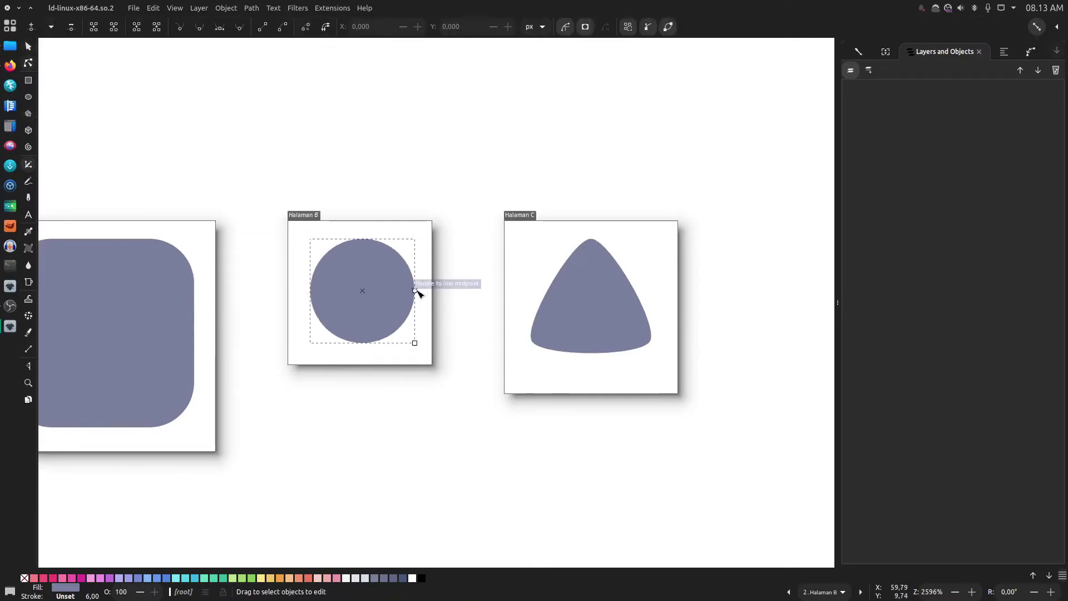
key("s")
left_click(442, 349)
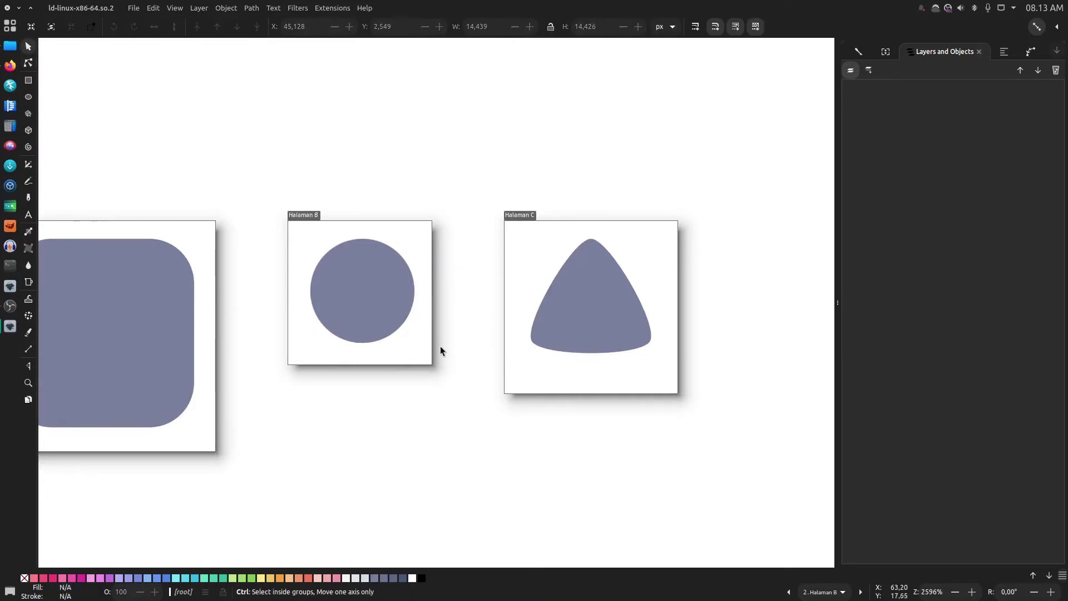
- Relabel the Halaman A page as "Kotak" with the Pages tool
scroll(443, 349, "down", 2)
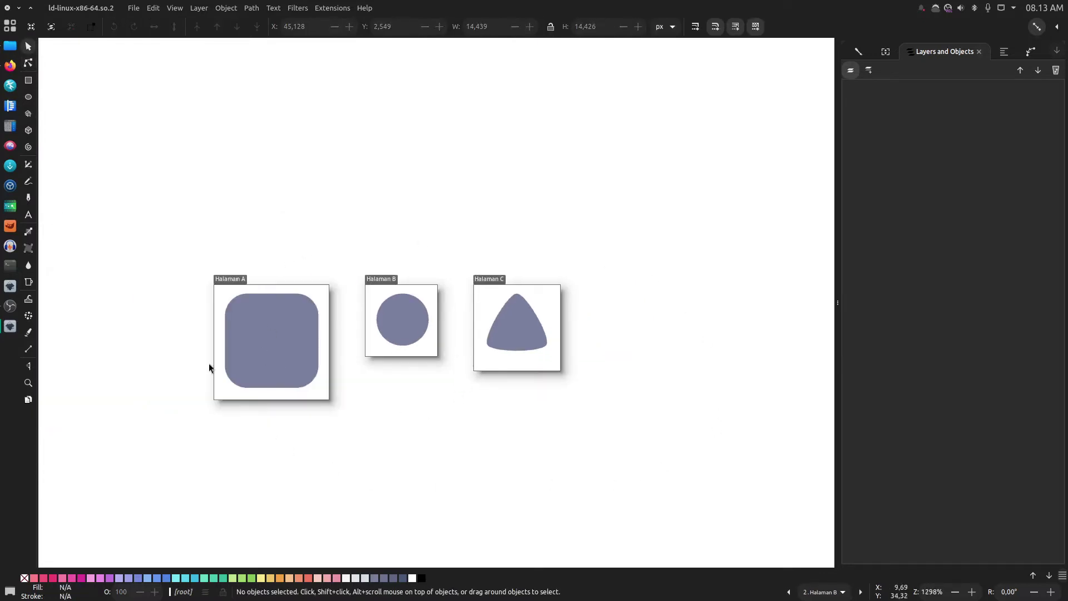
left_click_drag(159, 223, 651, 460)
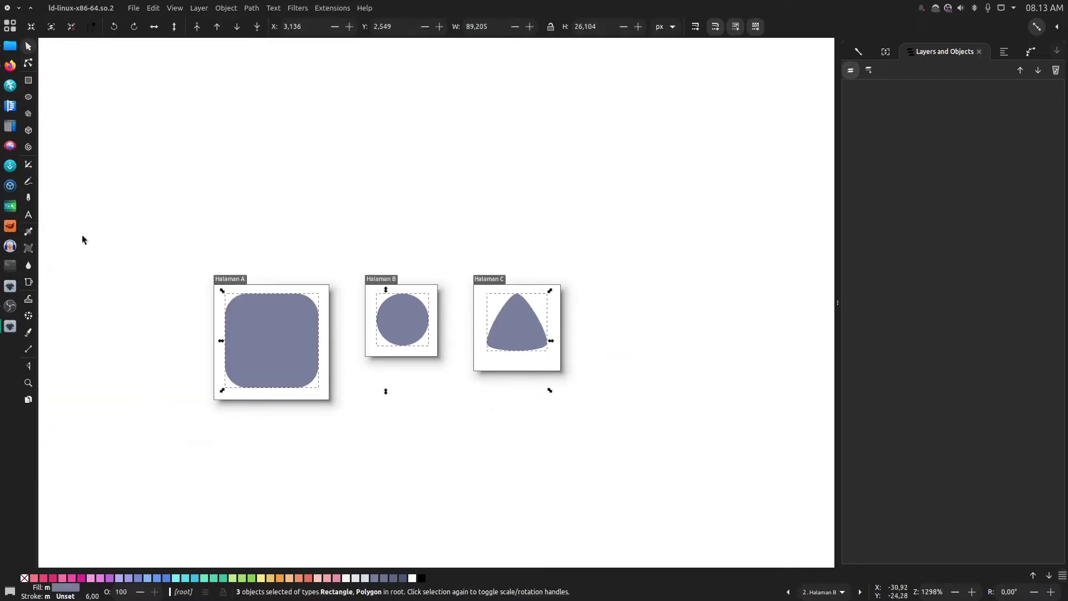
left_click(28, 400)
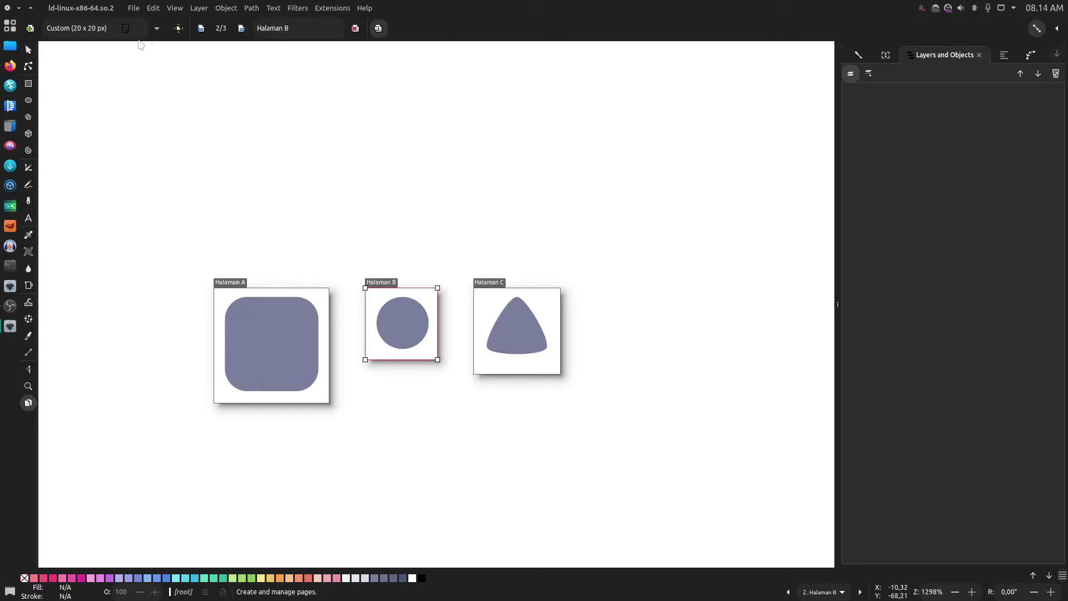
left_click(244, 299)
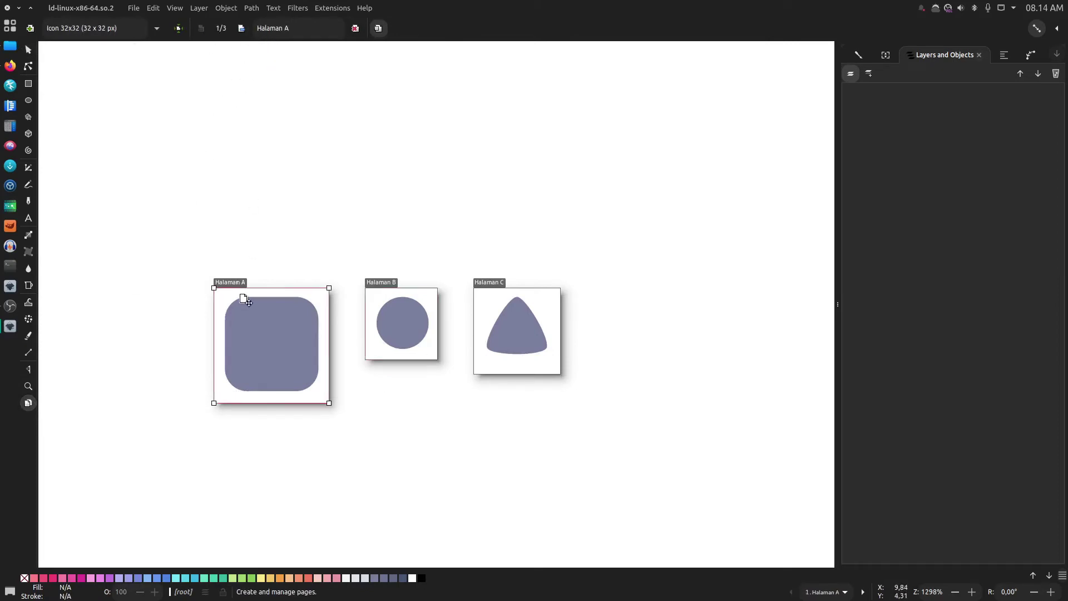
triple_click(294, 32)
type("Kotak")
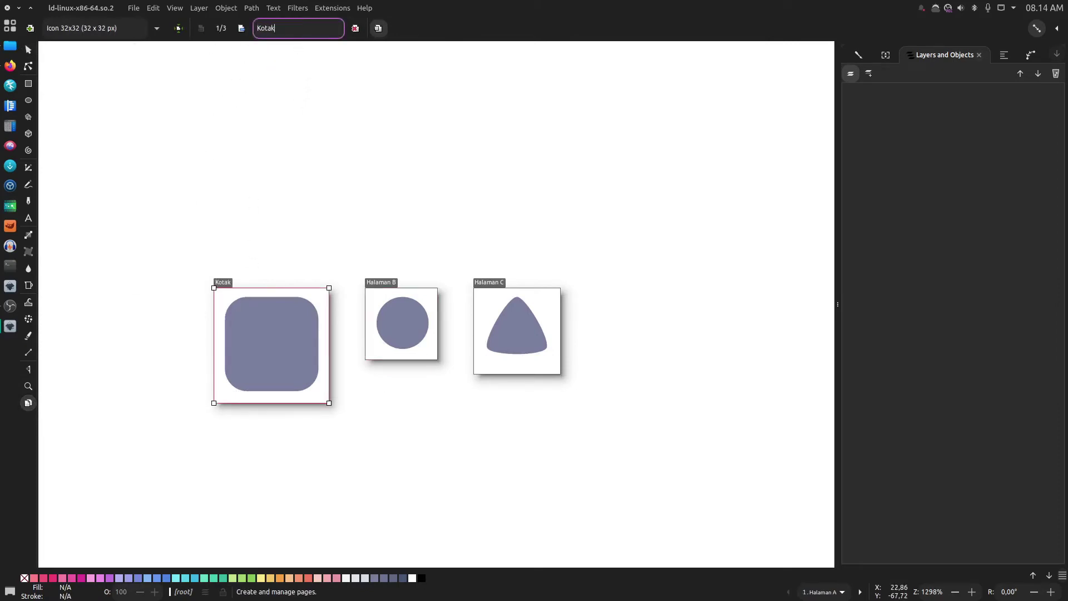
- Relabel the Halaman B page as "Lingkaran"
left_click(404, 312)
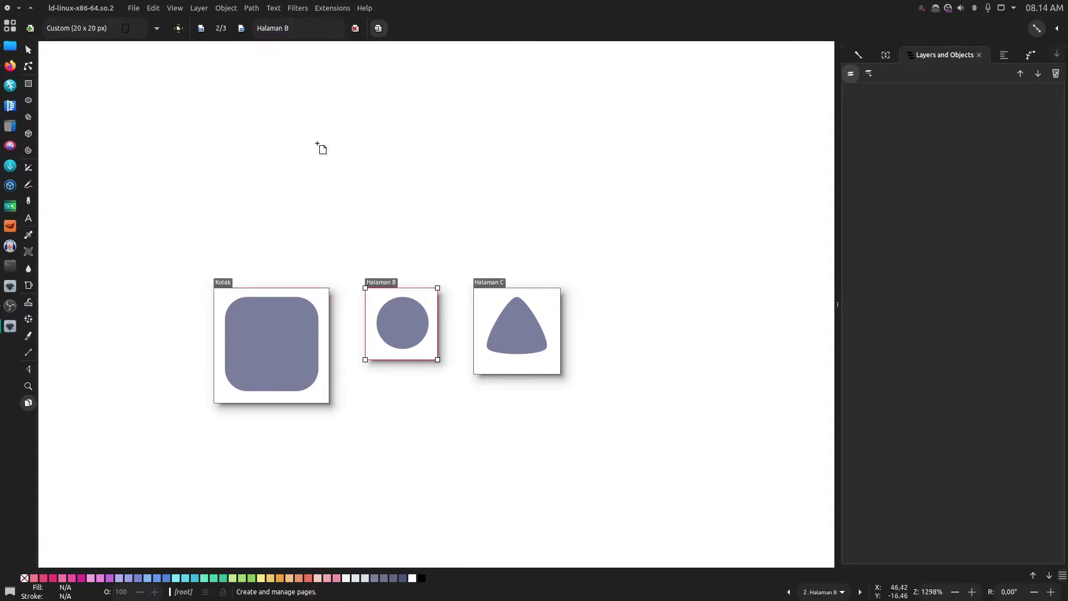
triple_click(277, 29)
type("Lingkaran")
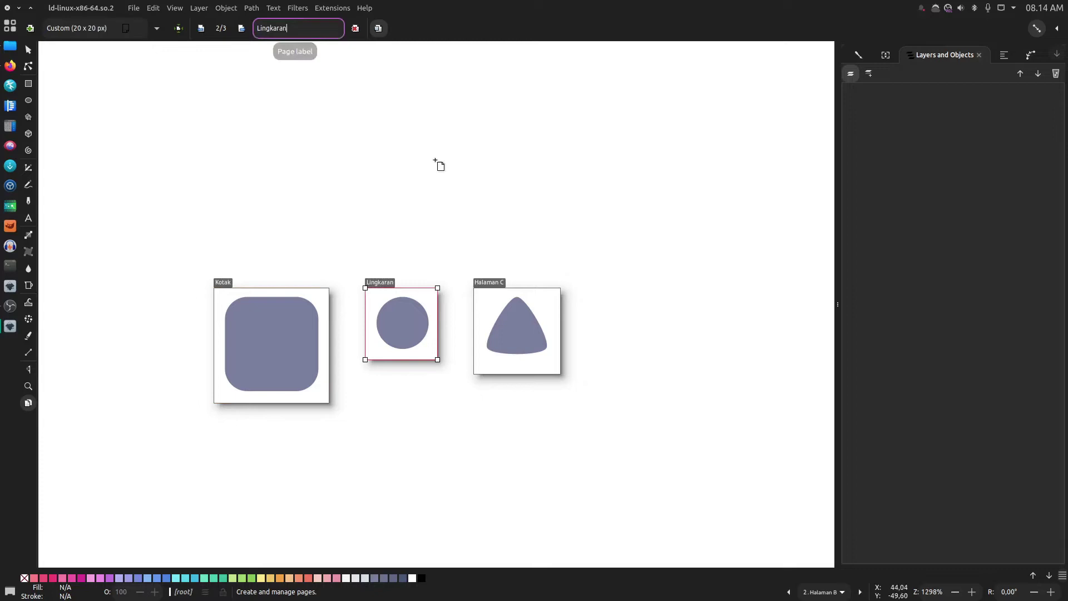
- Relabel the Halaman C page as "Segitiga"
left_click(534, 295)
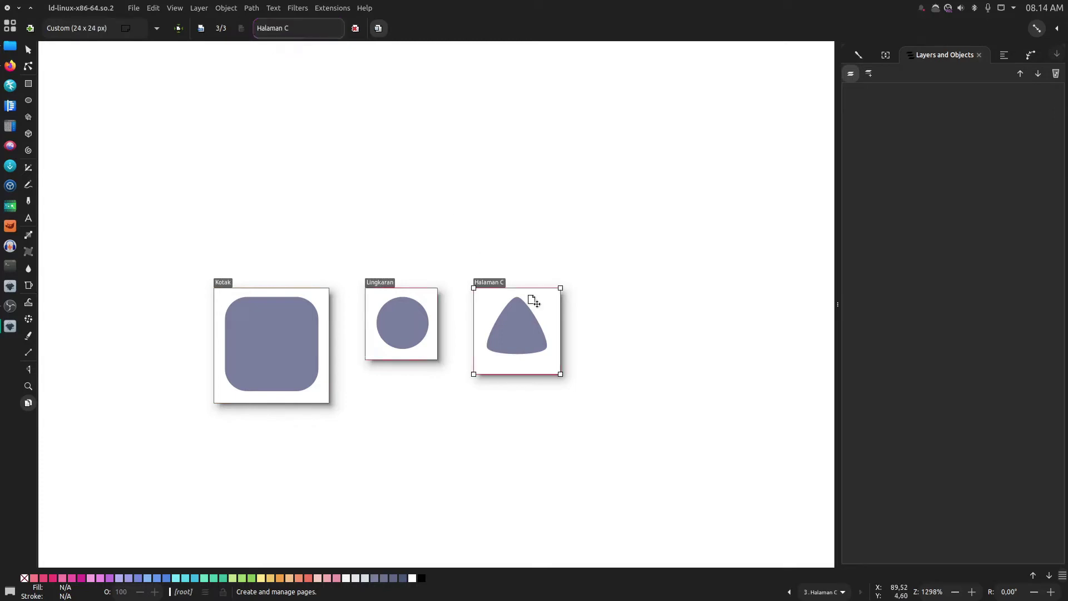
left_click(298, 27)
triple_click(298, 27)
type("Segitiga")
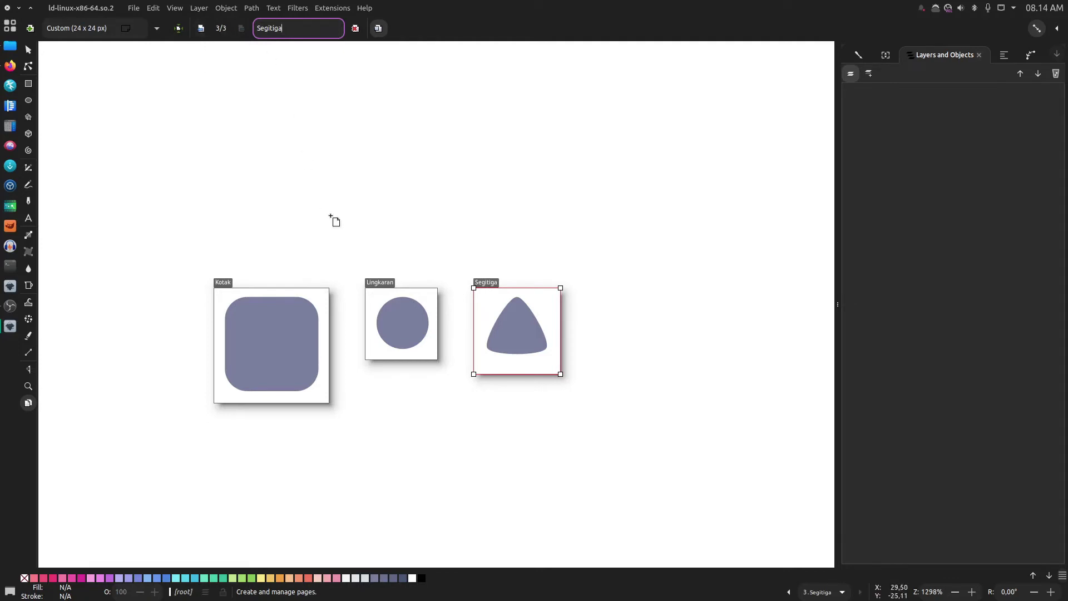
- Try moving the Lingkaran page backwards and forwards in the page order
scroll(394, 301, "up", 2)
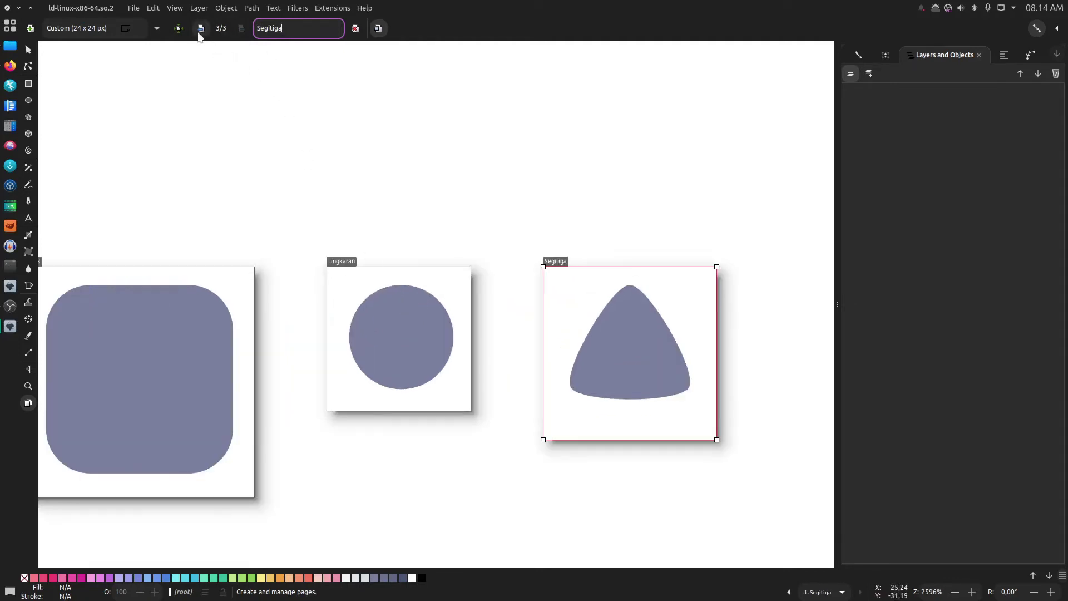
left_click(358, 266)
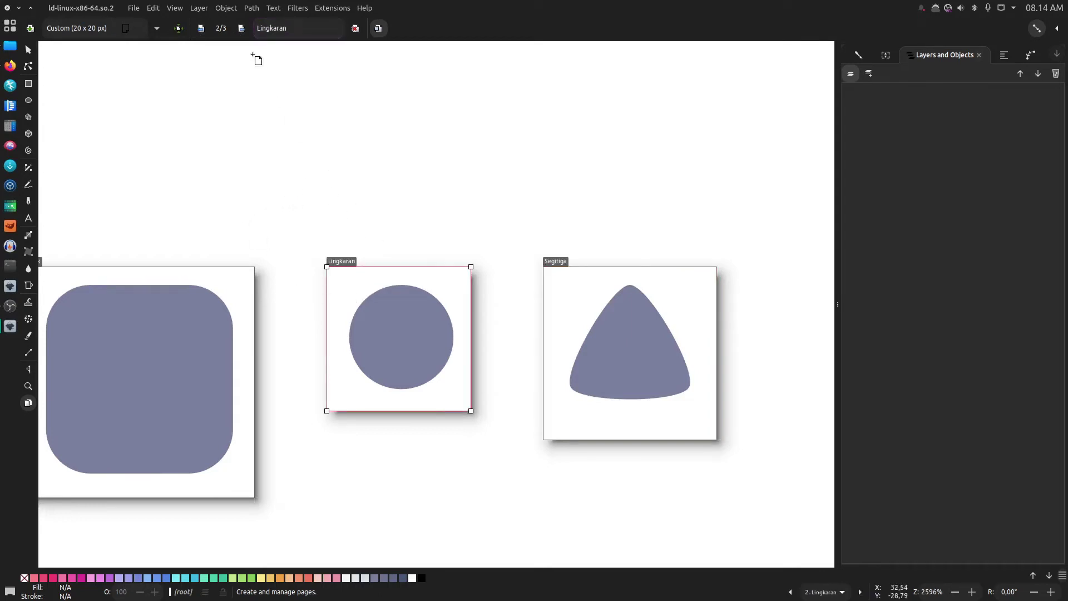
left_click(203, 31)
left_click(238, 30)
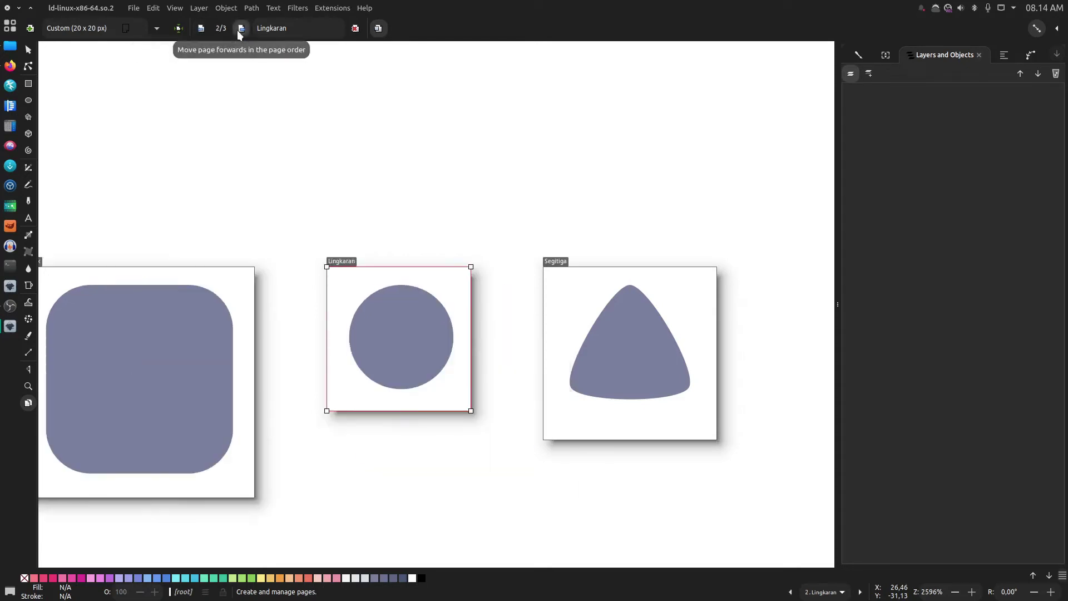
left_click(237, 30)
left_click(201, 28)
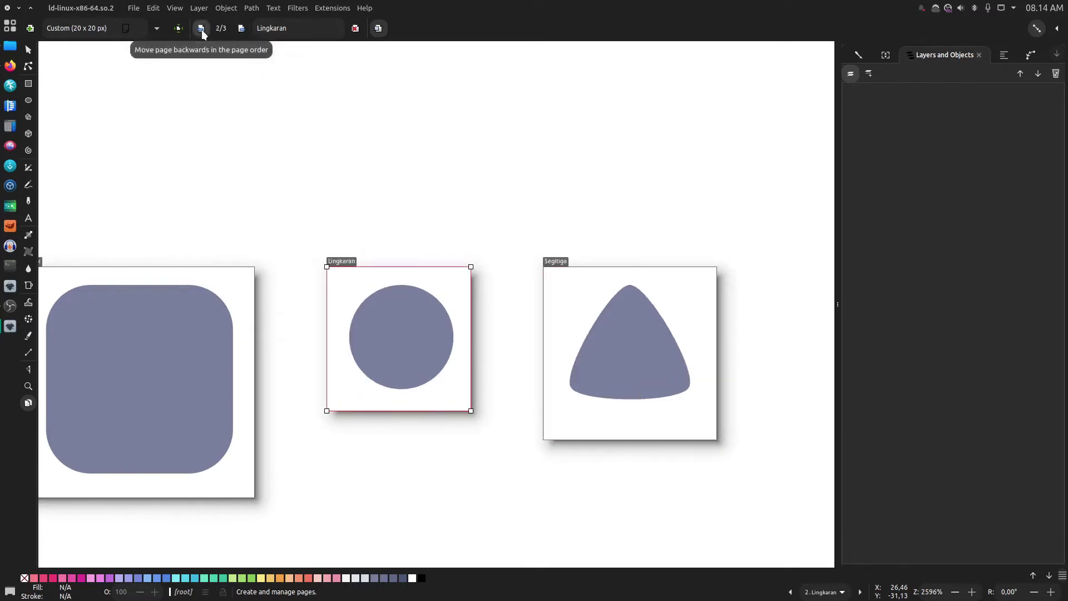
- Stack the Lingkaran page below the Kotak page and the Segitiga page below Lingkaran, with their left edges aligned
scroll(396, 163, "down", 2)
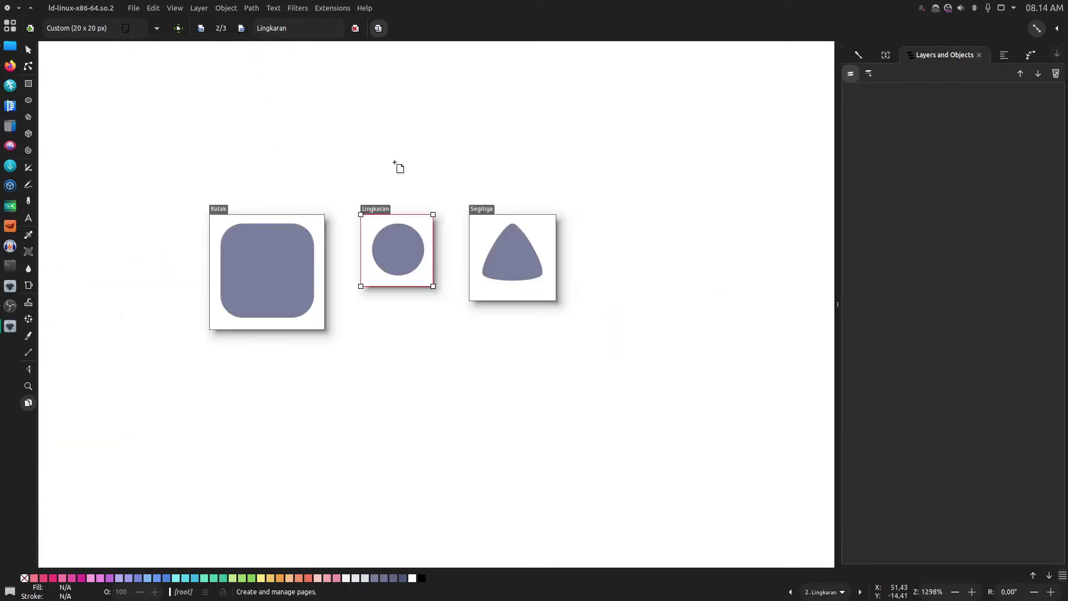
left_click_drag(400, 228, 250, 365)
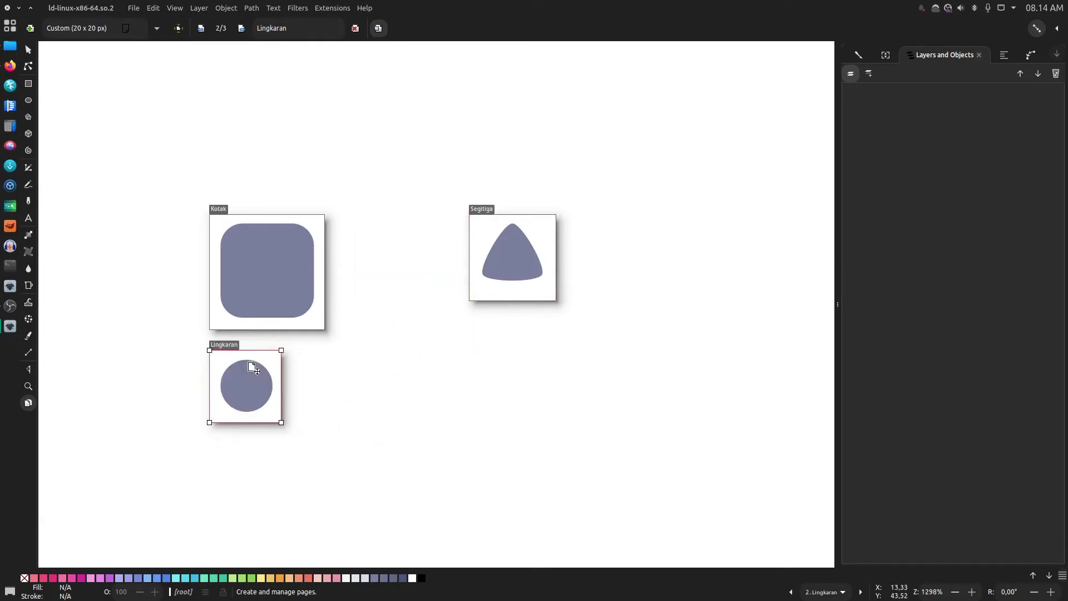
left_click_drag(500, 251, 243, 475)
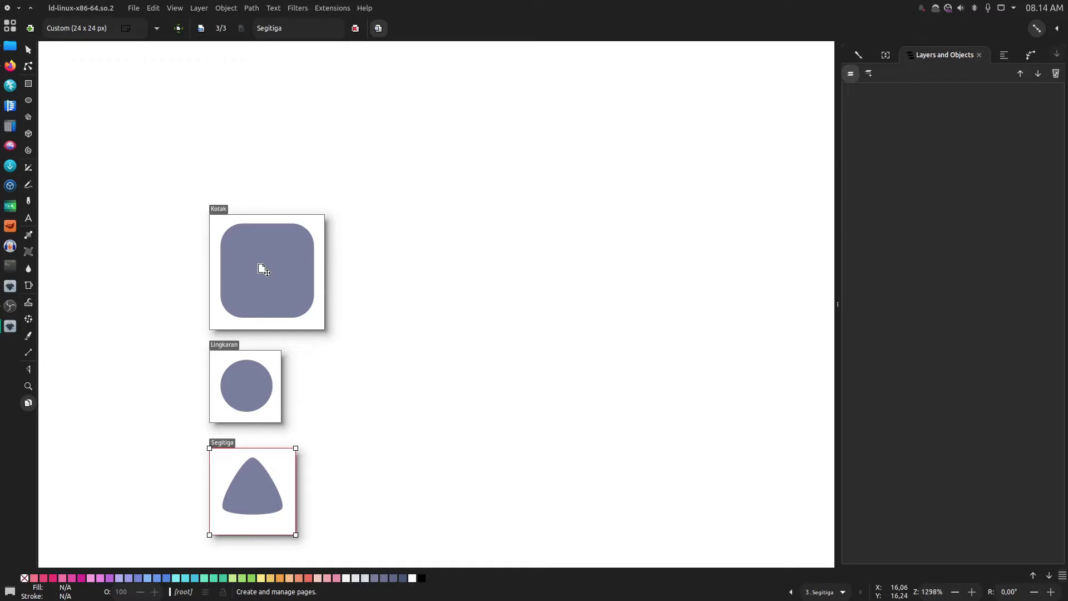
- Try moving the Kotak page with the moving of overlapping objects off and on, ending at its original place
scroll(260, 267, "up", 1, "ctrl")
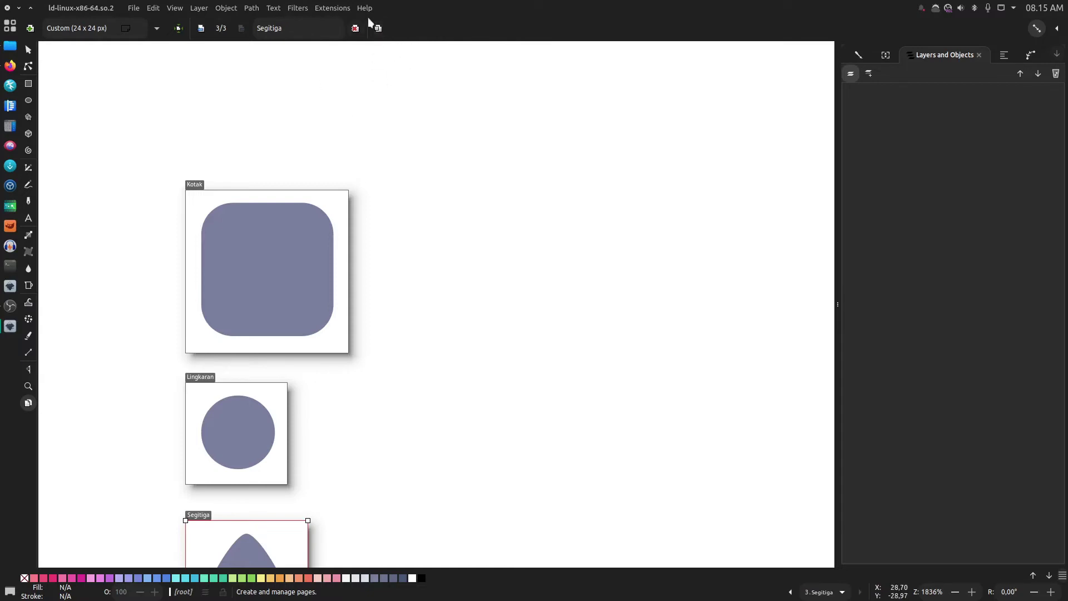
left_click_drag(274, 232, 297, 266)
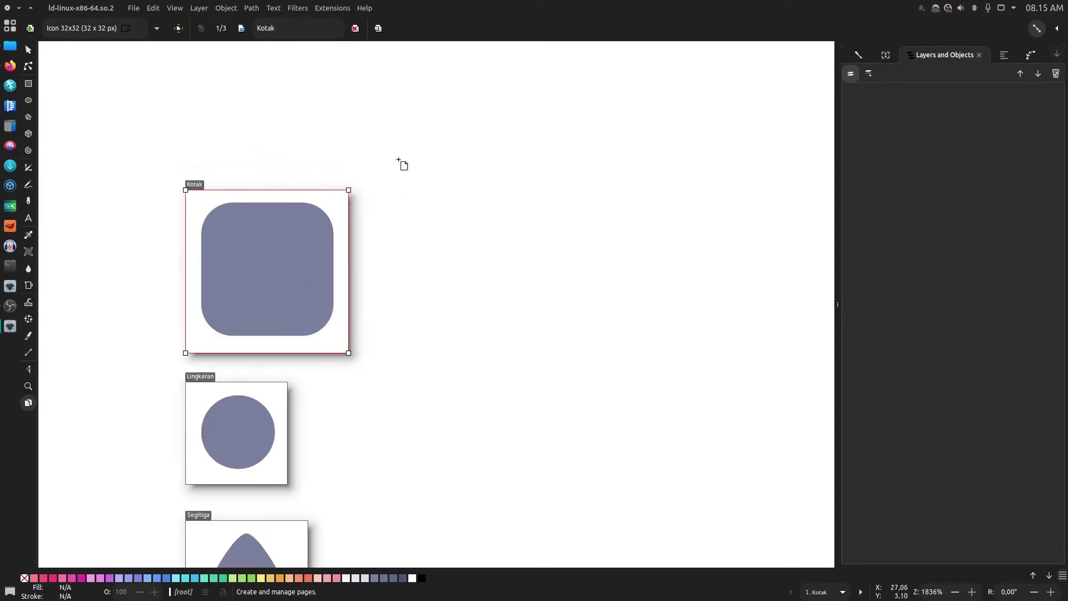
left_click(379, 28)
left_click_drag(325, 203, 421, 153)
left_click_drag(403, 220, 273, 246)
- Add seven blank 32 x 32 px pages in a row beside the Kotak page
scroll(451, 242, "down", 3)
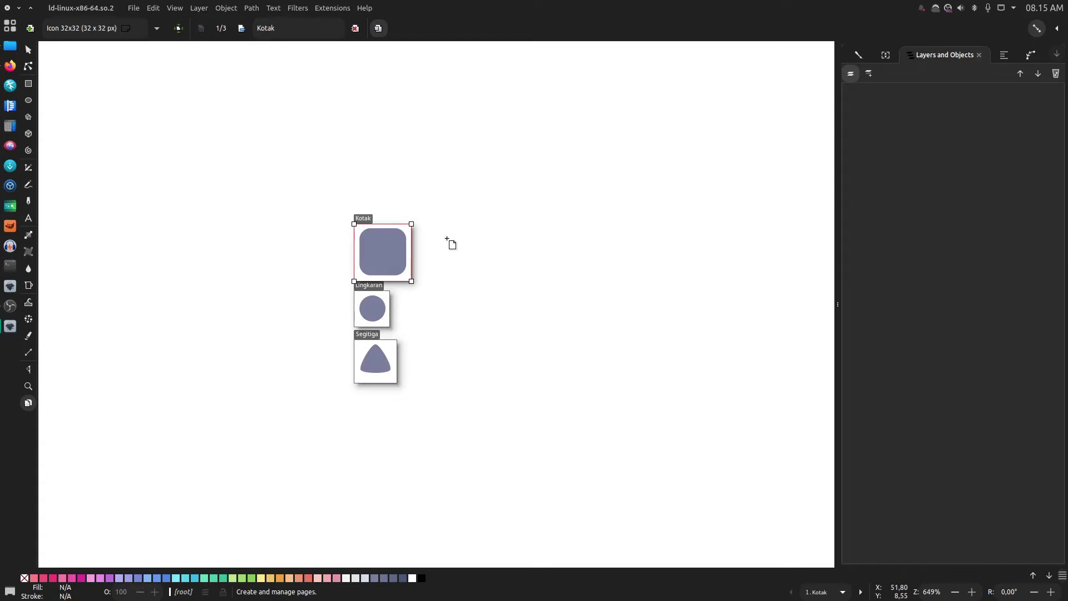
left_click(30, 28)
left_click(33, 29)
left_click(33, 29)
left_click(33, 29)
left_click(33, 29)
left_click(33, 29)
left_click(33, 29)
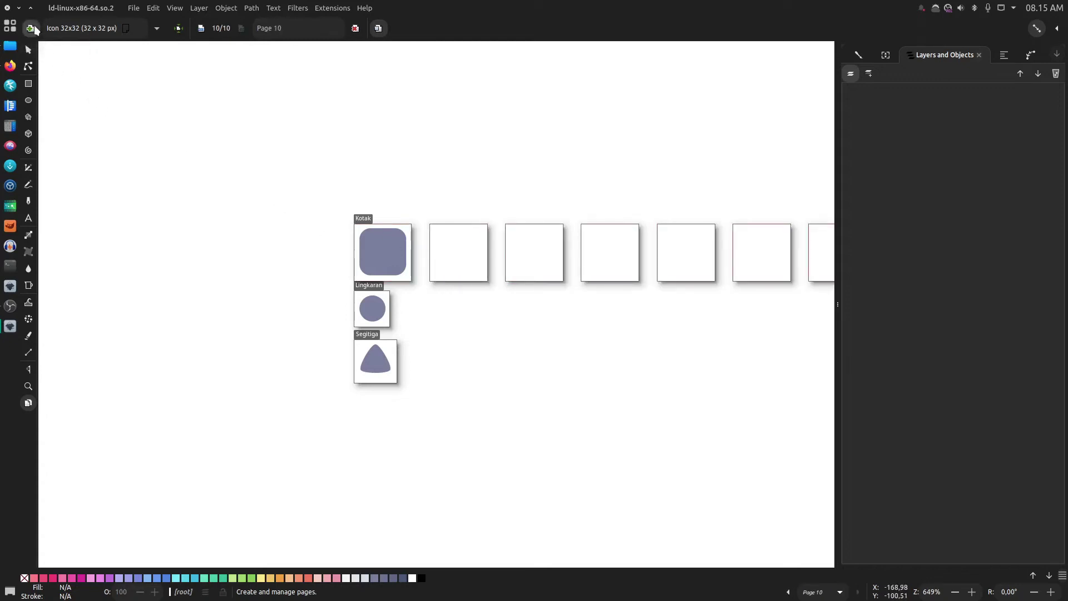
- Delete all seven blank pages, keeping only the Kotak, Lingkaran and Segitiga pages
left_click_drag(497, 244, 403, 262)
scroll(165, 259, "down", 1)
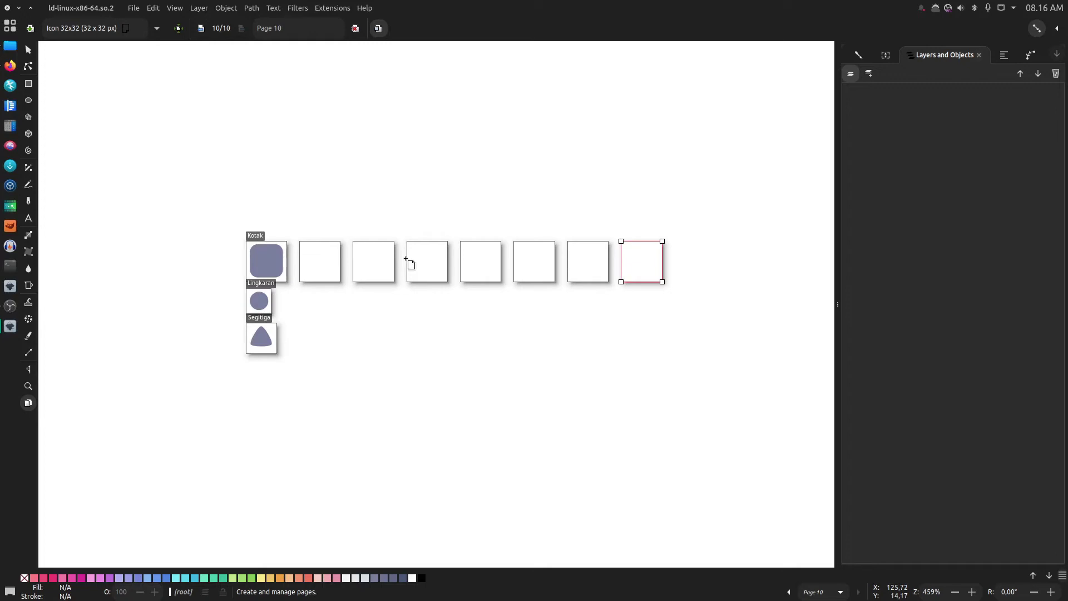
key("Delete")
key("Delete")
key("Delete")
key("Delete")
key("Delete")
key("Delete")
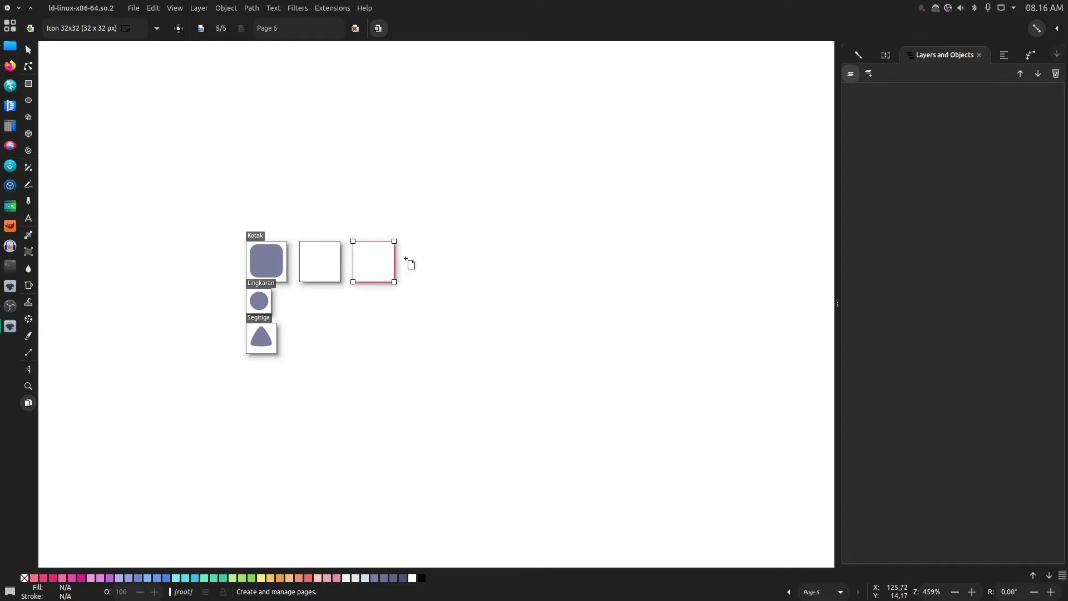
key("Delete")
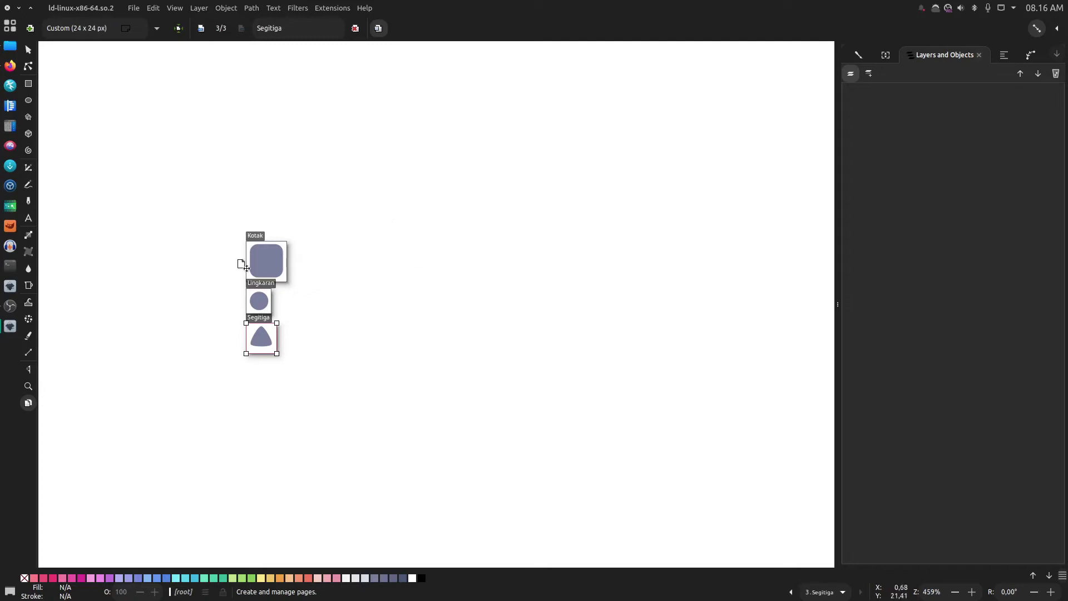
- Open the Export dialog next to the pages and switch the single-image export area to Page and finally to Custom
scroll(239, 261, "up", 4)
scroll(355, 288, "down", 2)
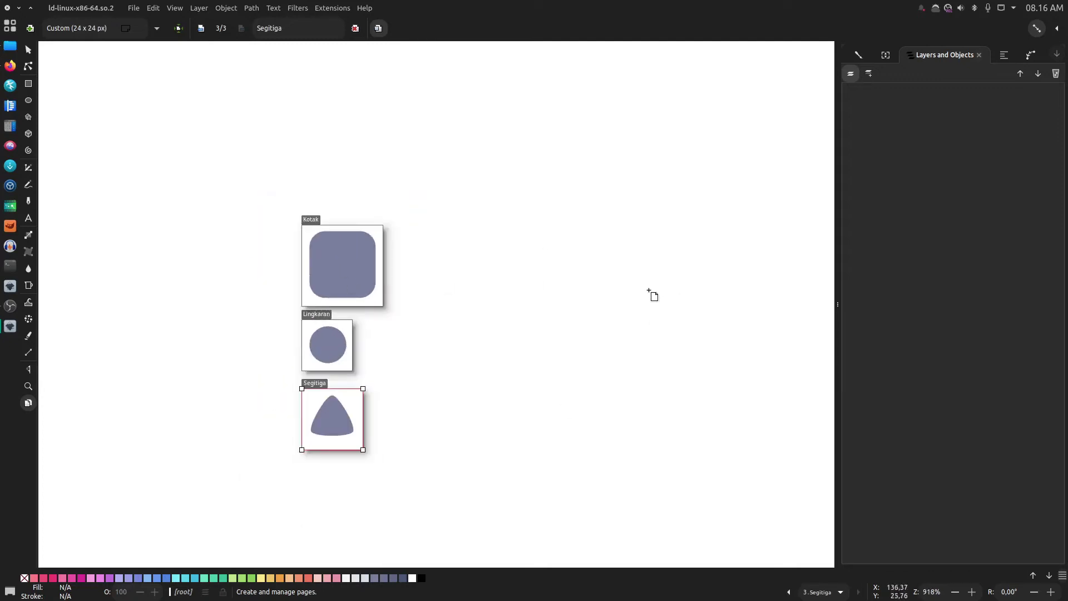
left_click_drag(648, 291, 585, 292)
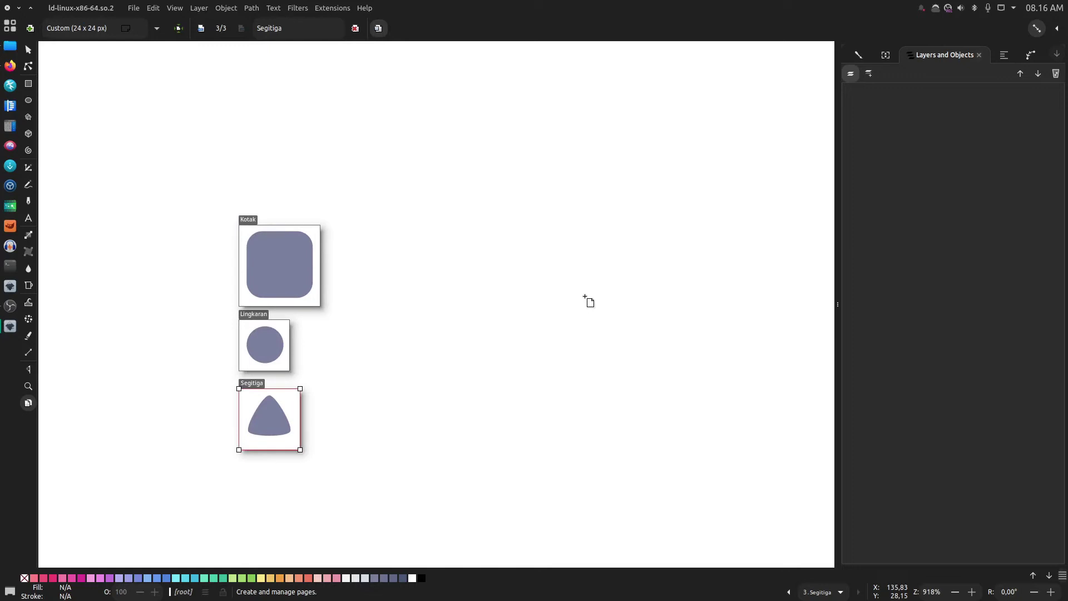
left_click(133, 9)
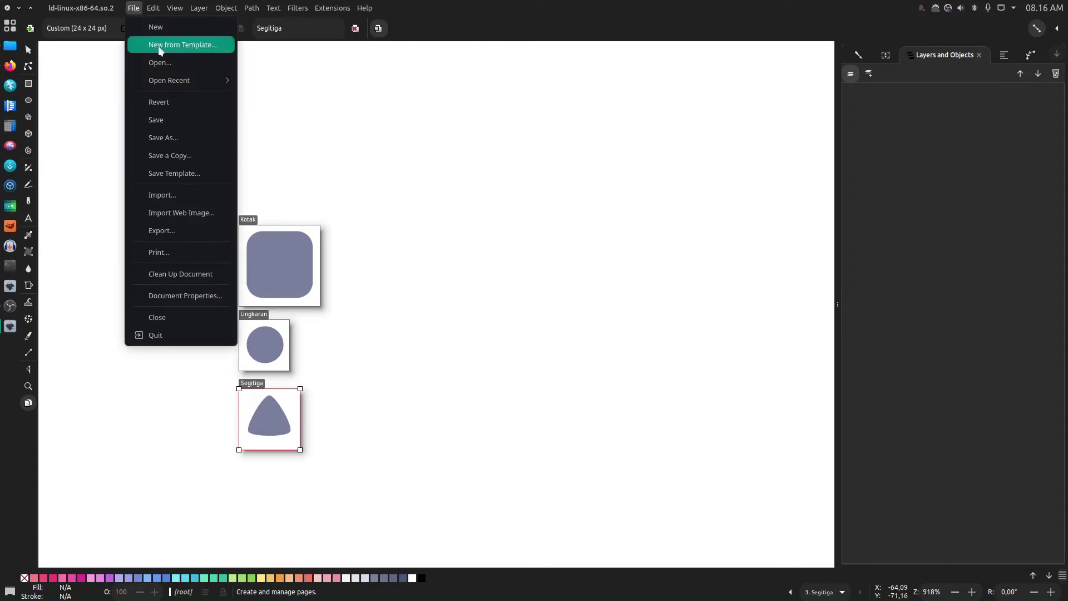
left_click(170, 230)
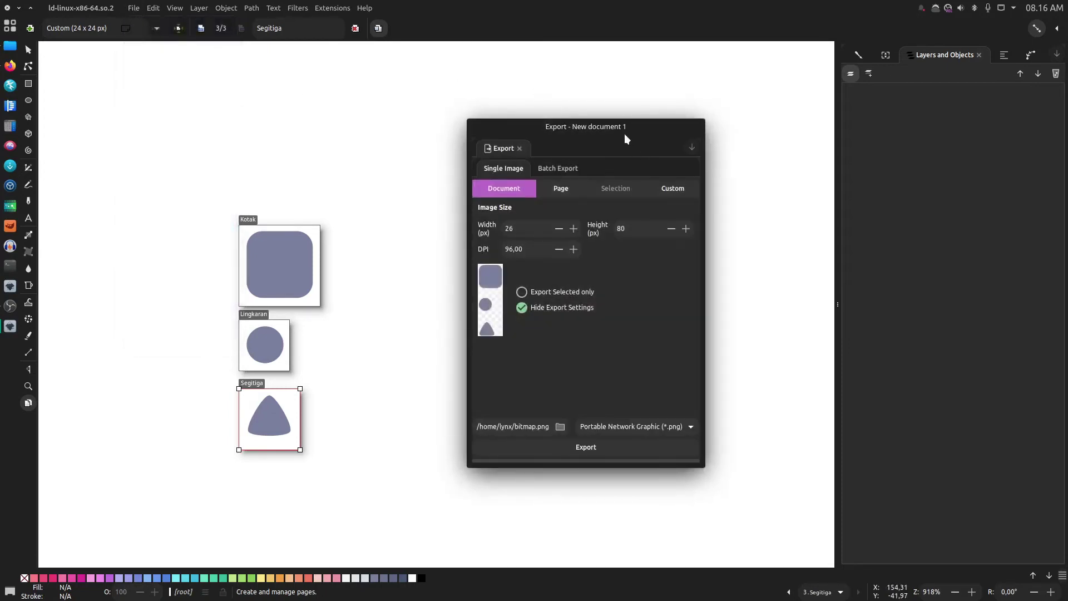
left_click_drag(627, 126, 526, 148)
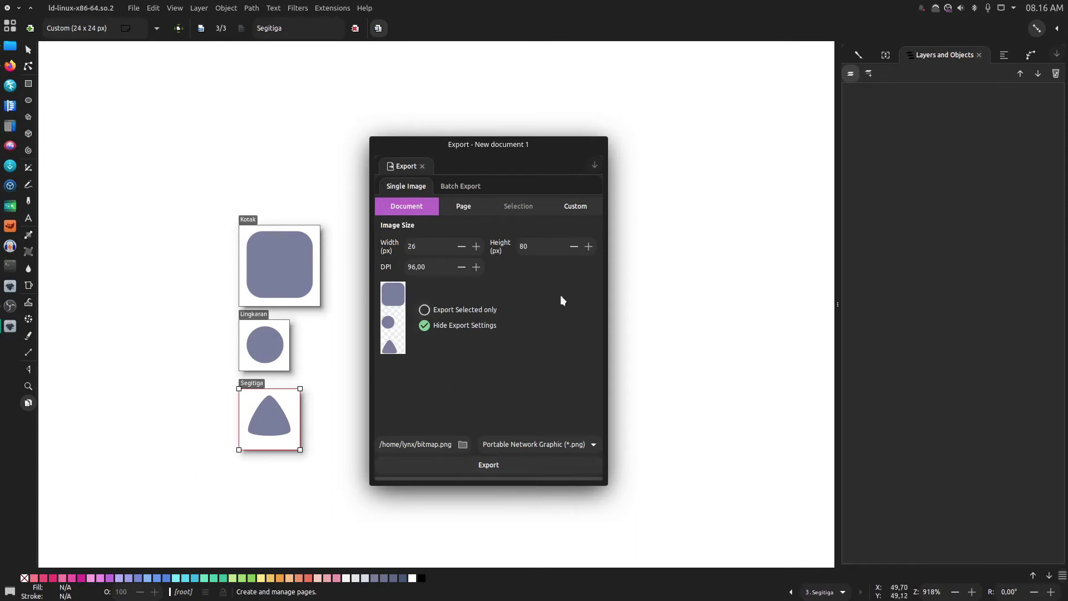
left_click(460, 211)
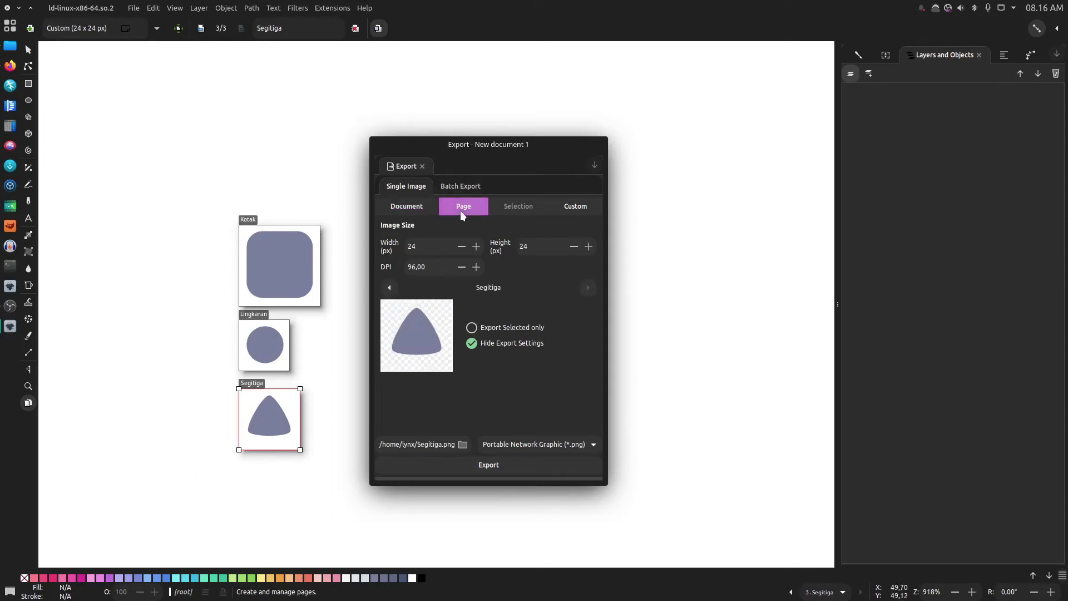
left_click(573, 211)
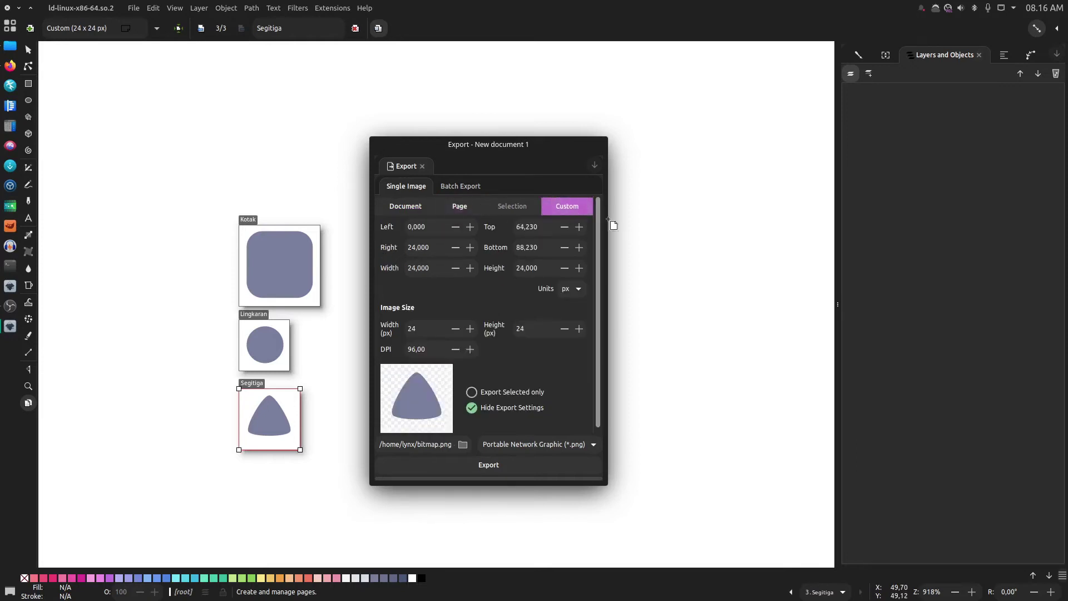
- Set the single-image export area to Page and step through the page previews to Kotak and back to Segitiga
left_click(471, 212)
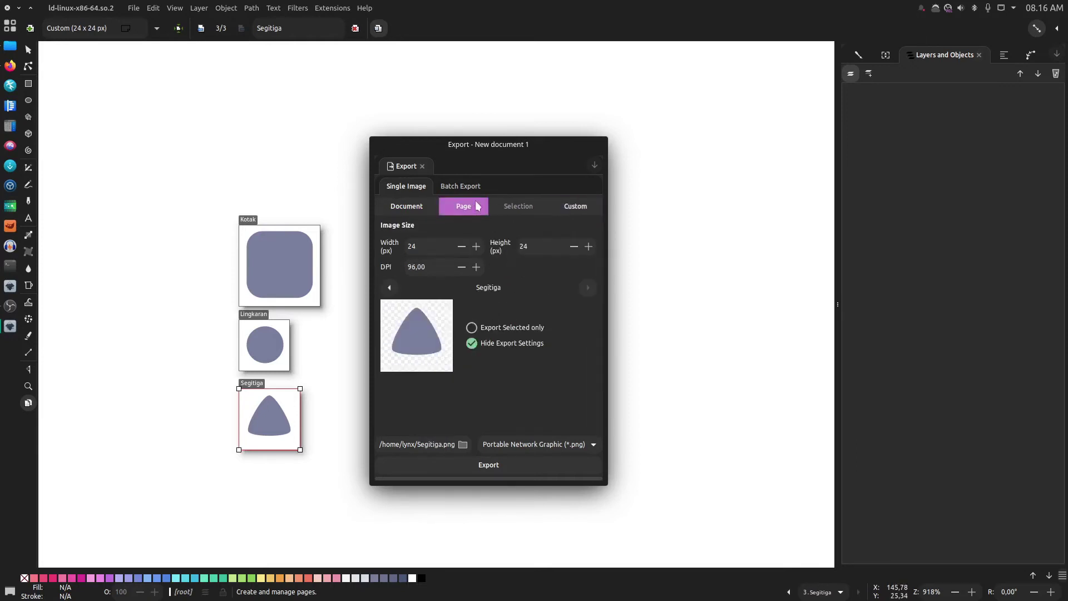
left_click(390, 289)
left_click(390, 288)
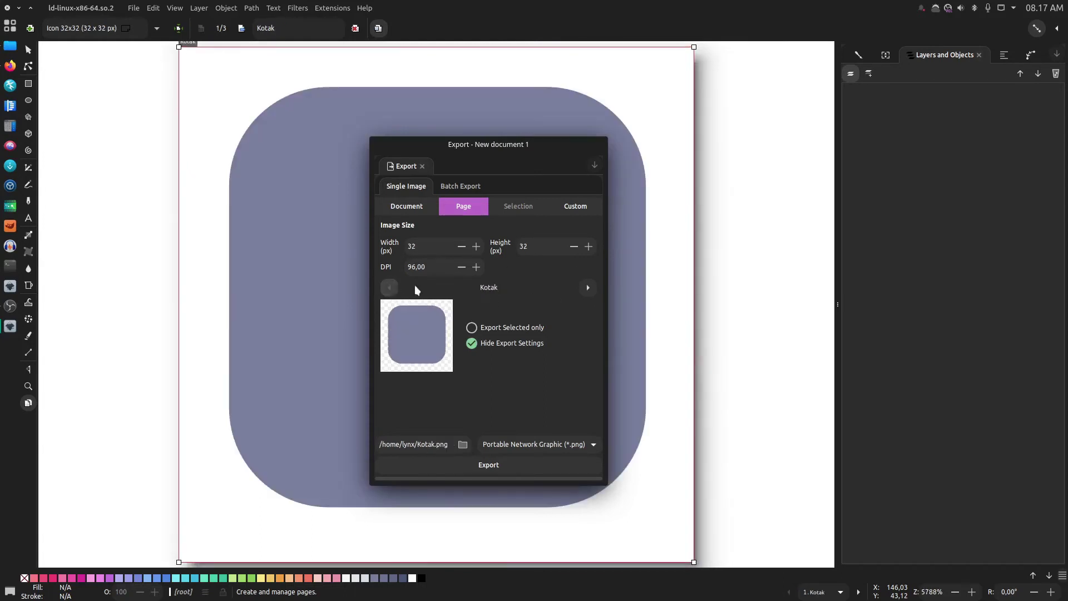
left_click(588, 289)
left_click(587, 290)
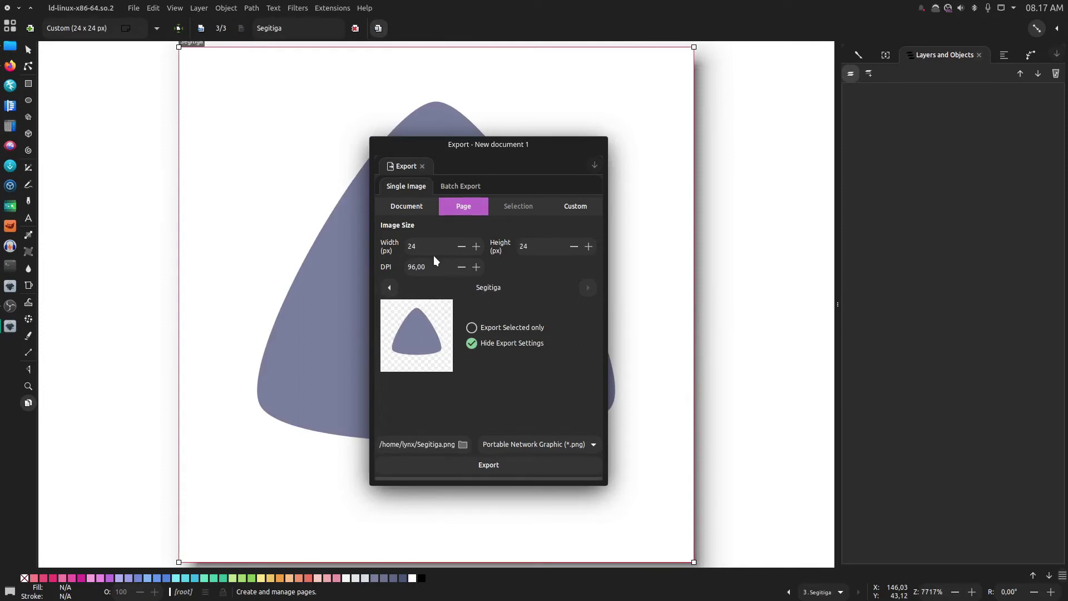
- Switch to batch export and select all three shapes to preview them as separate export items, then deselect them
left_click(457, 189)
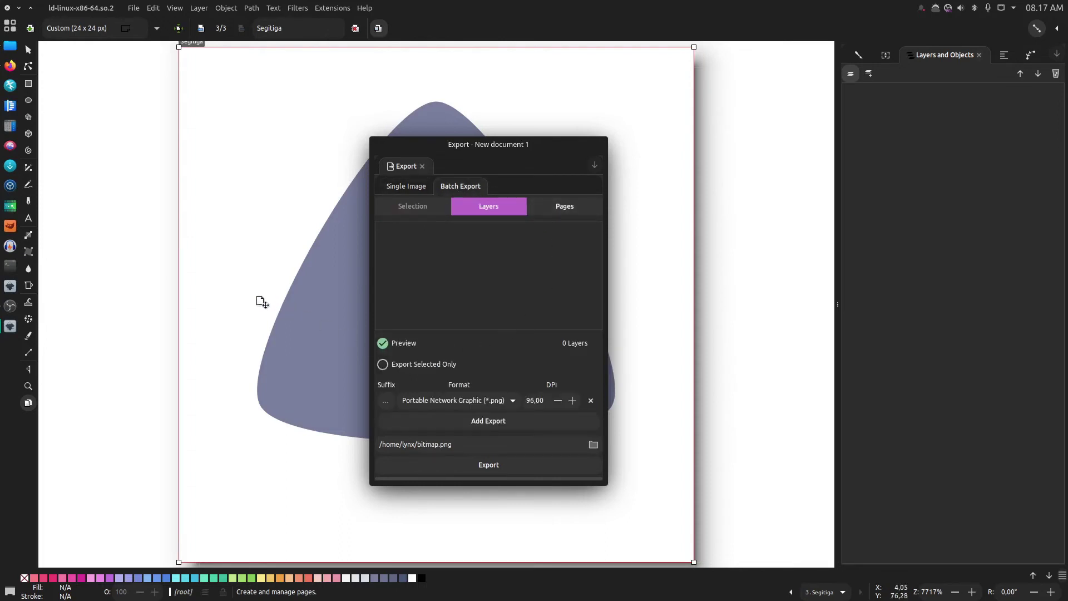
scroll(262, 303, "down", 4)
scroll(260, 303, "down", 2)
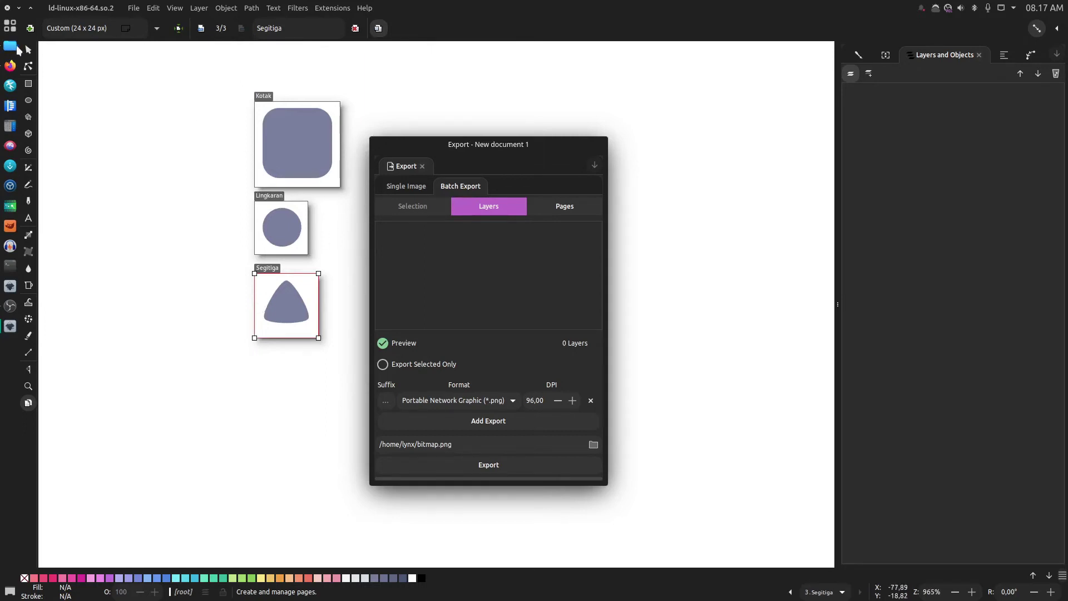
key("ctrl+a")
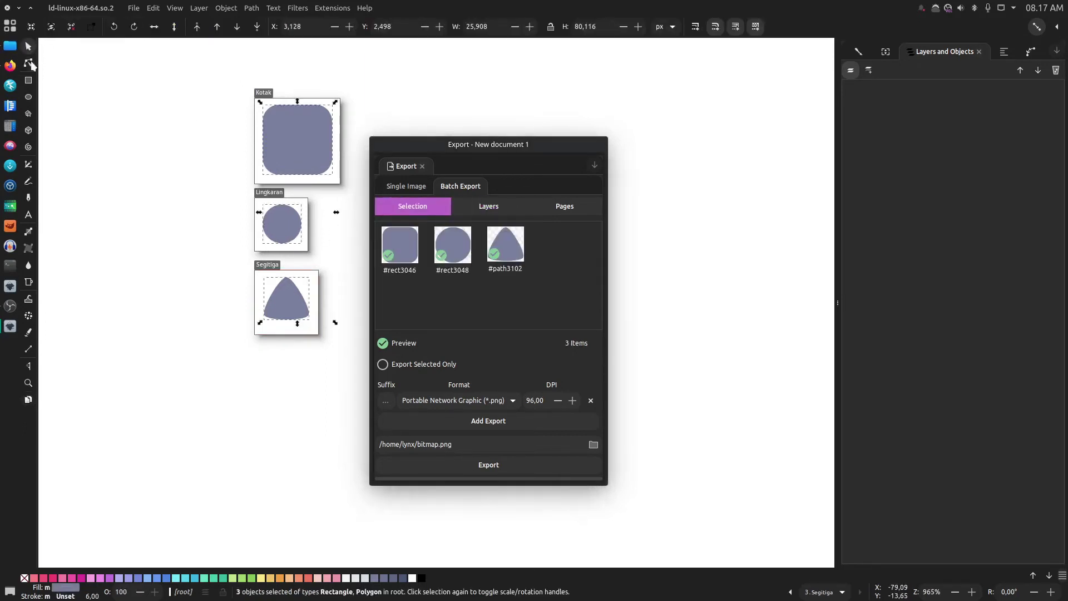
left_click(152, 155)
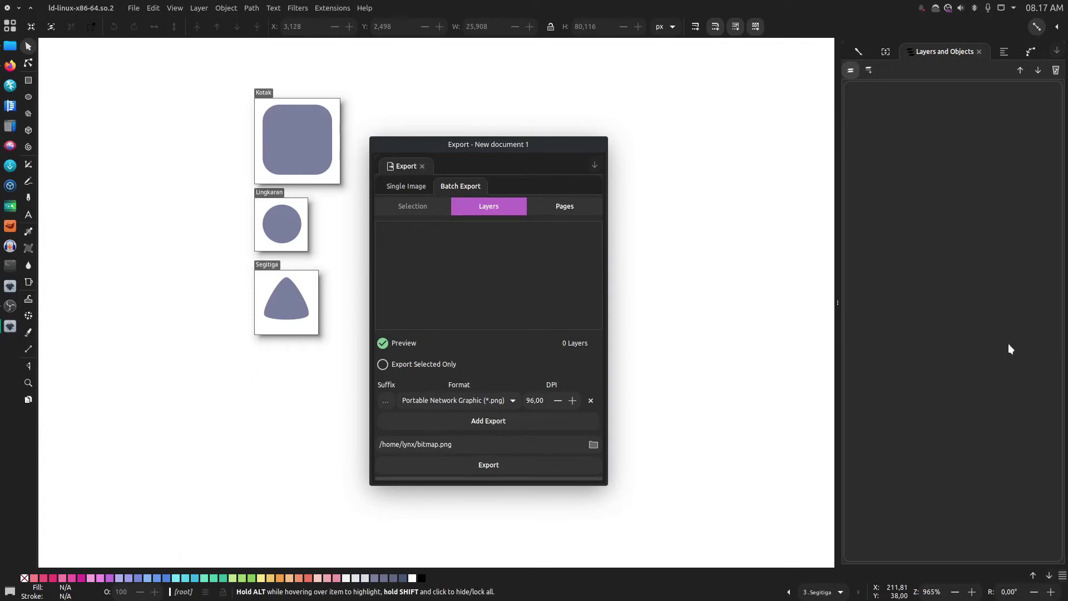
- Add a layer named Layer 1, check the batch export's Layers mode with it, and delete the layer
left_click(869, 69)
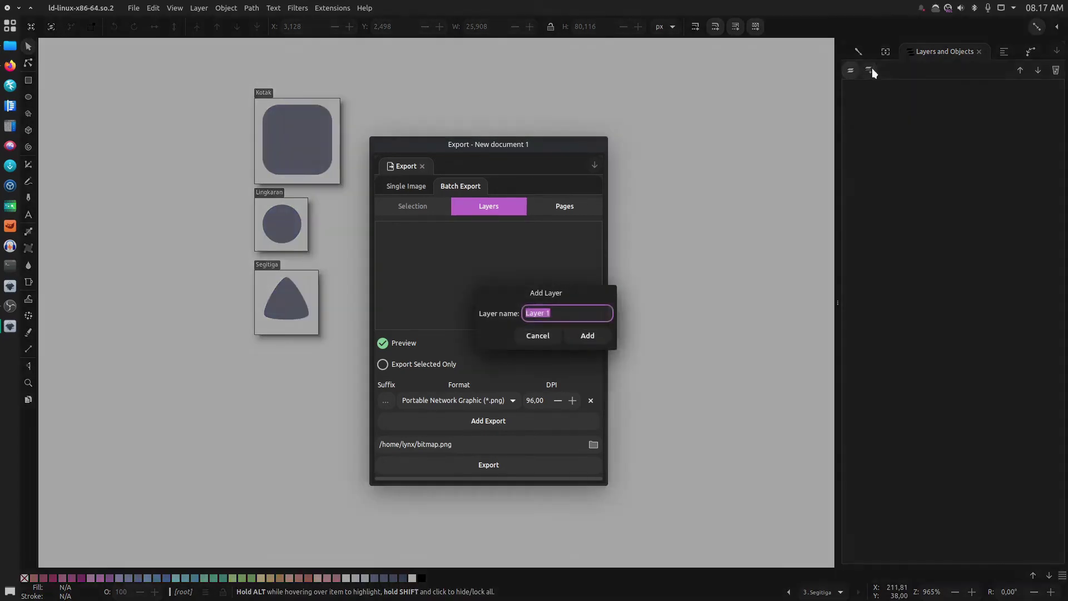
left_click(570, 337)
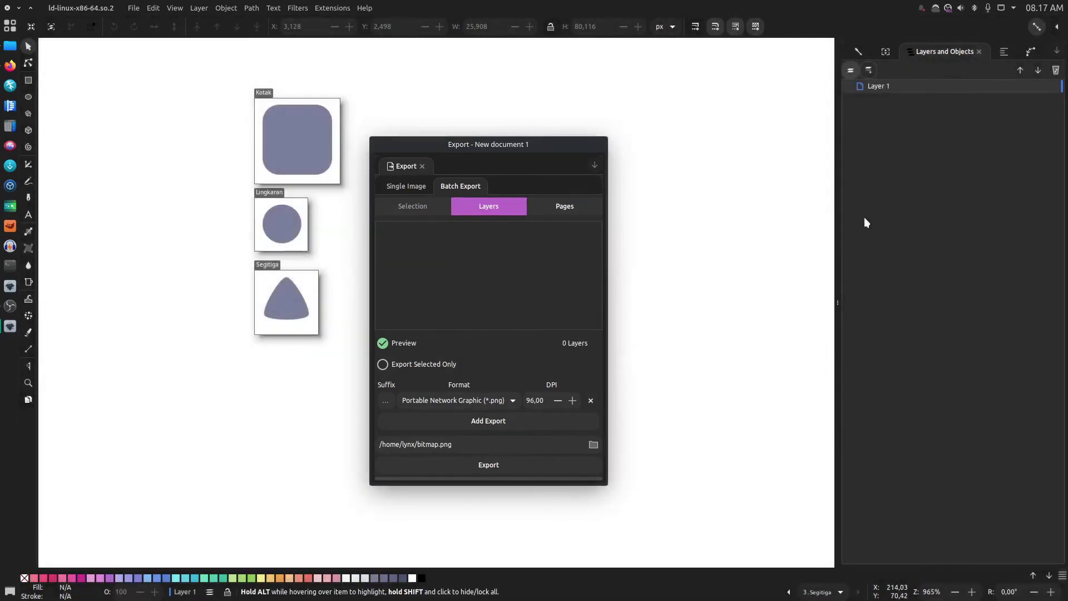
left_click(531, 206)
left_click(474, 210)
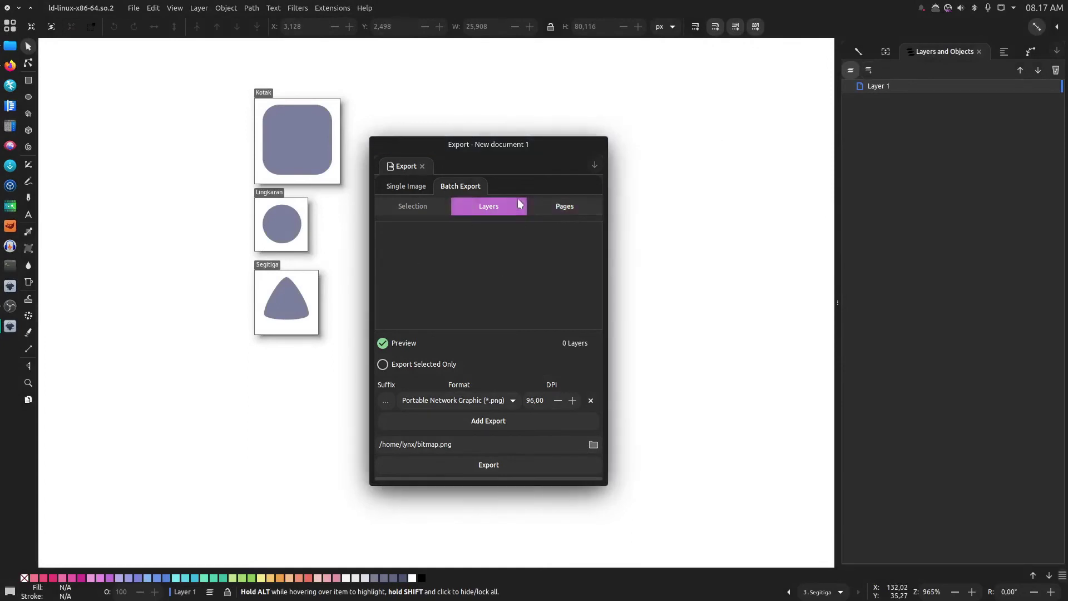
left_click(939, 85)
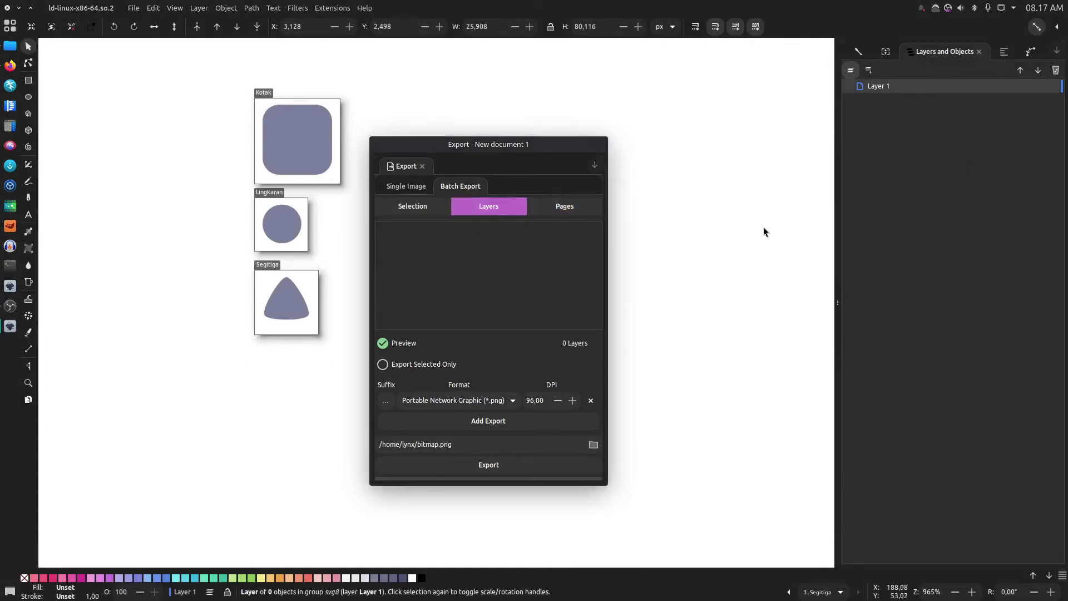
mouse_move(895, 88)
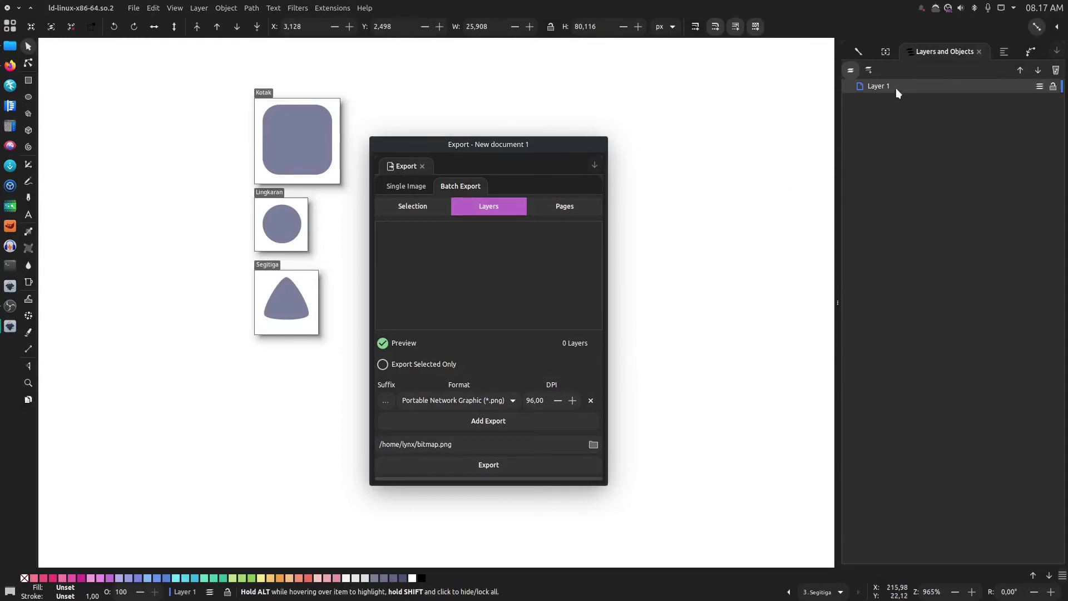
left_click(1055, 70)
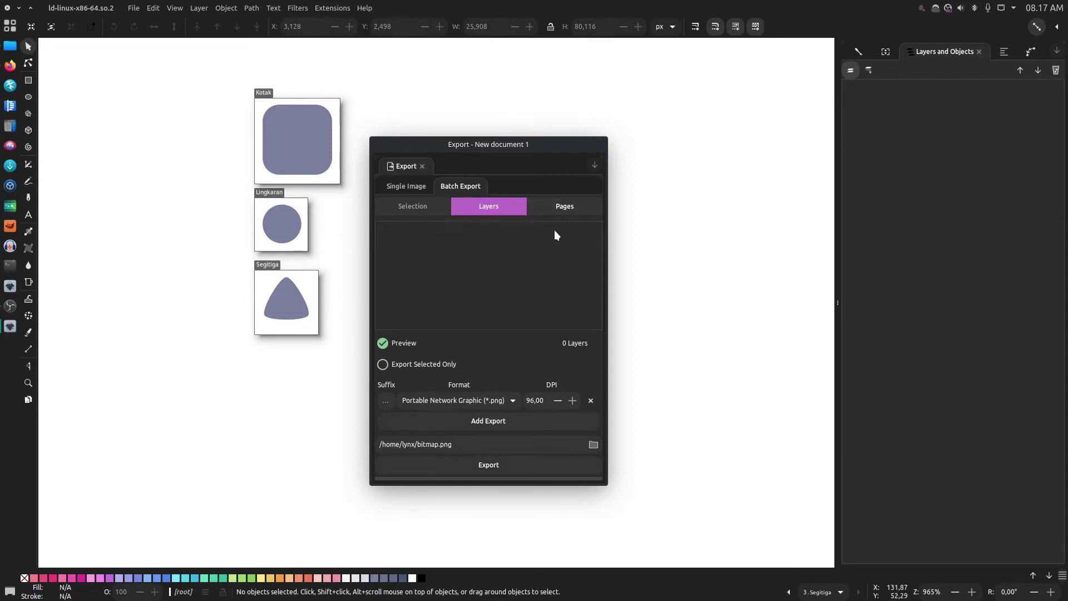
- Compare batch export by Selection and by Pages with the triangle, circle and rounded square selected, ending in Pages mode with nothing selected
left_click(565, 208)
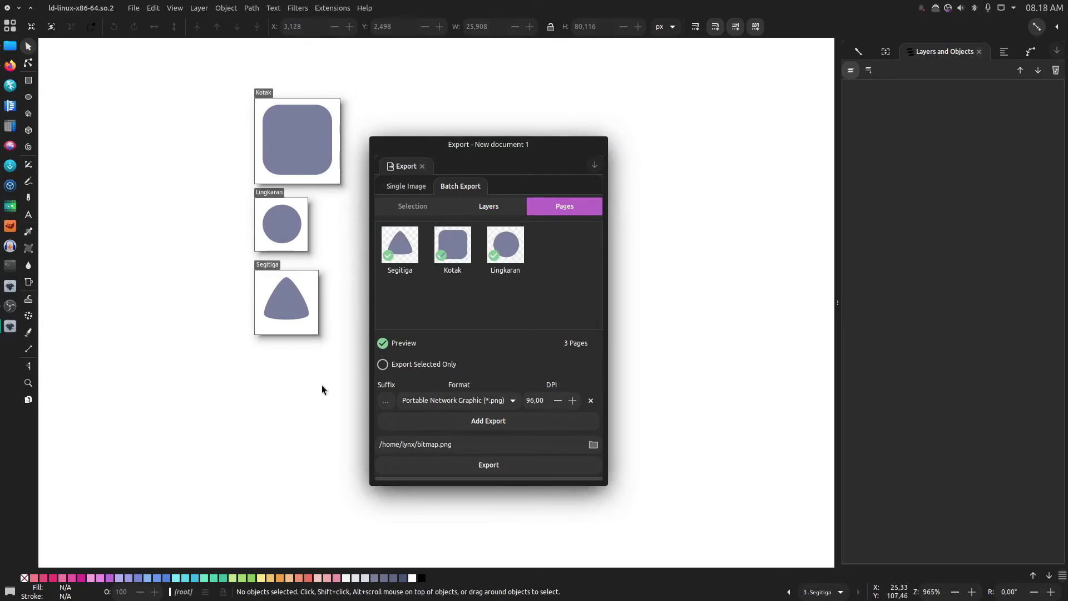
left_click(292, 305)
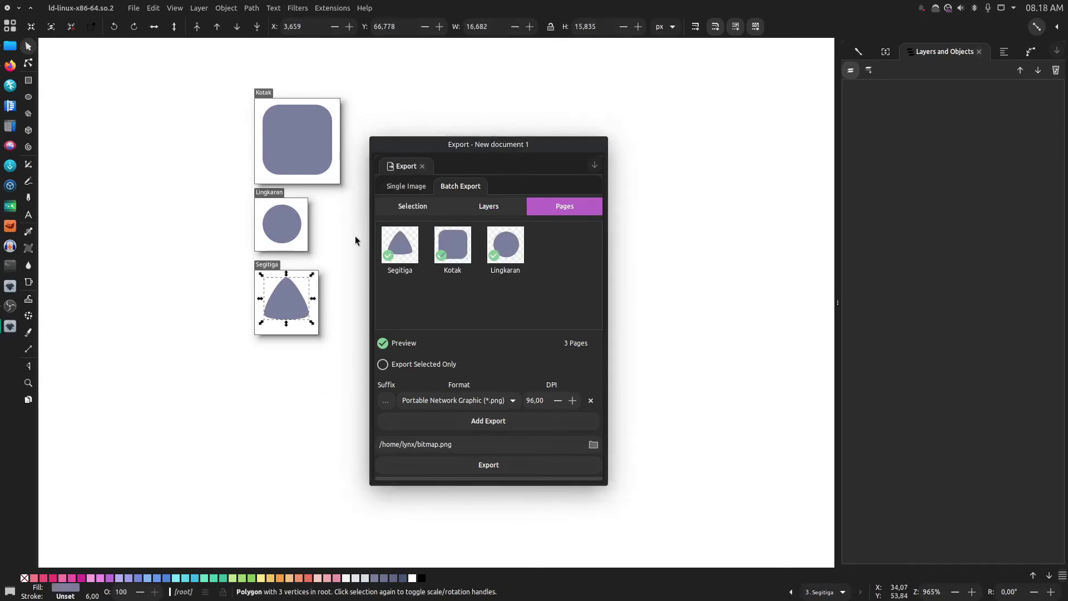
left_click(401, 208)
left_click(288, 239, "shift")
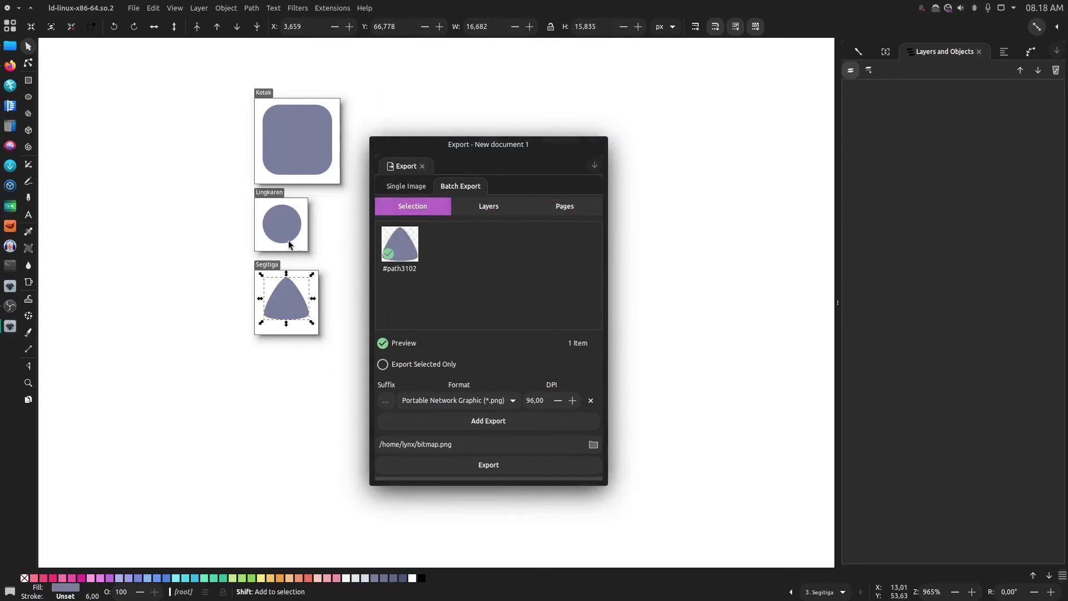
left_click(295, 161, "shift")
left_click(563, 207)
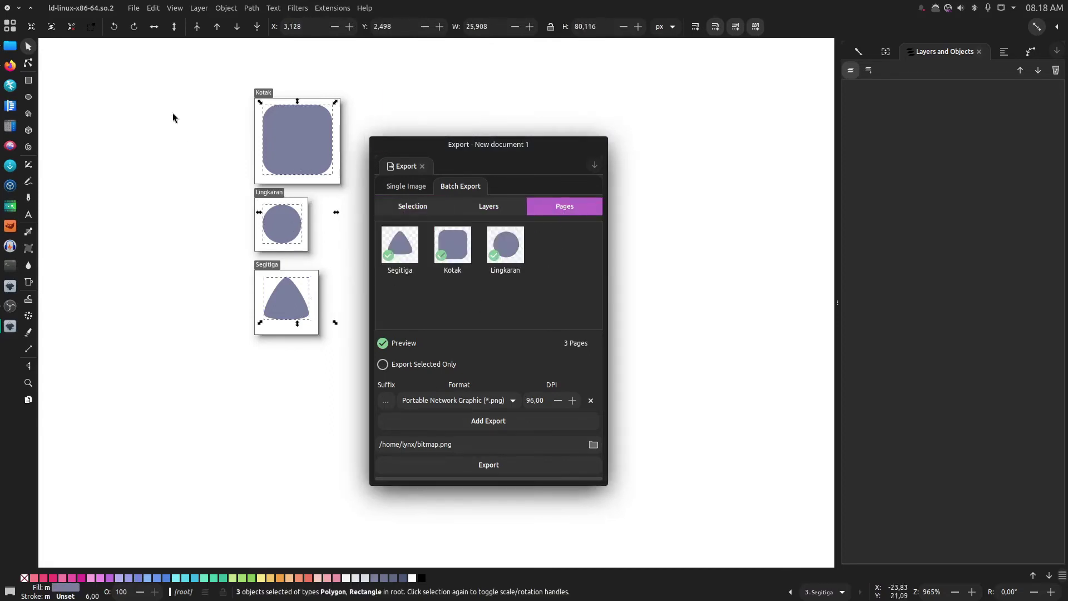
left_click_drag(195, 75, 398, 356)
left_click_drag(277, 383, 239, 413)
left_click(239, 411)
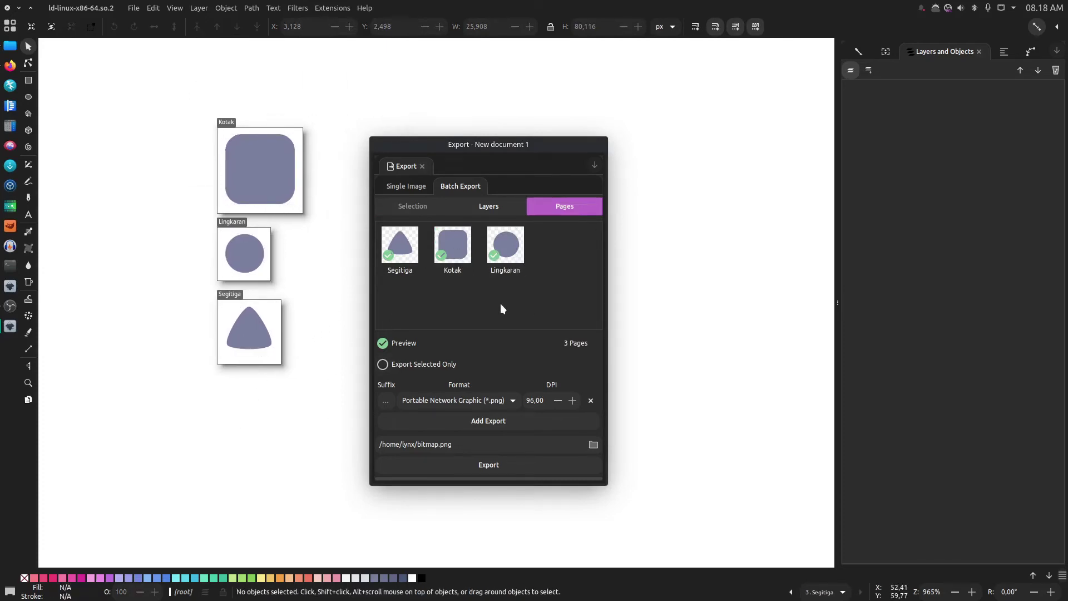
- Try excluding the Kotak and Lingkaran pages from the batch export, and include them again
left_click(494, 255)
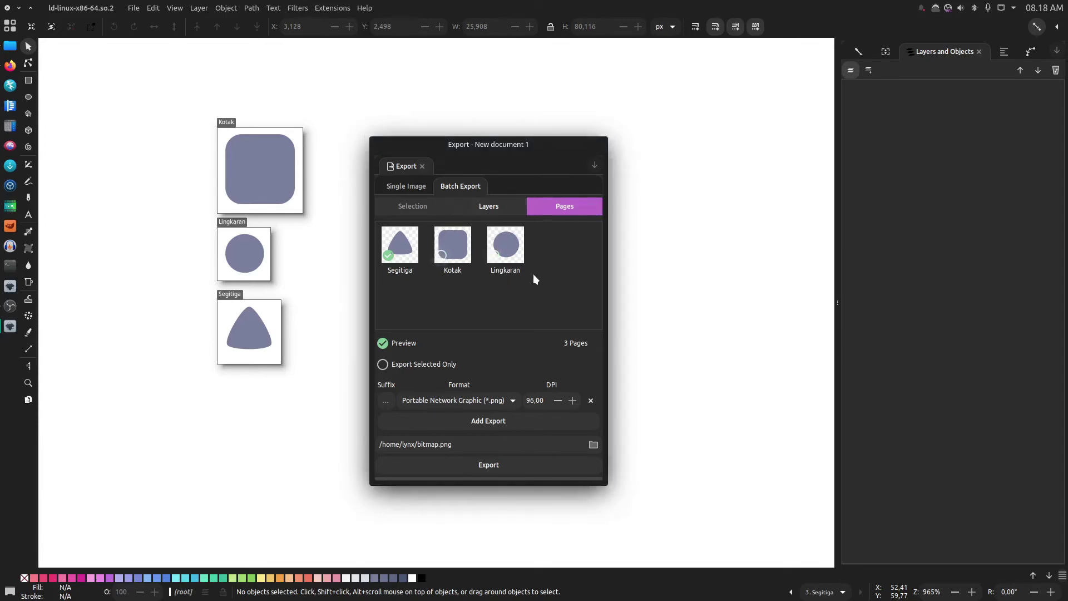
left_click(494, 256)
left_click(540, 397)
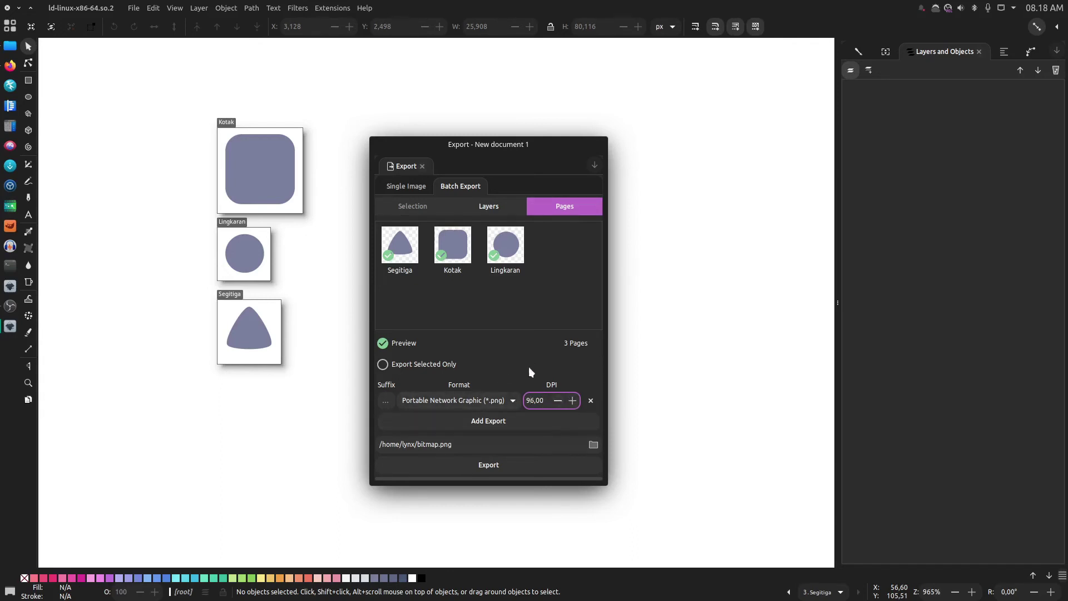
- Examine the file formats available for the batch export, keeping Portable Network Graphic (*.png)
left_click(502, 400)
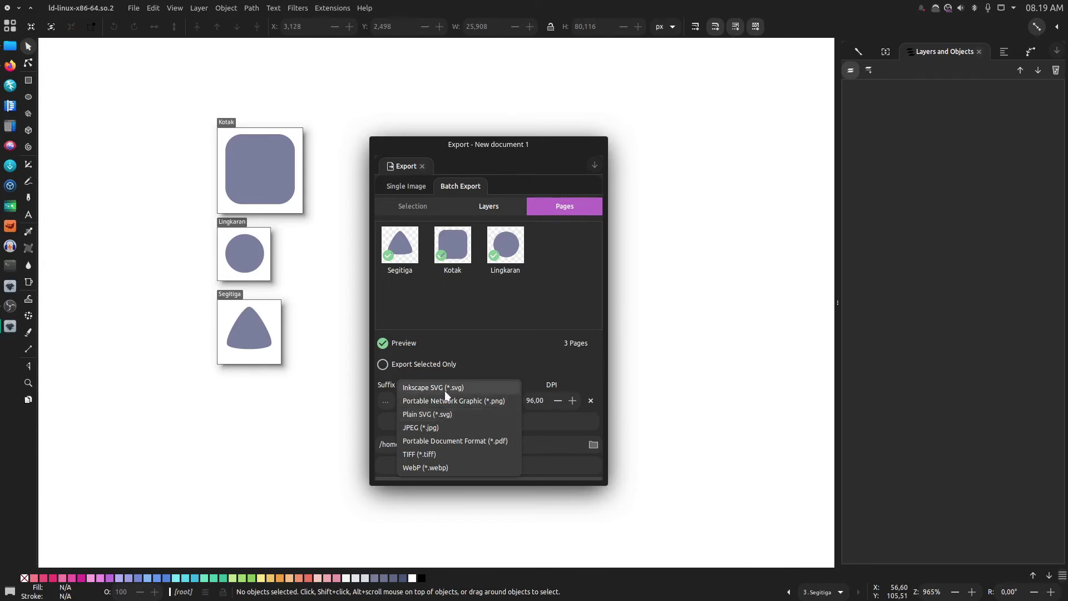
left_click(320, 328)
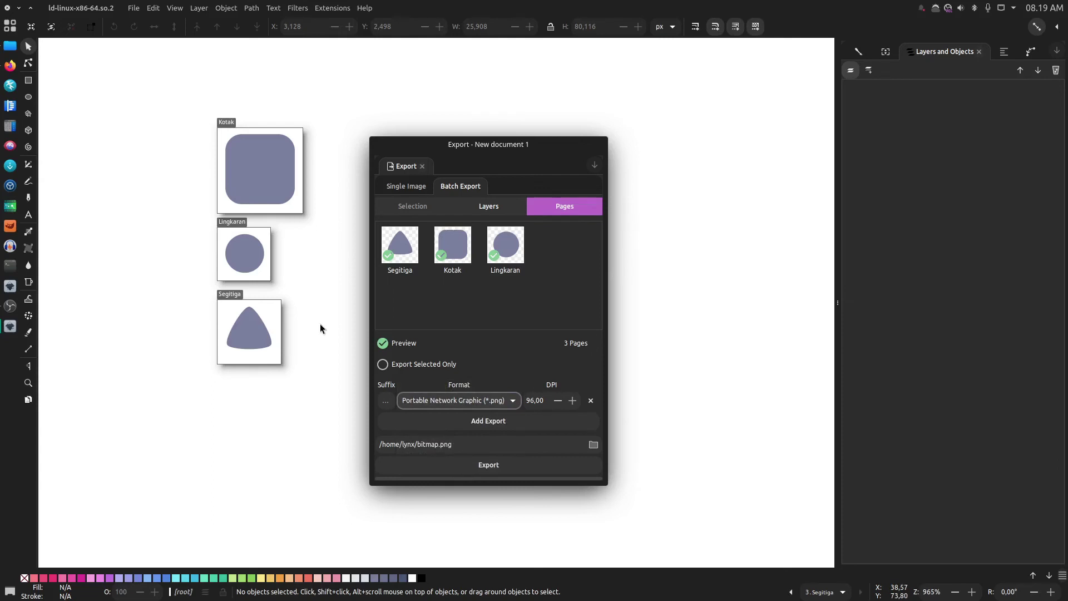
left_click(435, 402)
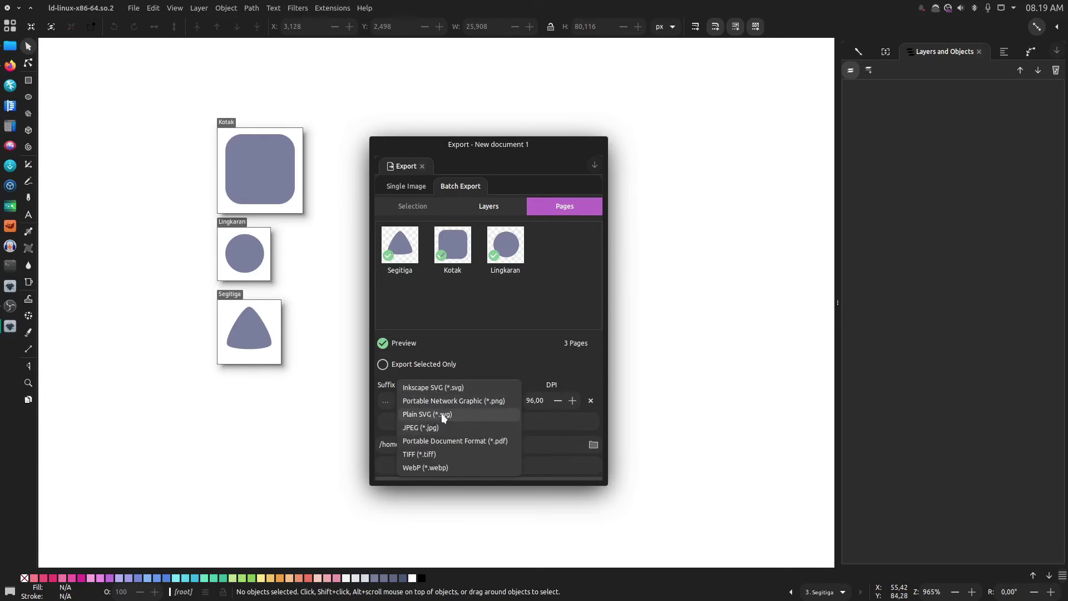
left_click(489, 356)
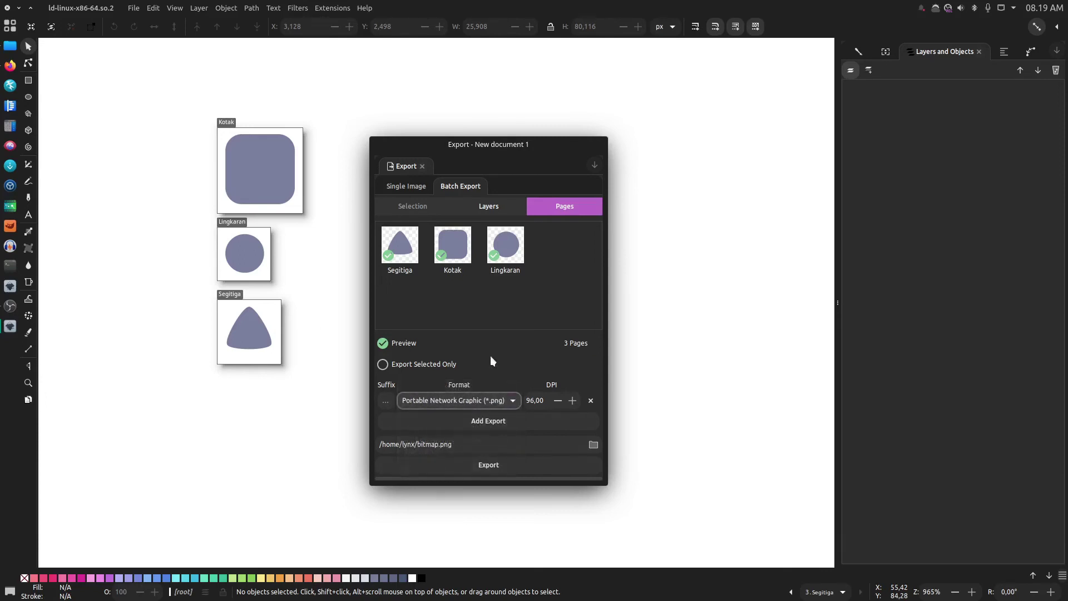
- Give the PNG batch export at 96 DPI the suffix x1
left_click(389, 401)
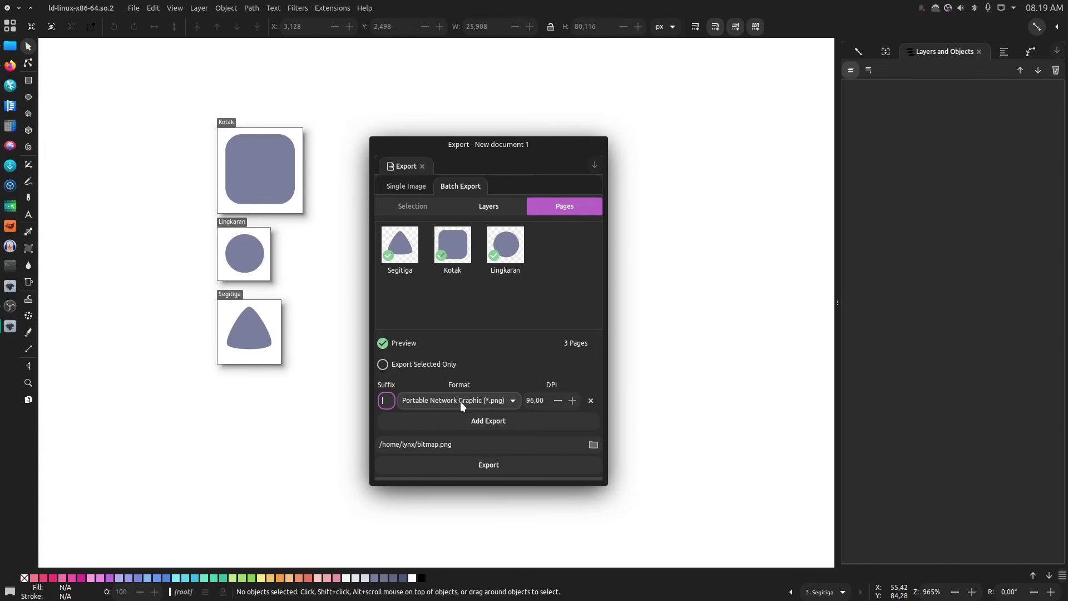
type("p")
key("BackSpace")
type("x1")
left_click_drag(543, 401, 519, 402)
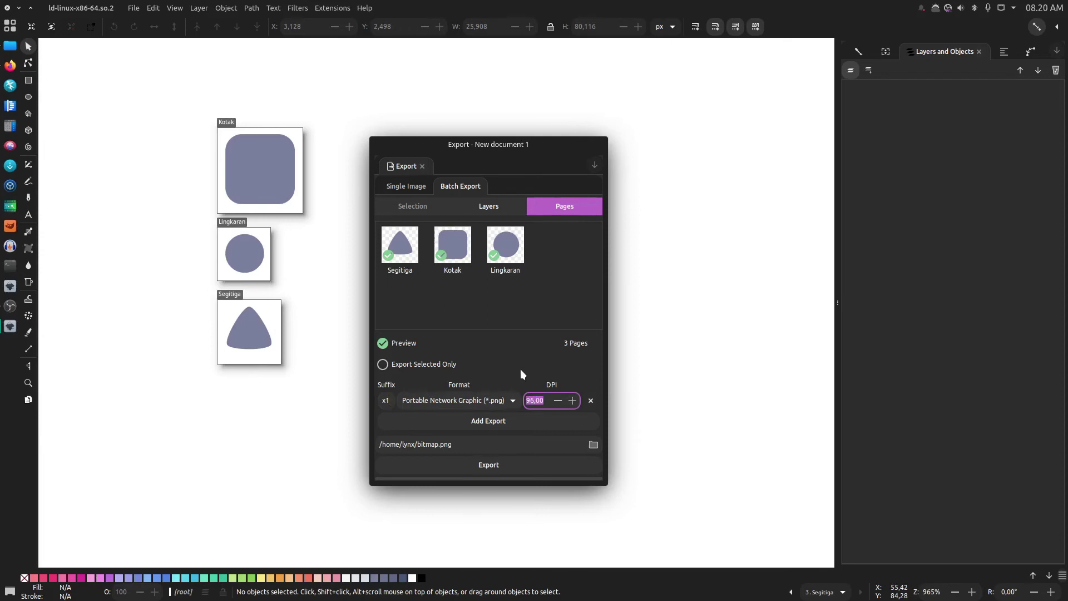
- Add a second PNG export with the suffix x2 and a resolution of 192 DPI
left_click(445, 421)
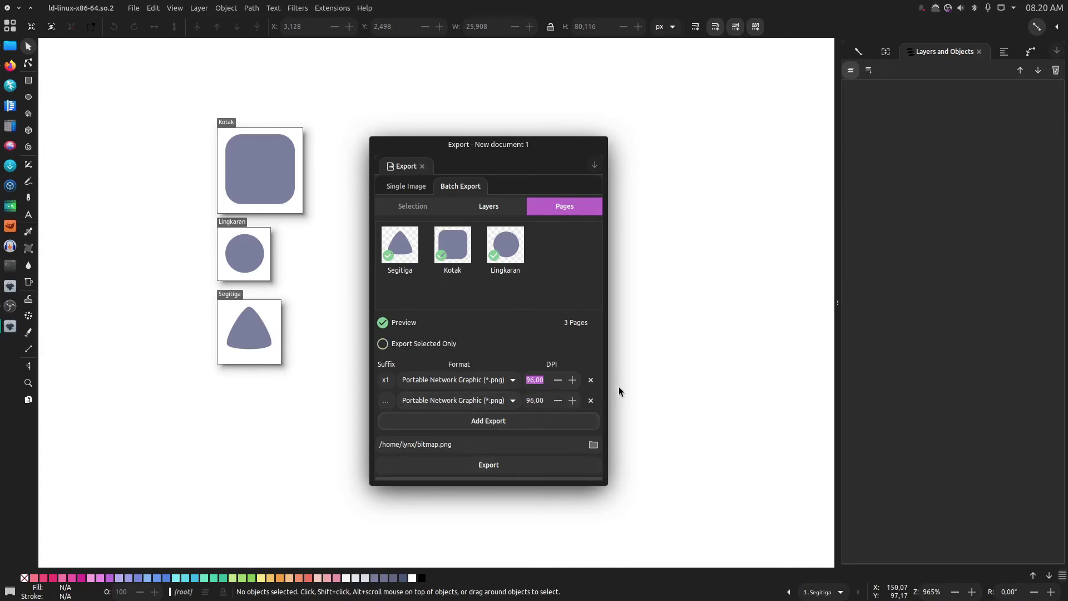
left_click(384, 400)
type("x2")
left_click(544, 400)
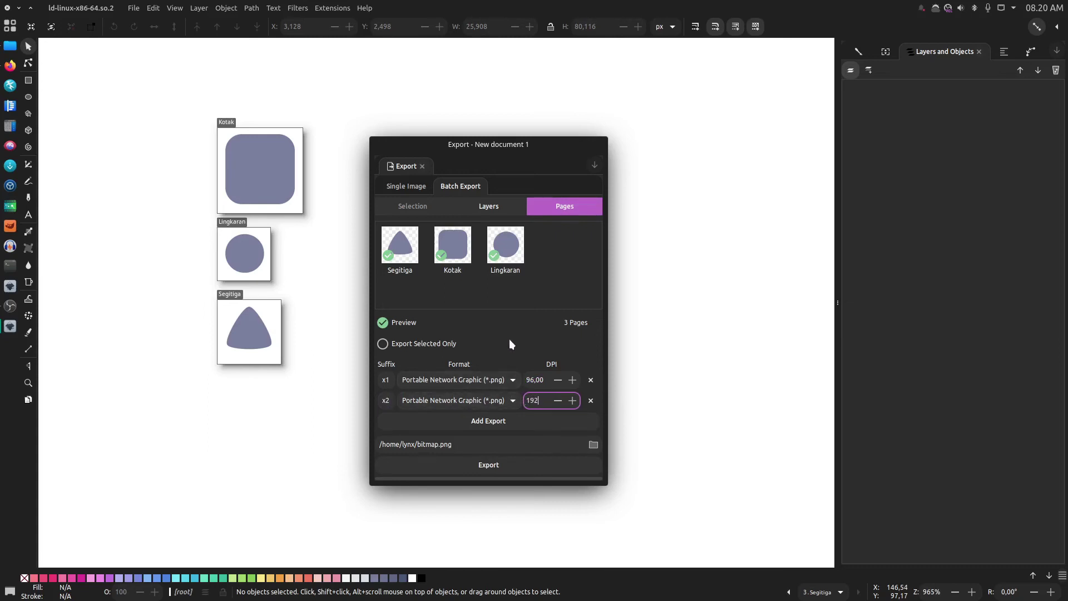
- Add a third export with the suffix svg and the format Plain SVG (*.svg)
left_click(487, 421)
left_click(386, 416)
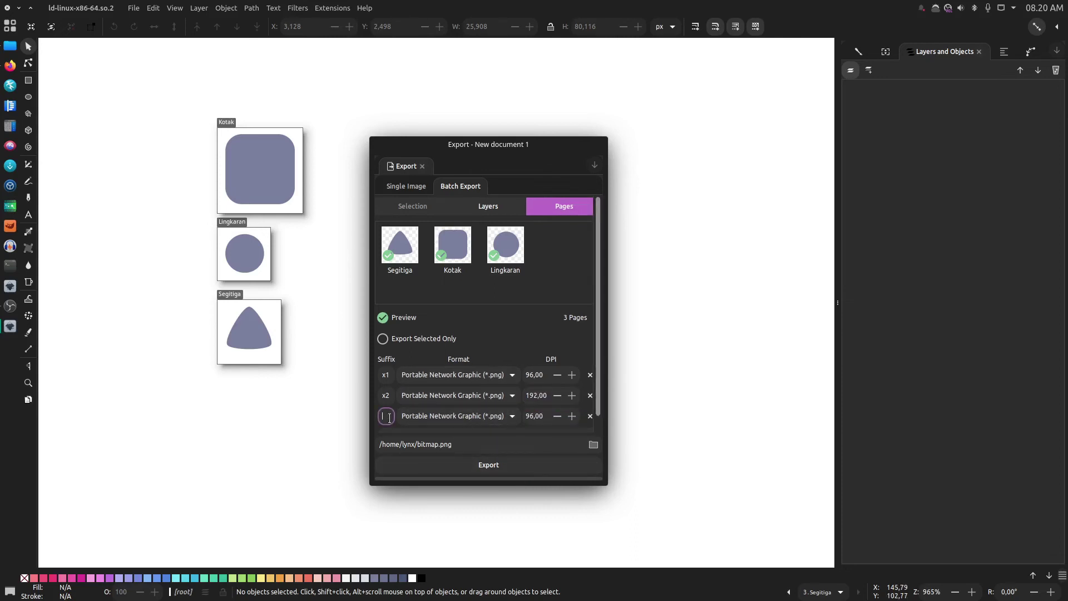
type("svg")
left_click(438, 414)
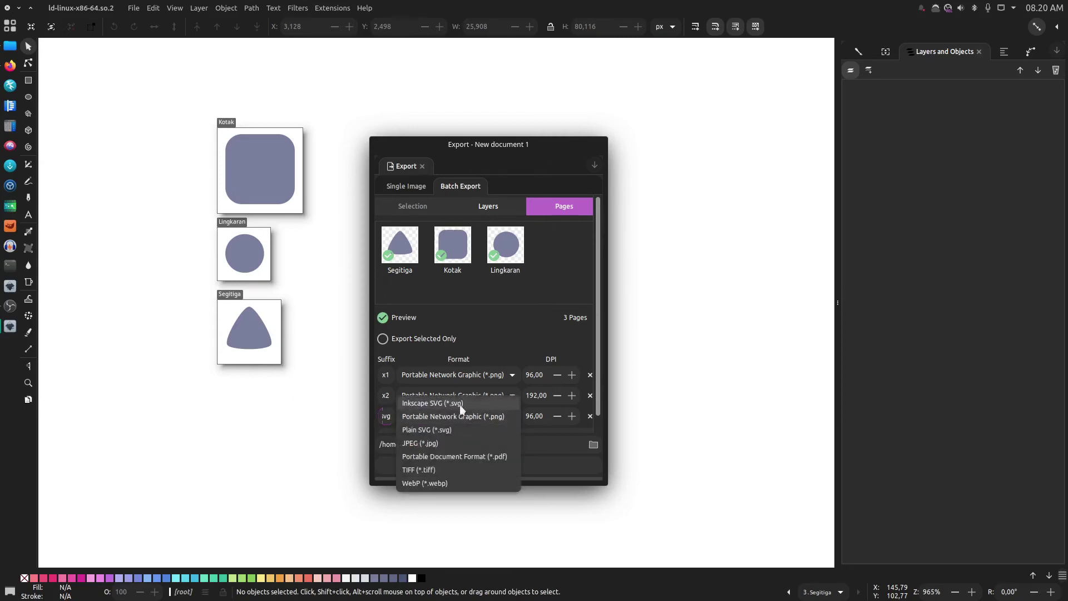
left_click(413, 428)
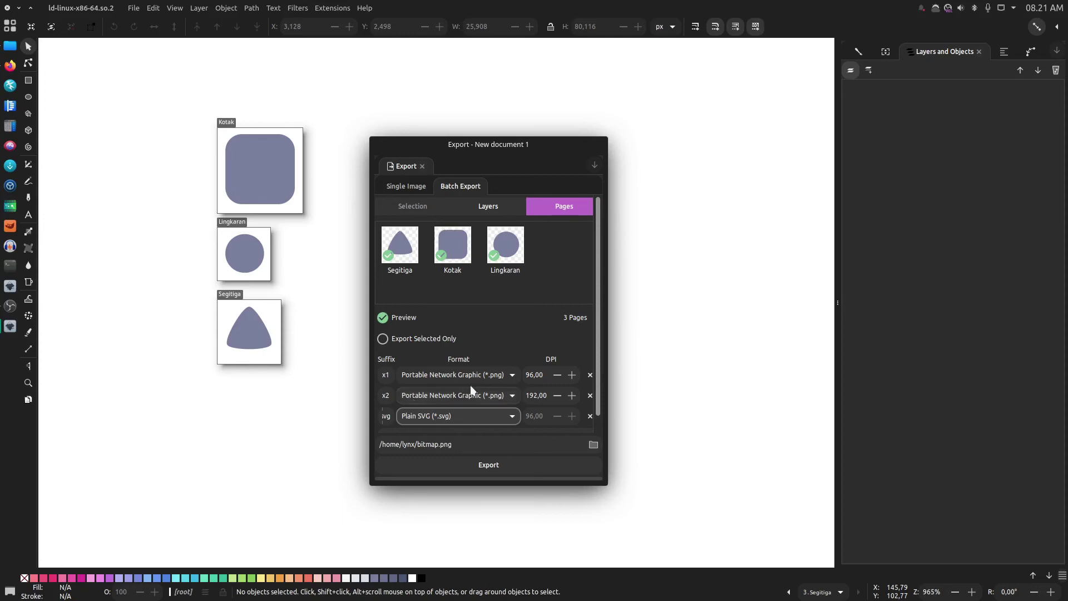
left_click(486, 376)
left_click(488, 376)
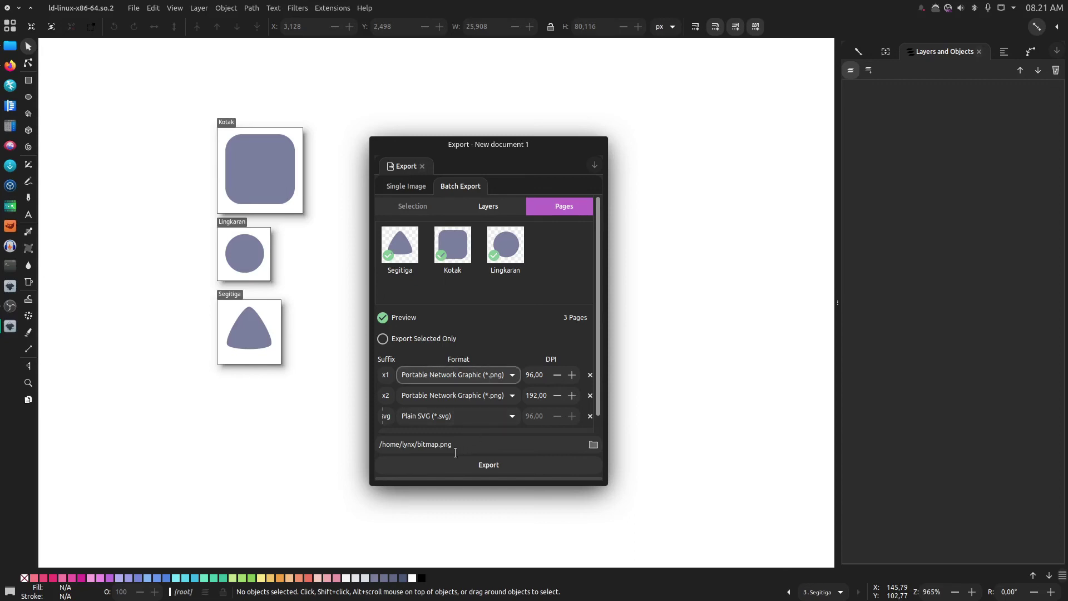
- Set the batch export's base file name to icon in the same home folder
left_click_drag(417, 445, 482, 448)
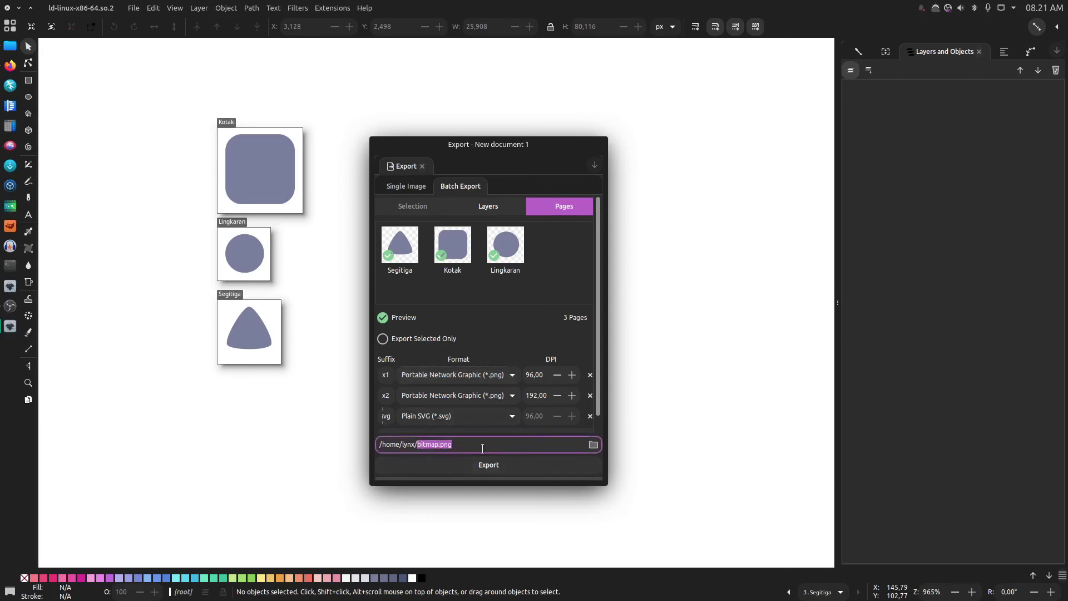
key("BackSpace")
type("icon")
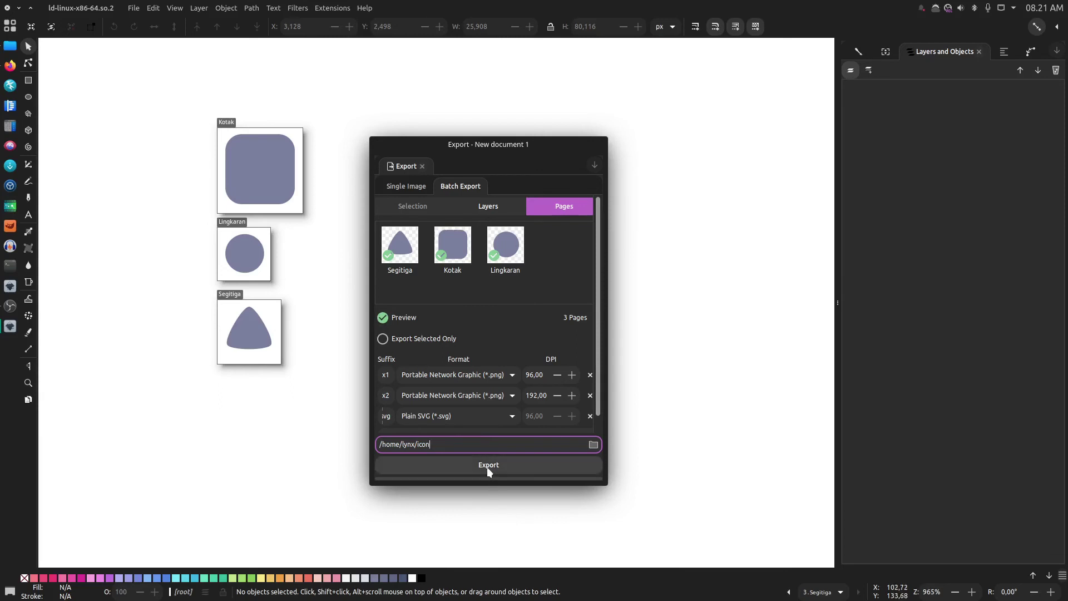
left_click(417, 445)
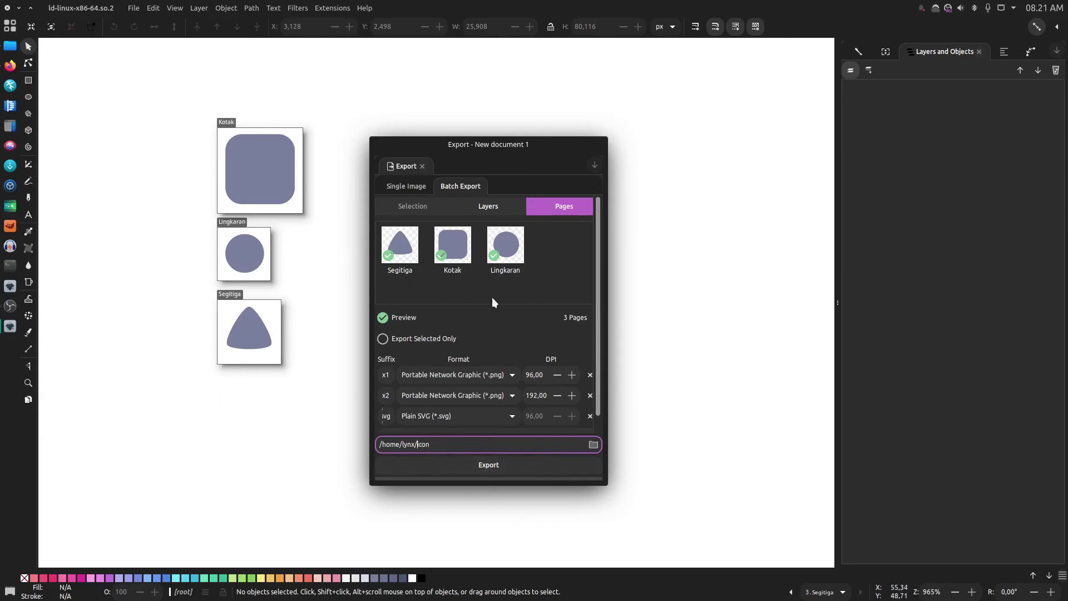
- Switch to Dolphin and permanently delete all three SVG files from the aha folder in Home
left_click(10, 45)
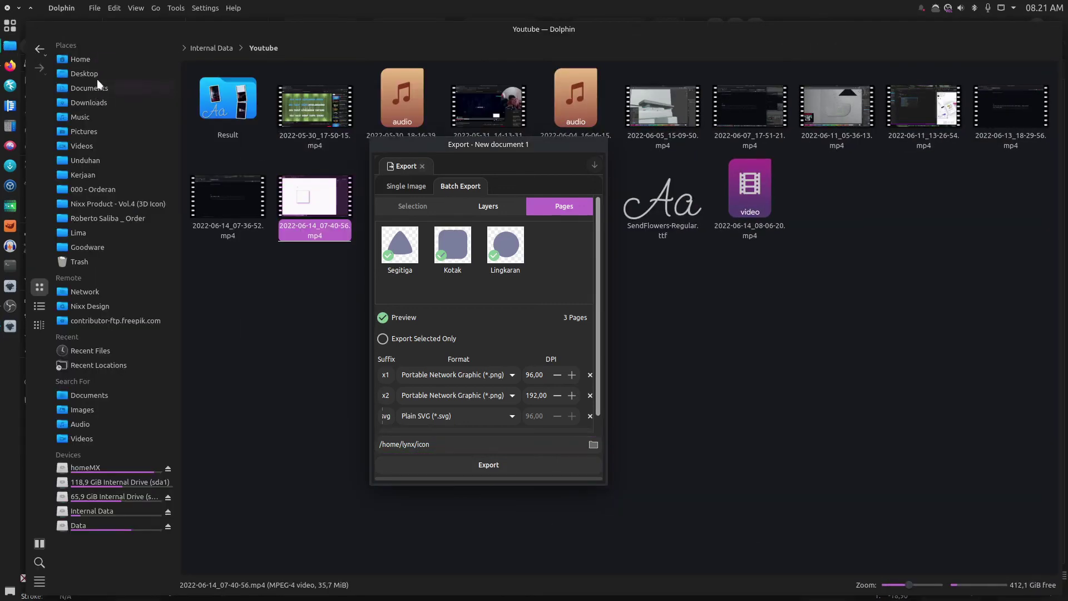
left_click(97, 60)
left_click(225, 95)
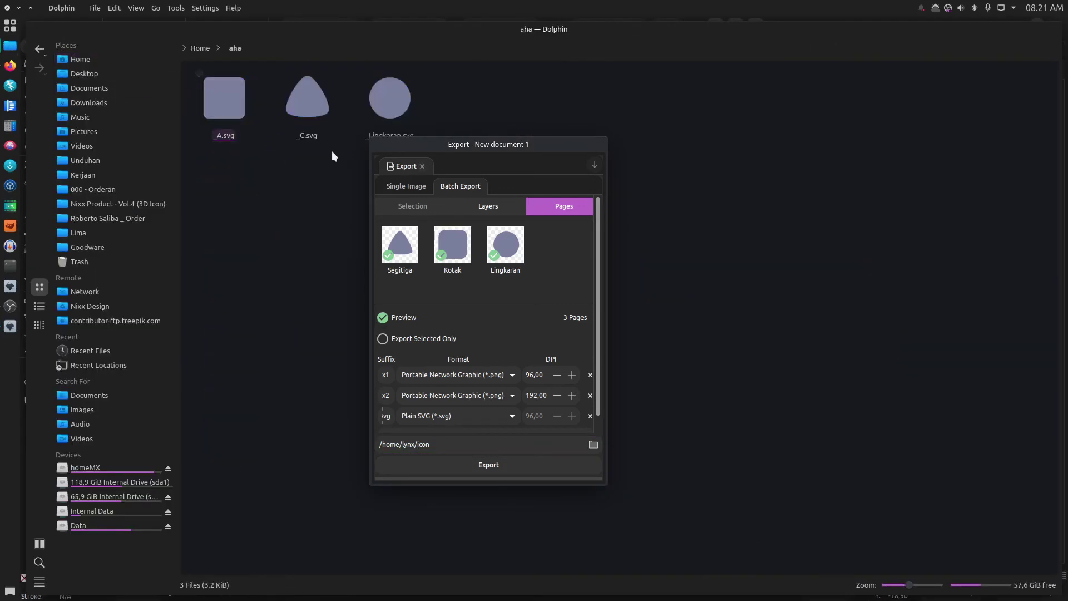
left_click_drag(229, 161, 396, 114)
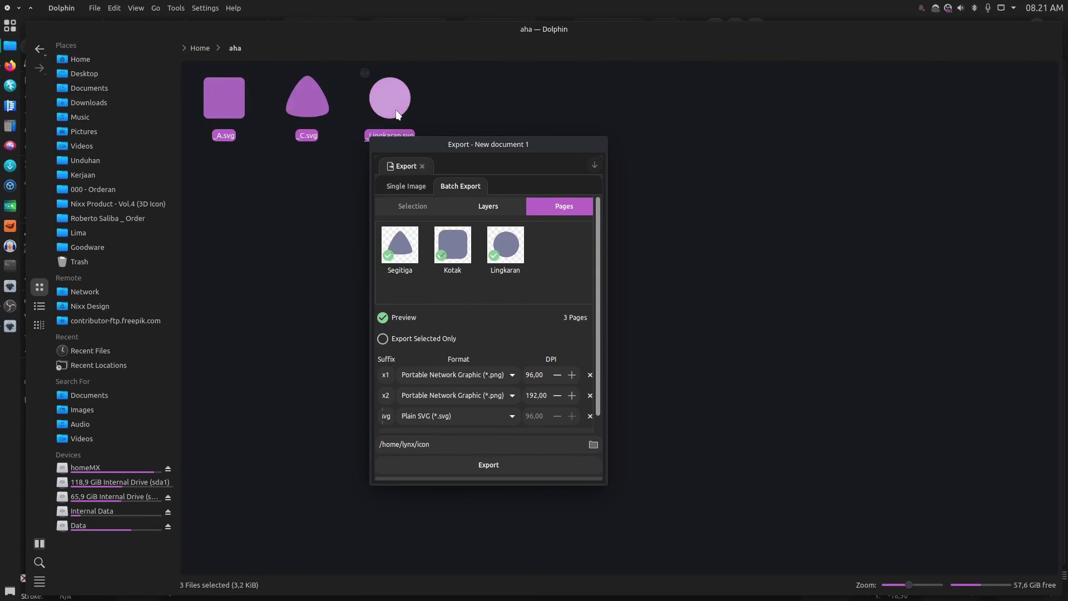
key("shift+Delete")
key("Return")
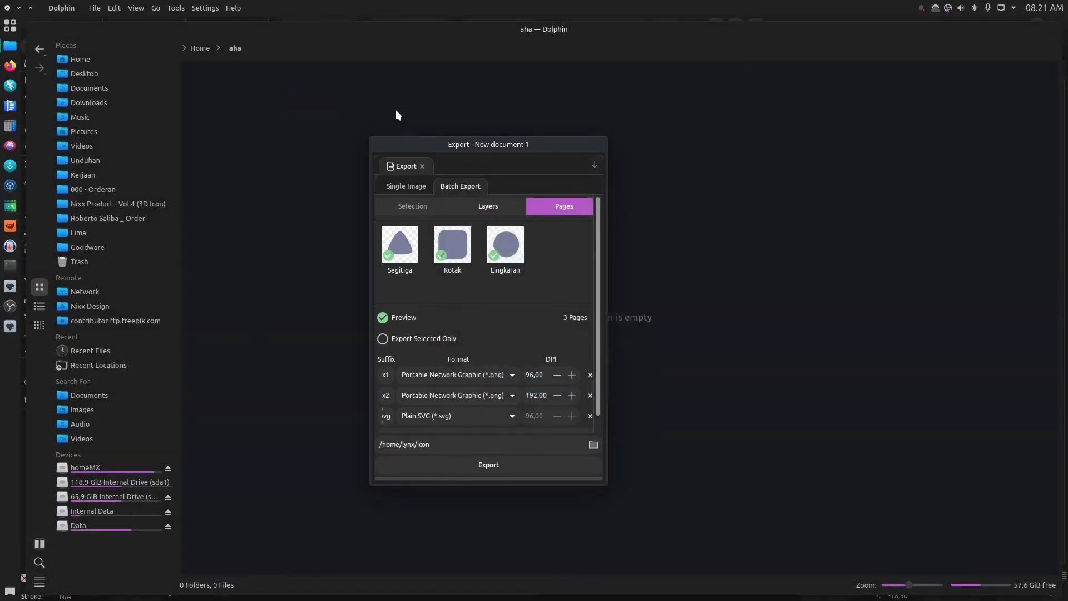
- Batch export all three pages to the home folder with the base name icon, accept the PNG options, and check the aha folder
left_click(443, 444)
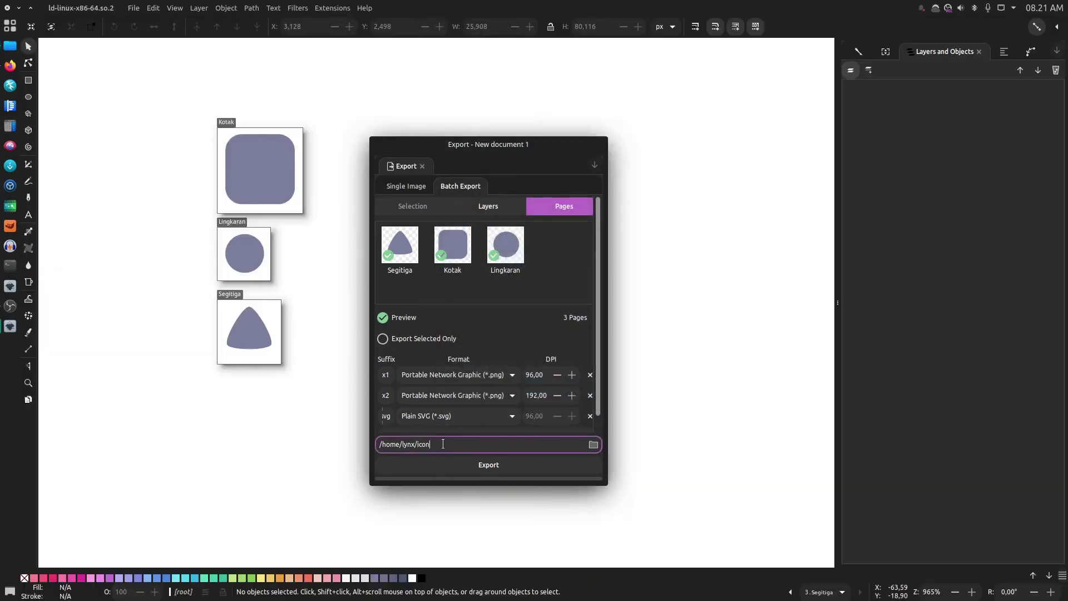
left_click(482, 463)
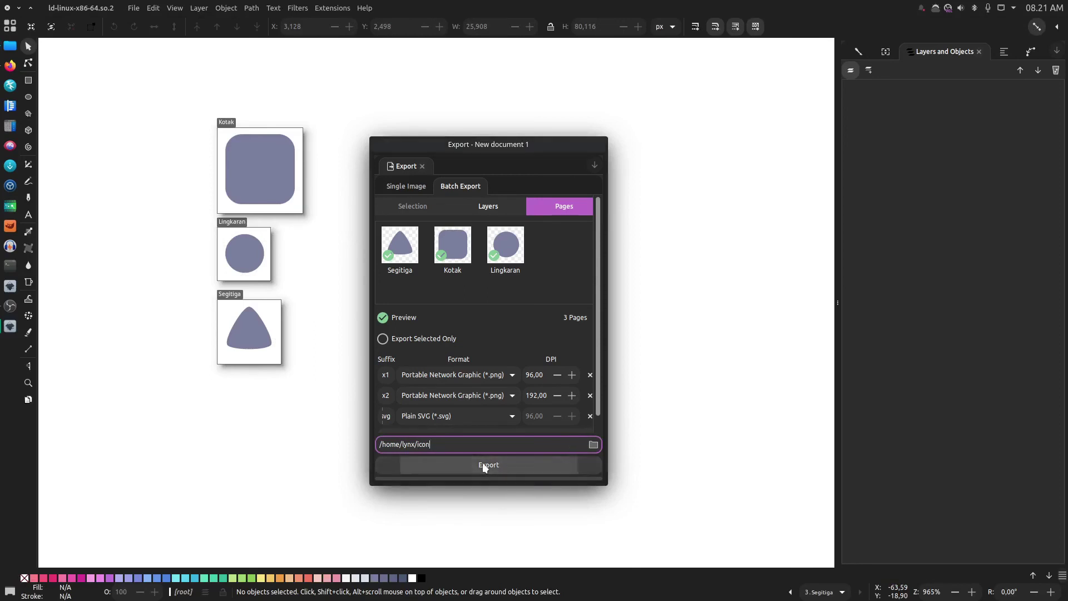
left_click(606, 370)
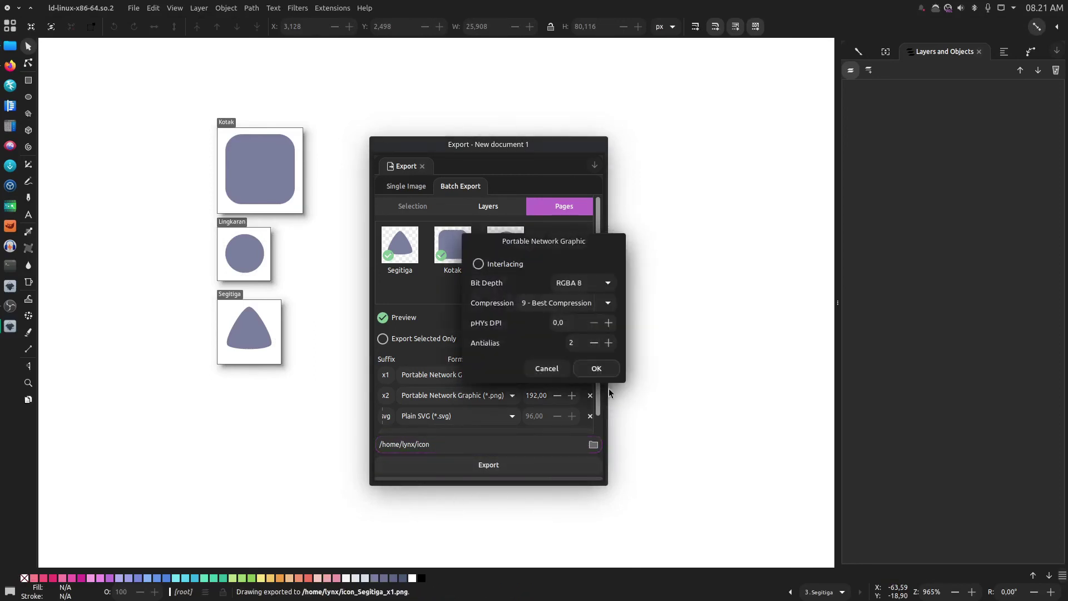
left_click(602, 365)
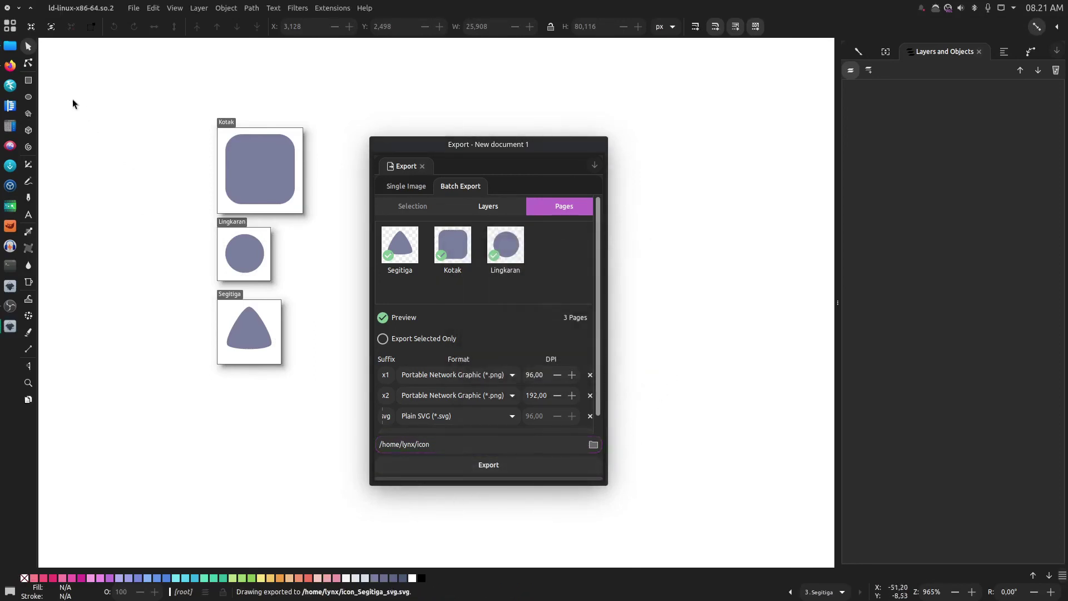
left_click(10, 48)
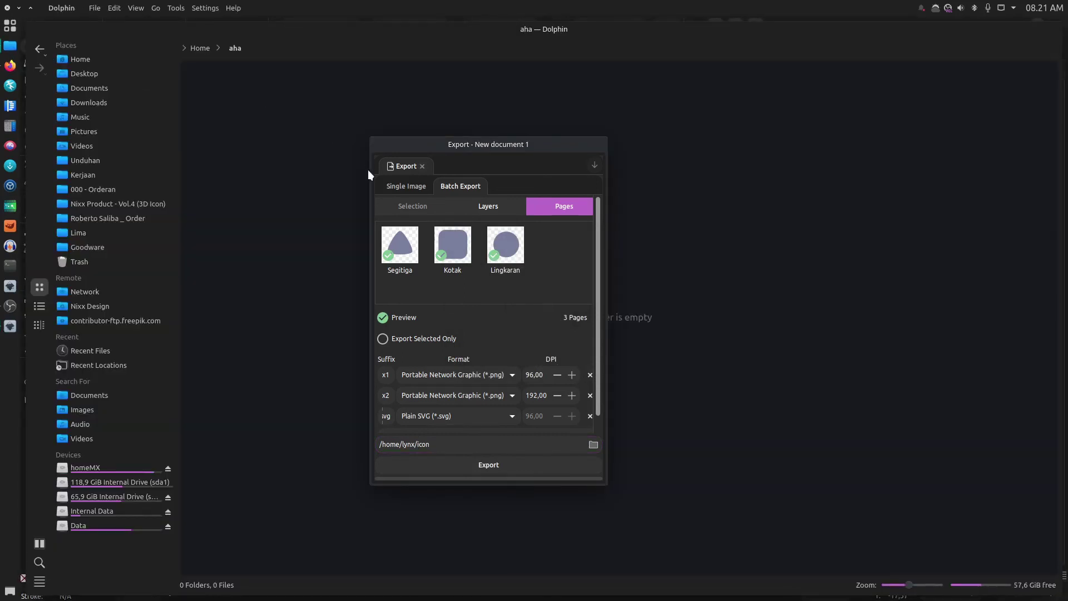
- Change the export path to aha/icon in the home folder and batch export all pages with the default PNG options
left_click(442, 444)
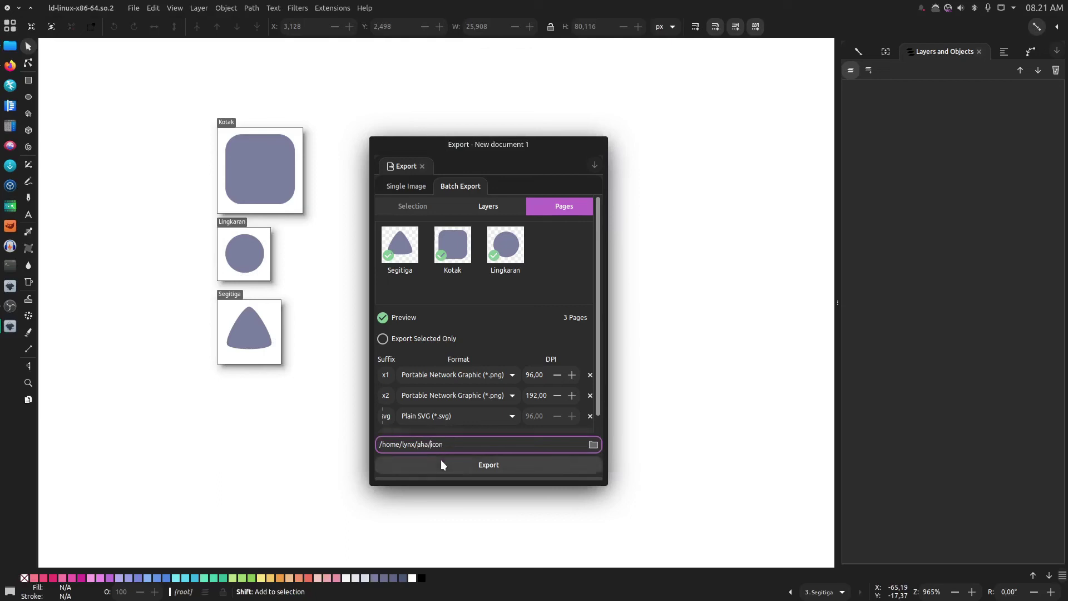
left_click(441, 460)
left_click(601, 369)
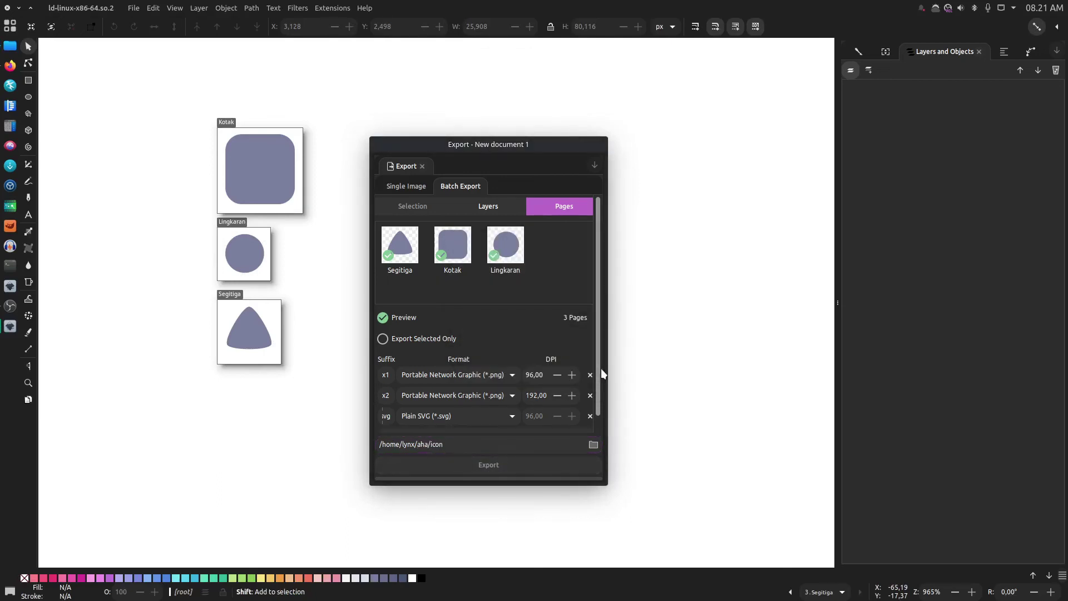
left_click(602, 366)
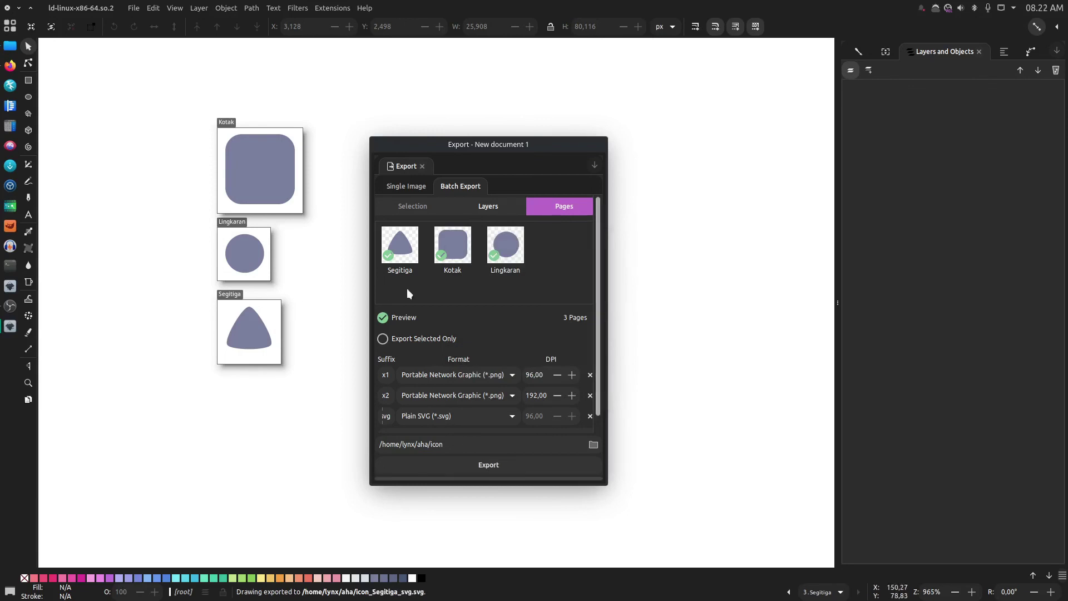
- Examine the names of the exported x1 PNG and SVG icon files in the aha folder
left_click(10, 47)
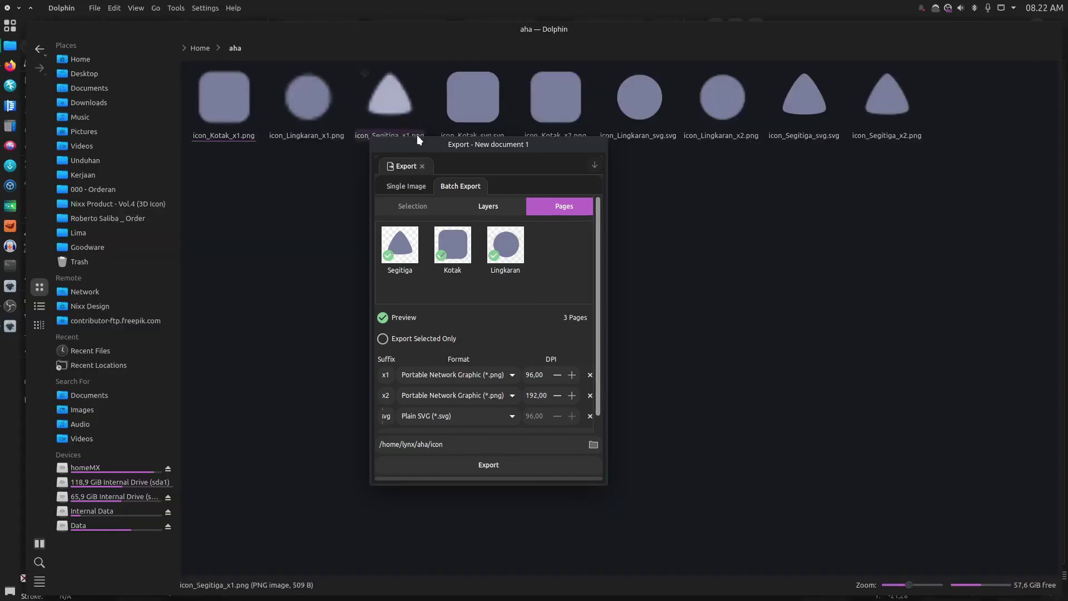
left_click_drag(415, 146, 626, 221)
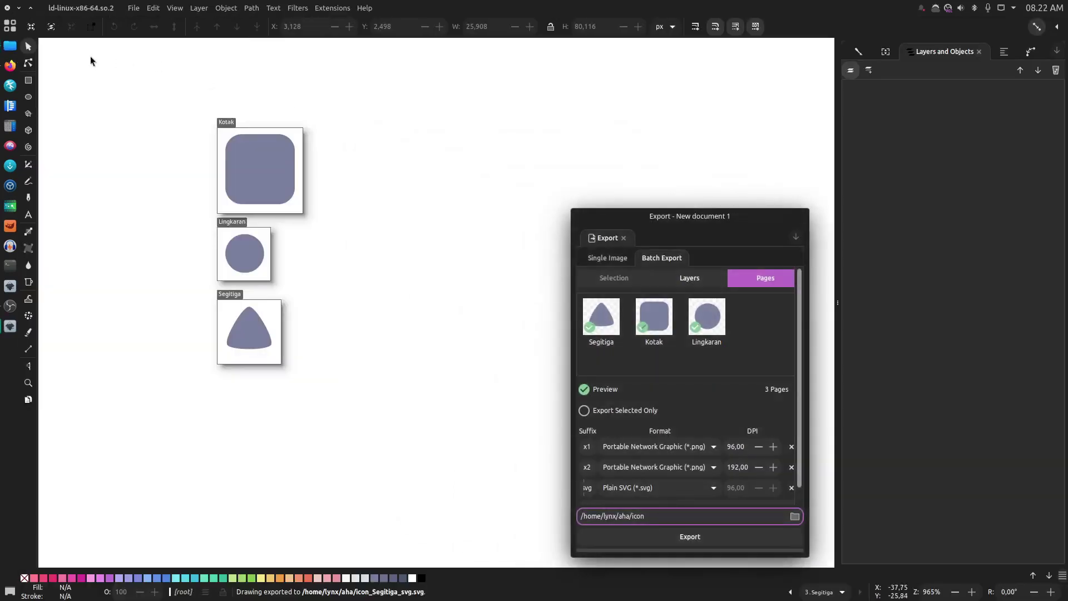
left_click(10, 46)
left_click(215, 138)
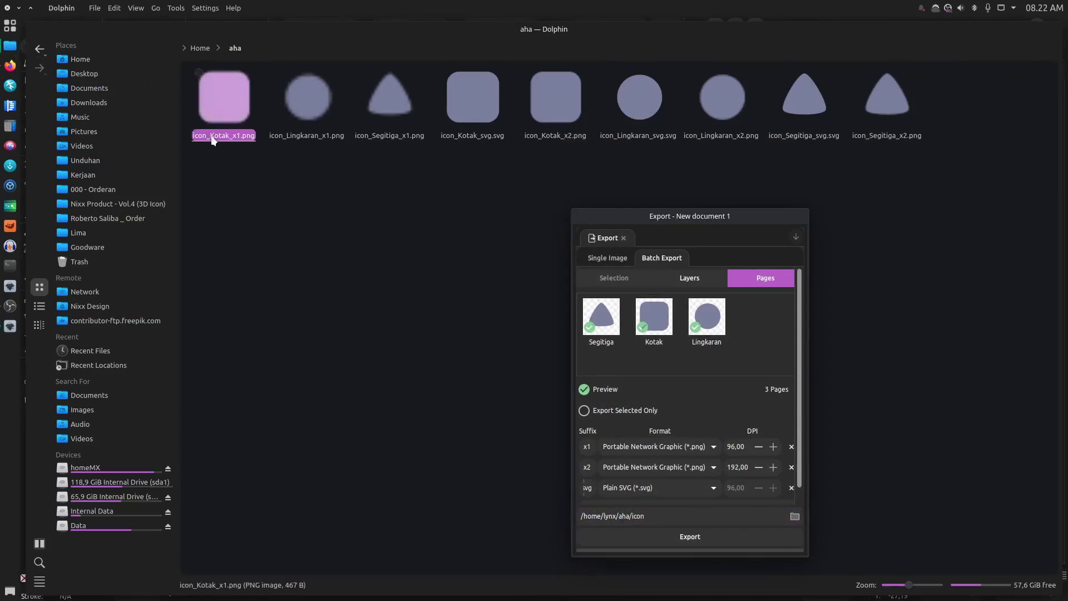
left_click(290, 131)
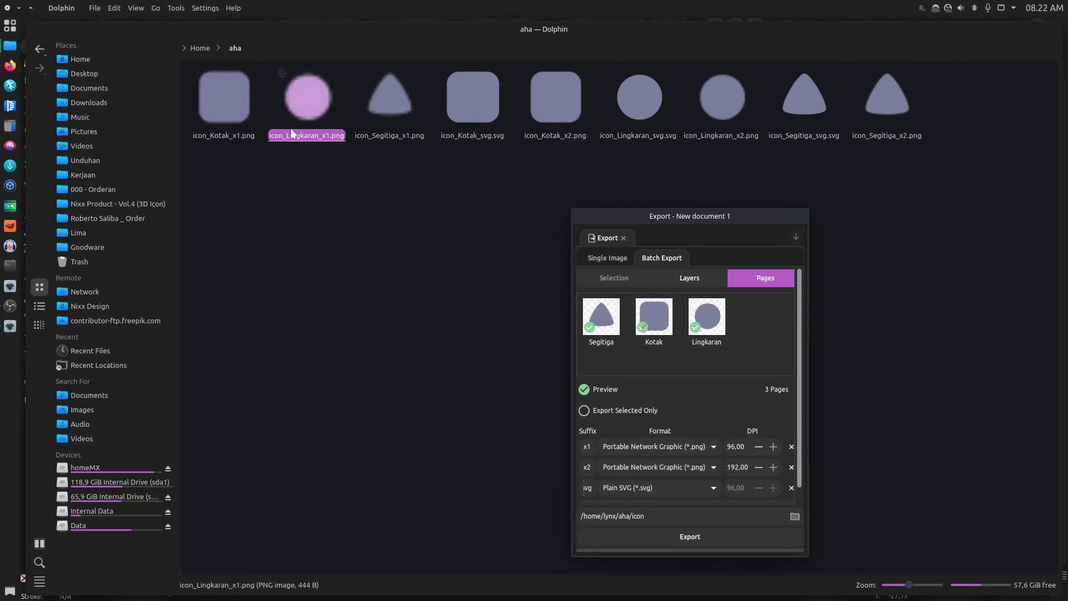
left_click(378, 133)
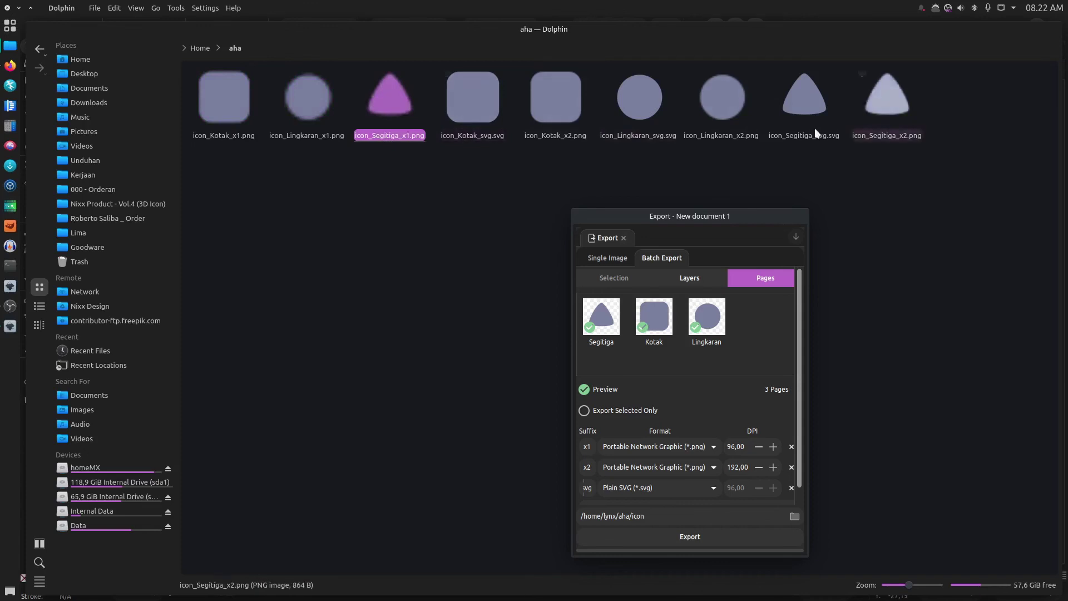
left_click(493, 125)
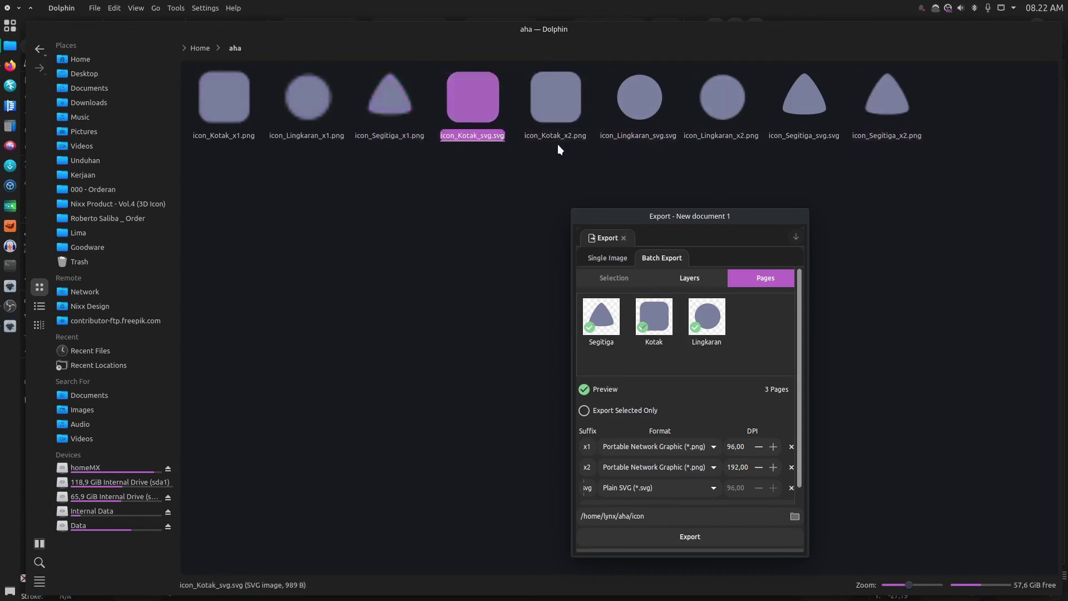
- Compare the exported file names in the aha folder with the page labels, suffixes and base name in the batch export settings
left_click(623, 214)
left_click_drag(623, 214, 370, 101)
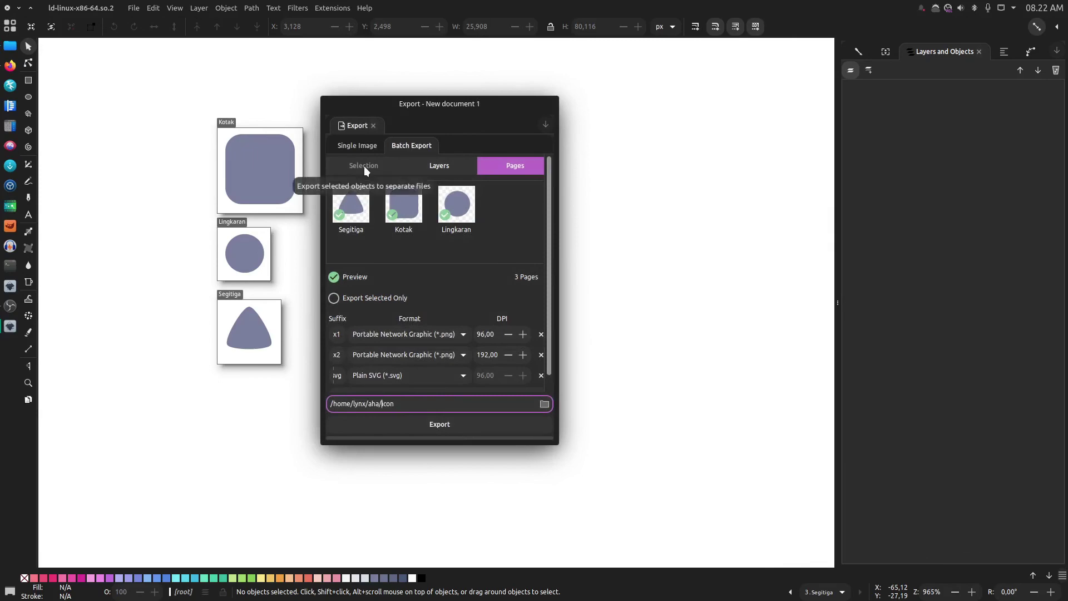
key("alt+Tab")
left_click_drag(384, 114, 381, 220)
key("alt+Tab")
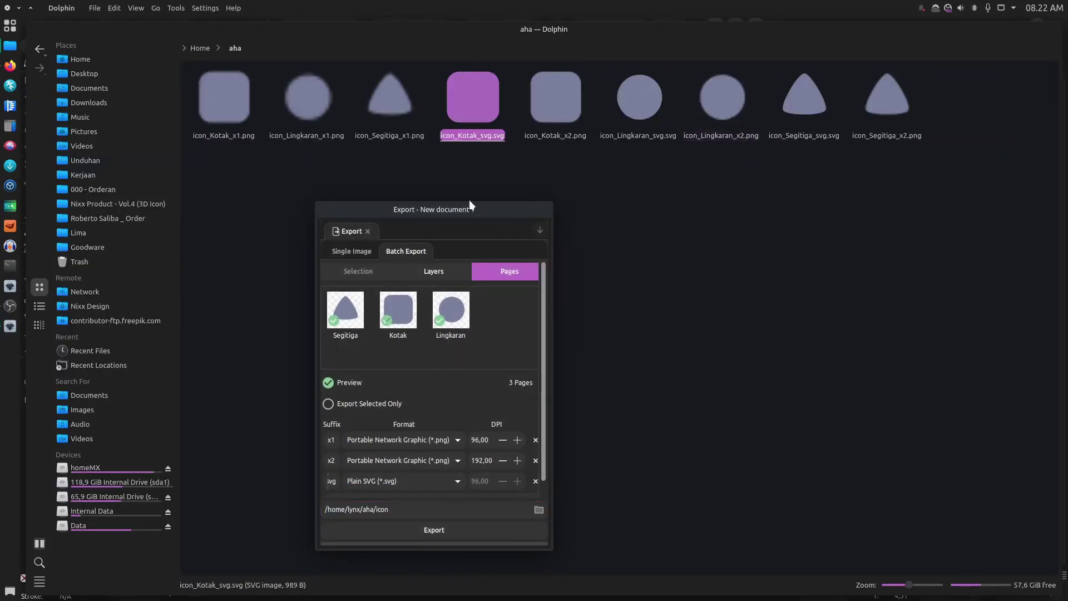
left_click_drag(451, 209, 566, 134)
key("alt+Tab")
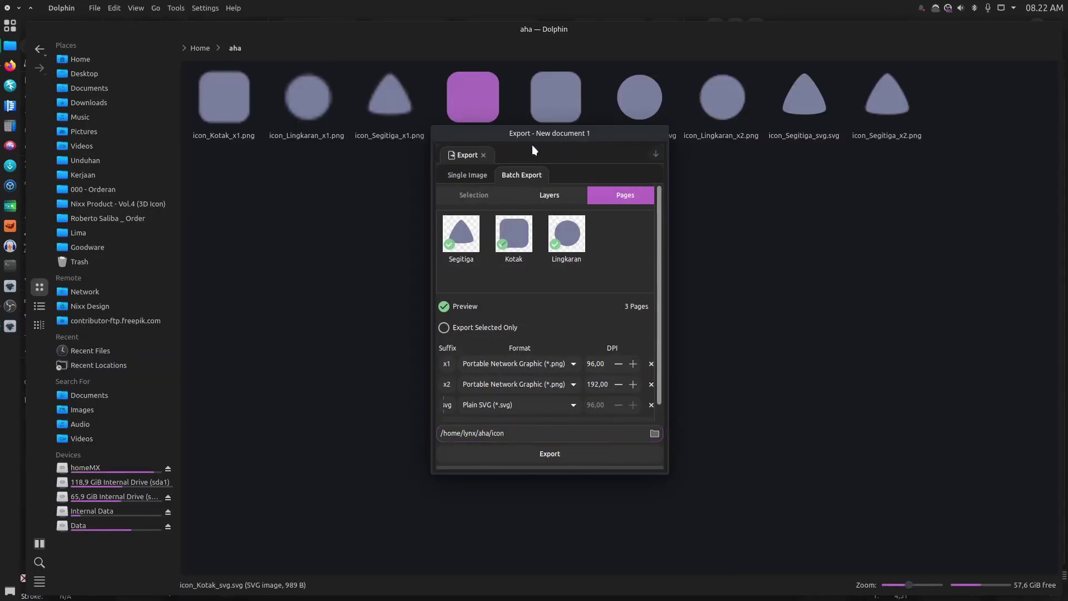
left_click_drag(455, 133, 474, 102)
key("alt+Tab")
key("alt+Tab")
key("alt+Tab")
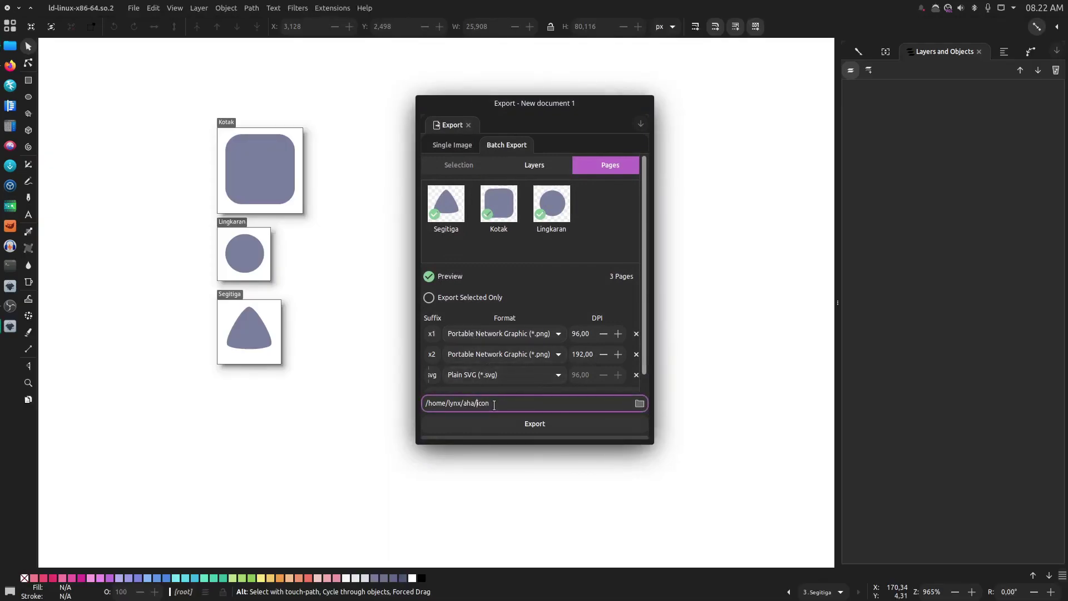
- Remove the base name icon from the batch export path, leaving only the aha folder
left_click_drag(477, 404, 500, 404)
left_click(508, 404)
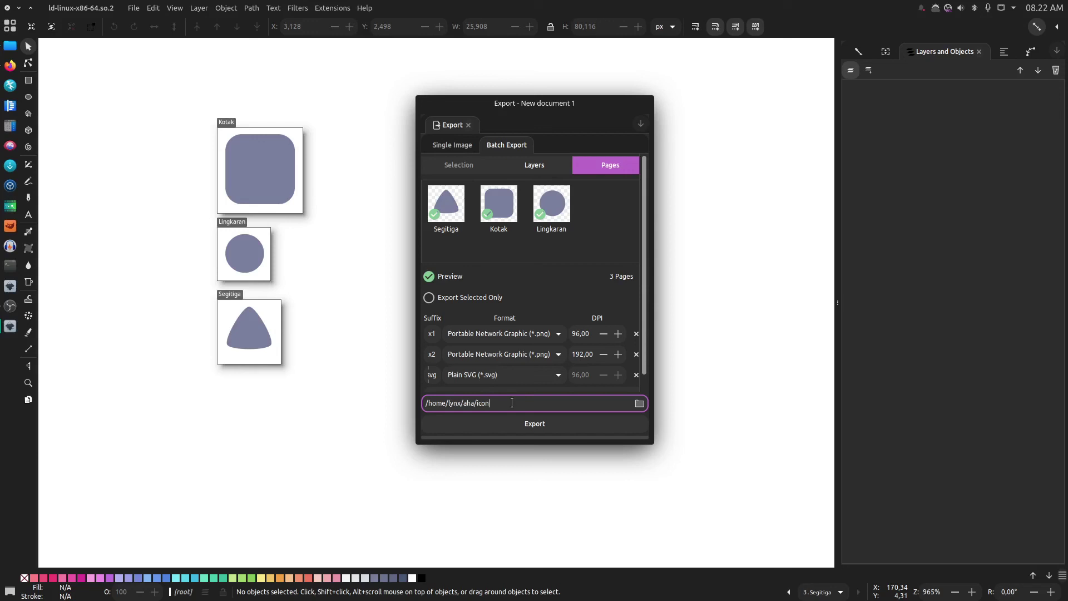
left_click_drag(477, 406, 505, 406)
key("BackSpace")
- Create a new folder named tes inside the aha folder in Dolphin
key("alt+Tab")
left_click_drag(268, 207, 934, 114)
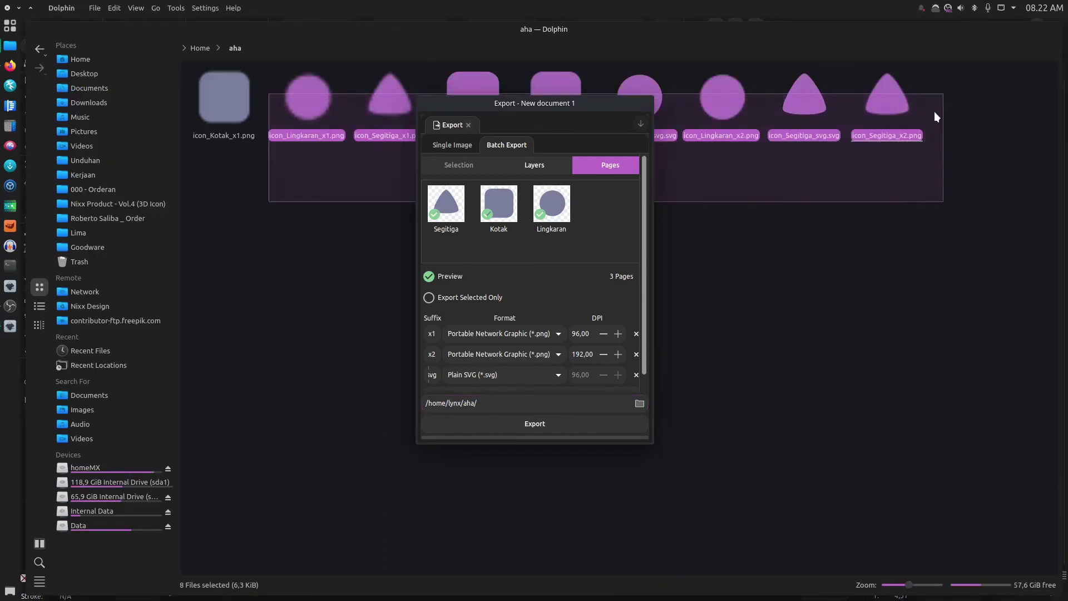
right_click(863, 236)
mouse_move(892, 249)
left_click(803, 249)
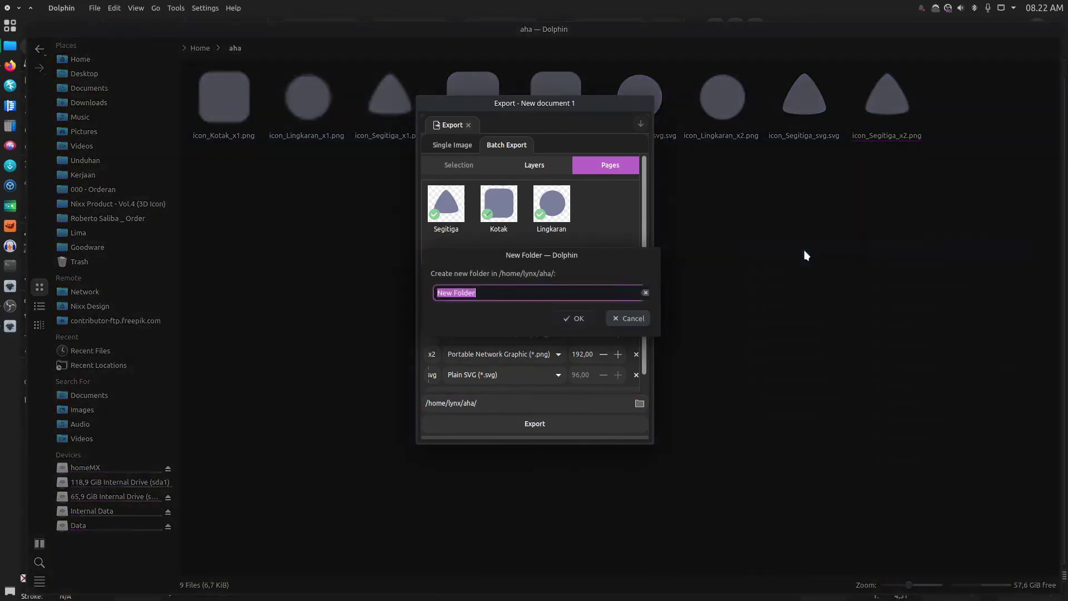
type("tes")
key("Return")
- Move all the exported icon files in the aha folder into the tes folder
key("ctrl+a")
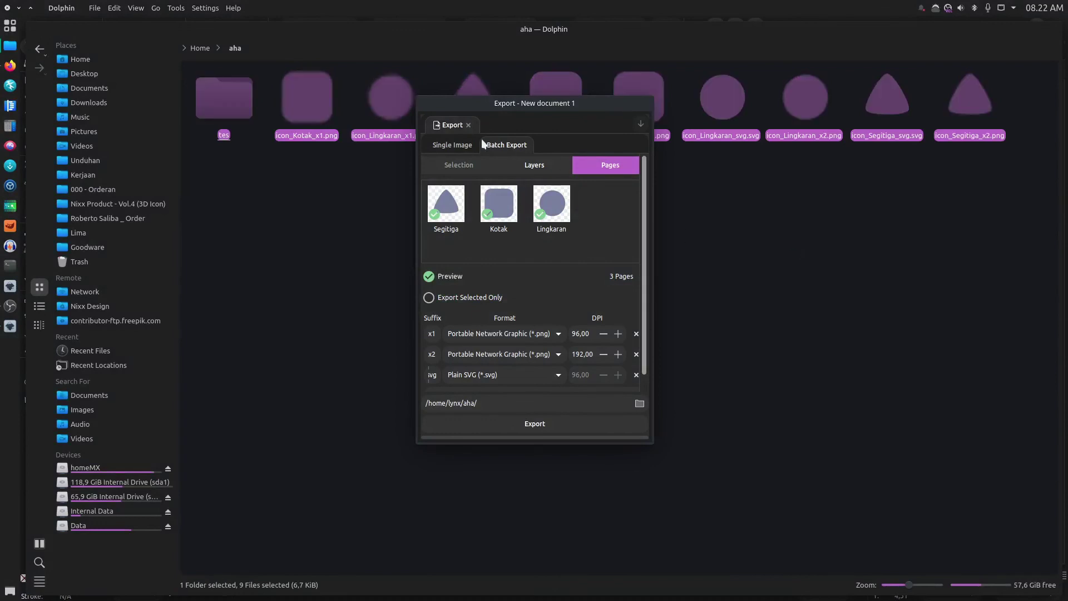
left_click(220, 121, "ctrl")
mouse_move(247, 120)
left_mouse_down()
mouse_move(253, 109)
mouse_move(236, 102)
left_mouse_up()
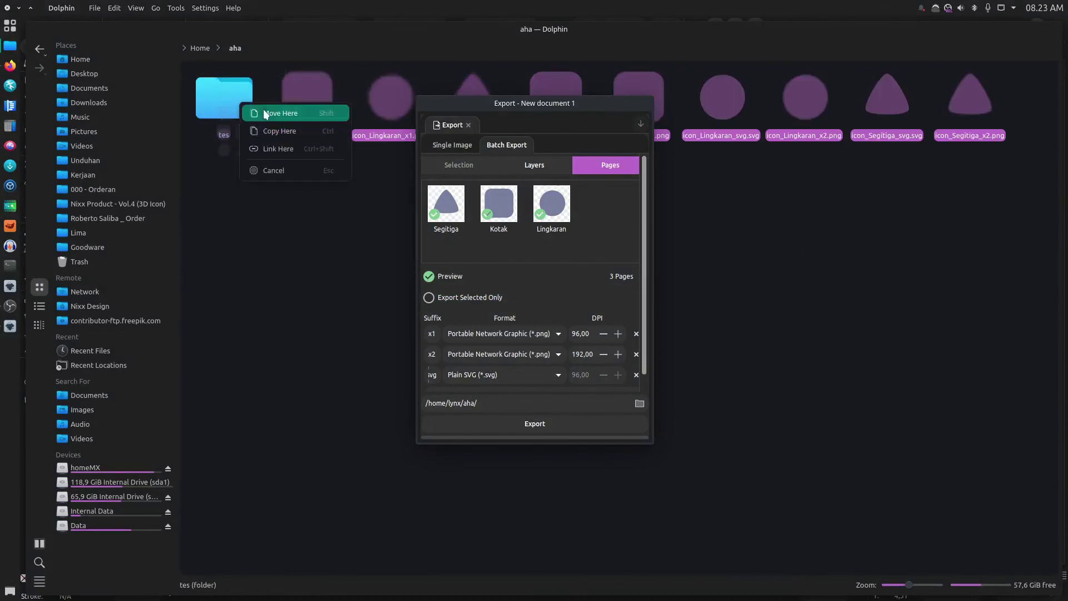
left_click(266, 103)
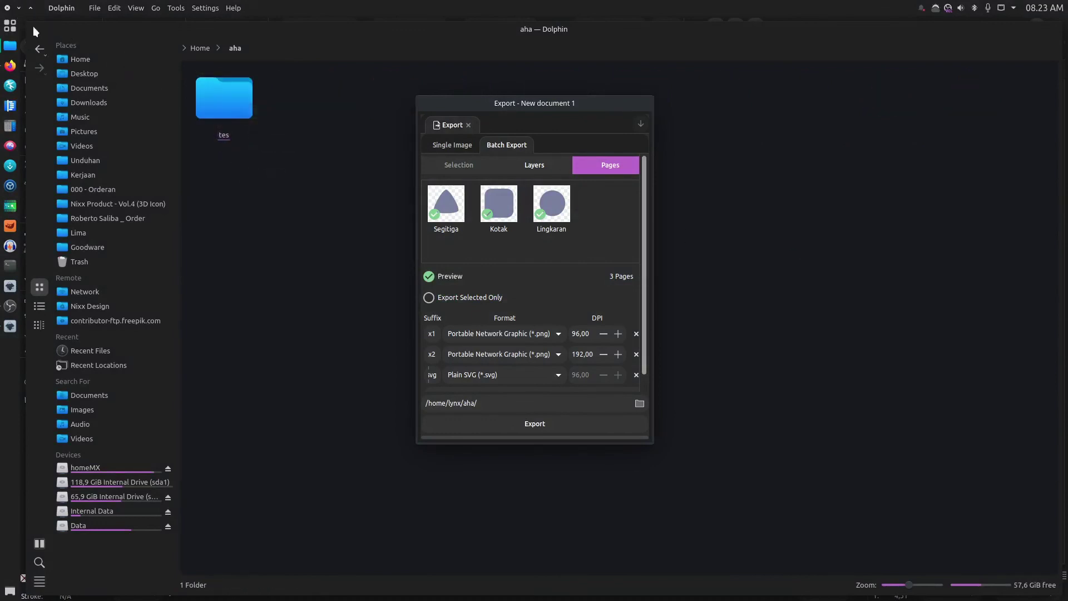
- Return to Inkscape and batch export all three pages into the aha folder without a base name, accepting the default PNG options
left_click(19, 8)
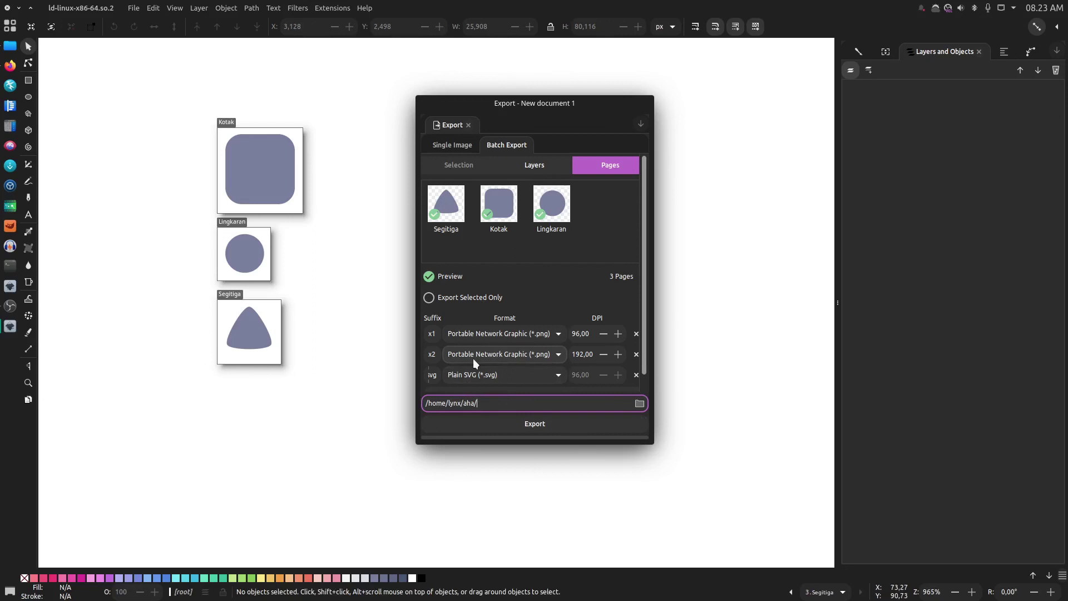
left_click(505, 426)
left_click(587, 368)
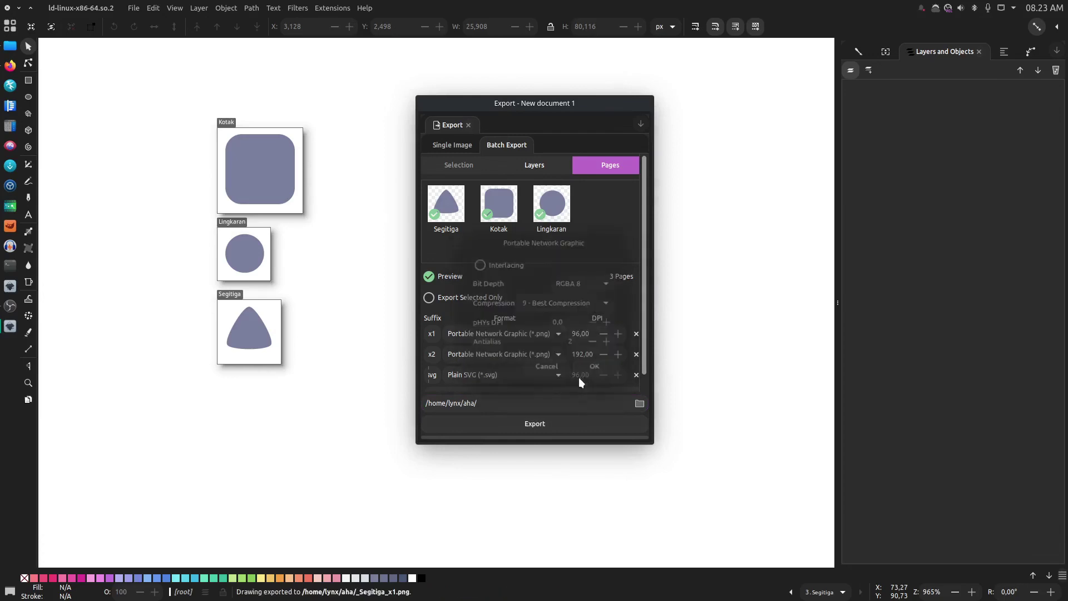
left_click(590, 371)
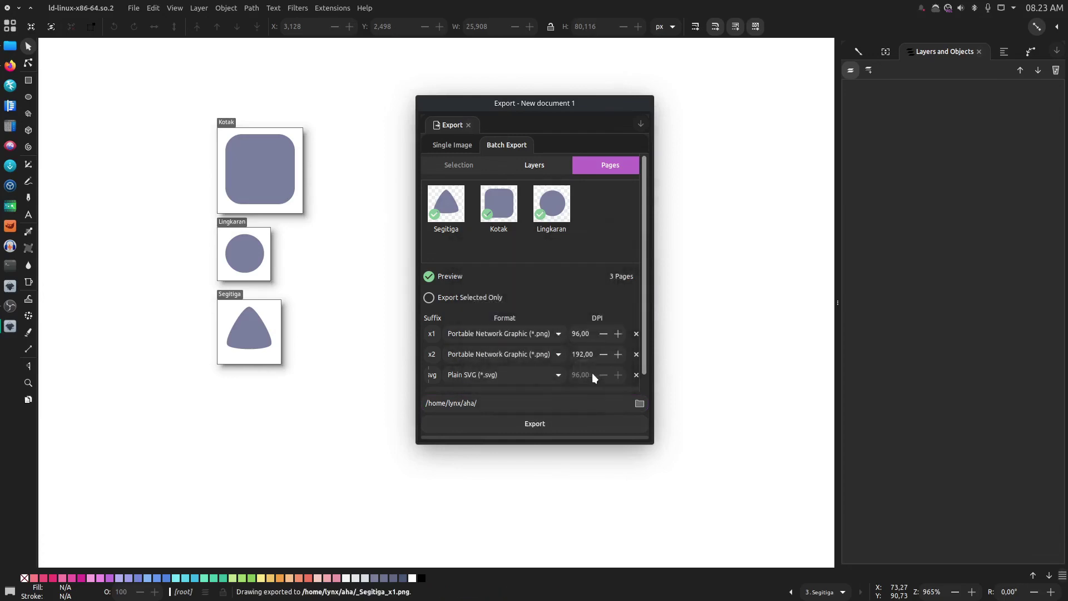
- Examine how the newly exported x1 PNG files in the aha folder are named without a base name
left_click(9, 50)
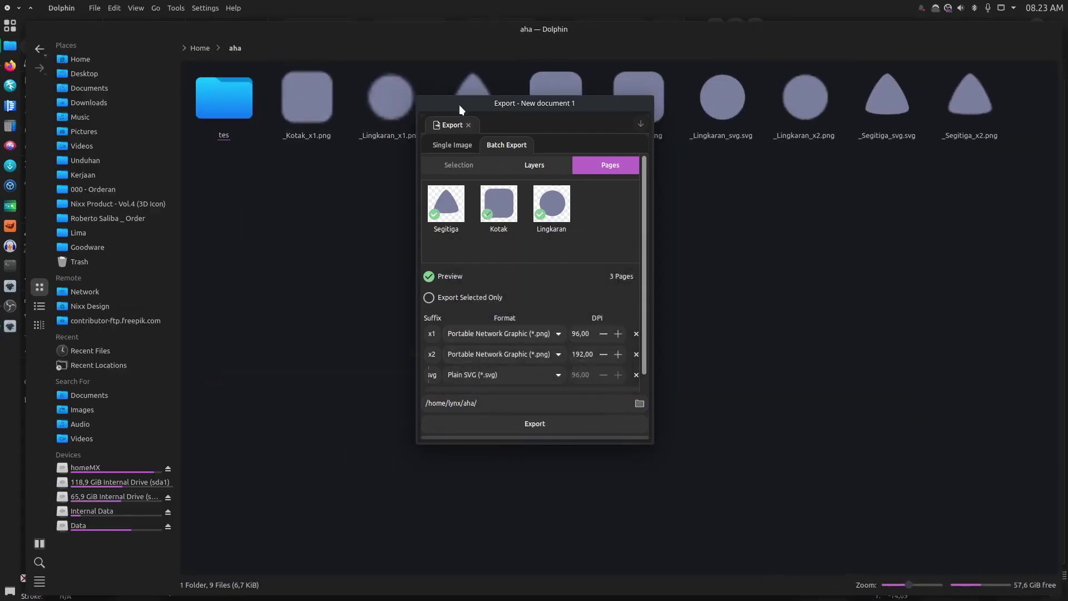
left_click_drag(459, 105, 519, 221)
key("alt+Tab")
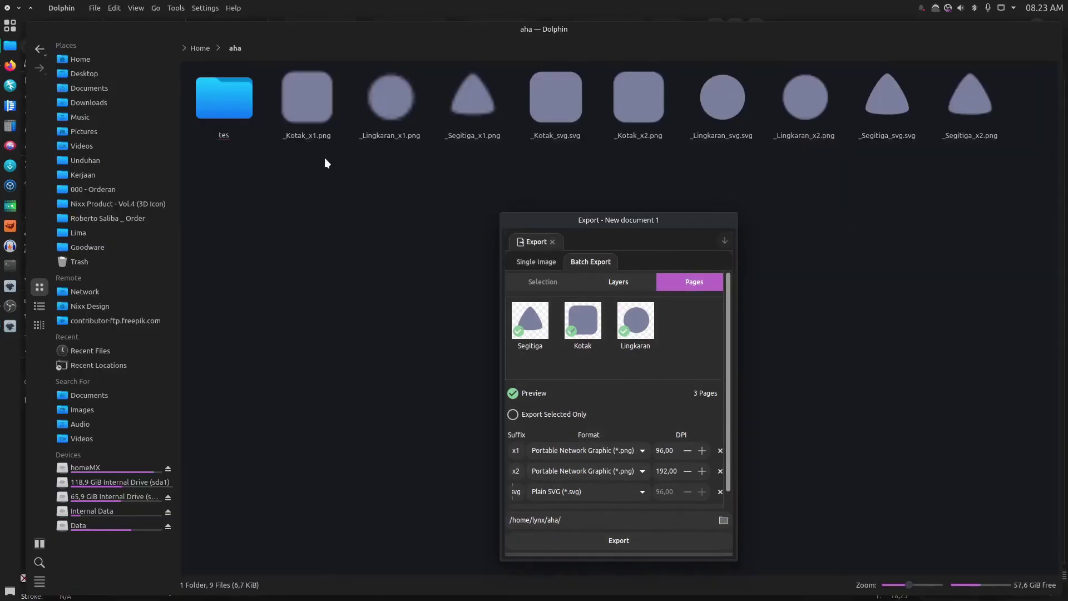
left_click(295, 133)
left_click(412, 131)
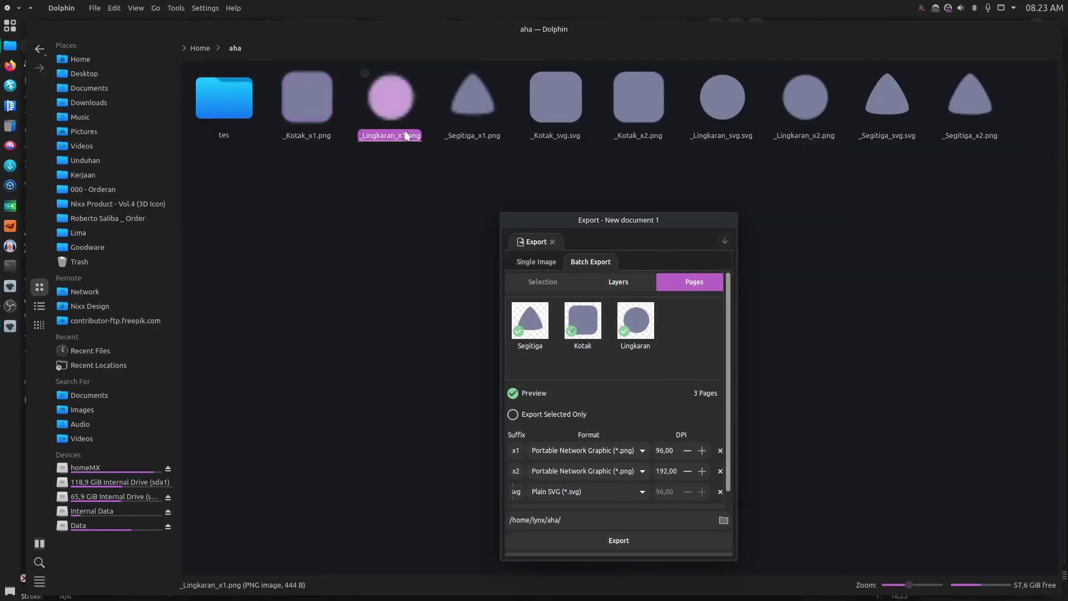
left_click(463, 129)
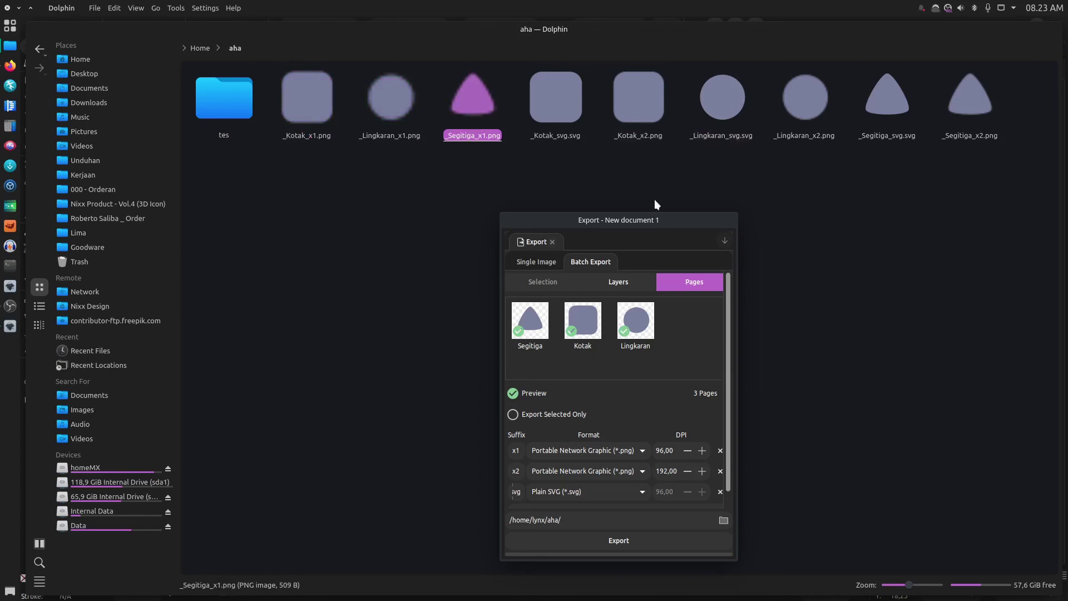
- Set the batch export's base file name to Contoh in the aha folder
left_click_drag(653, 224, 619, 122)
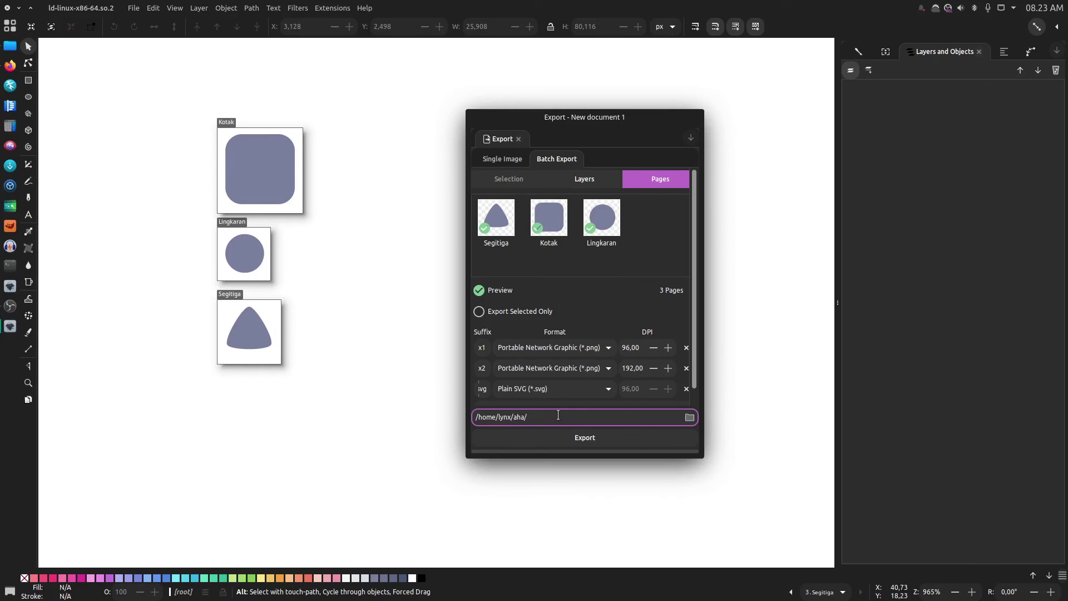
type("Contoh")
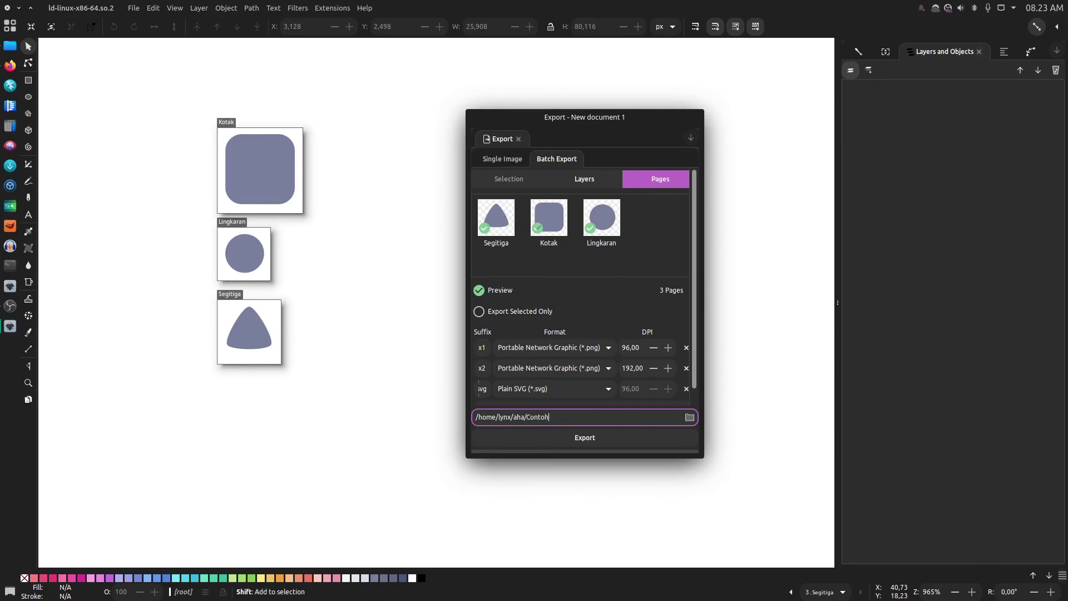
key("alt+Tab")
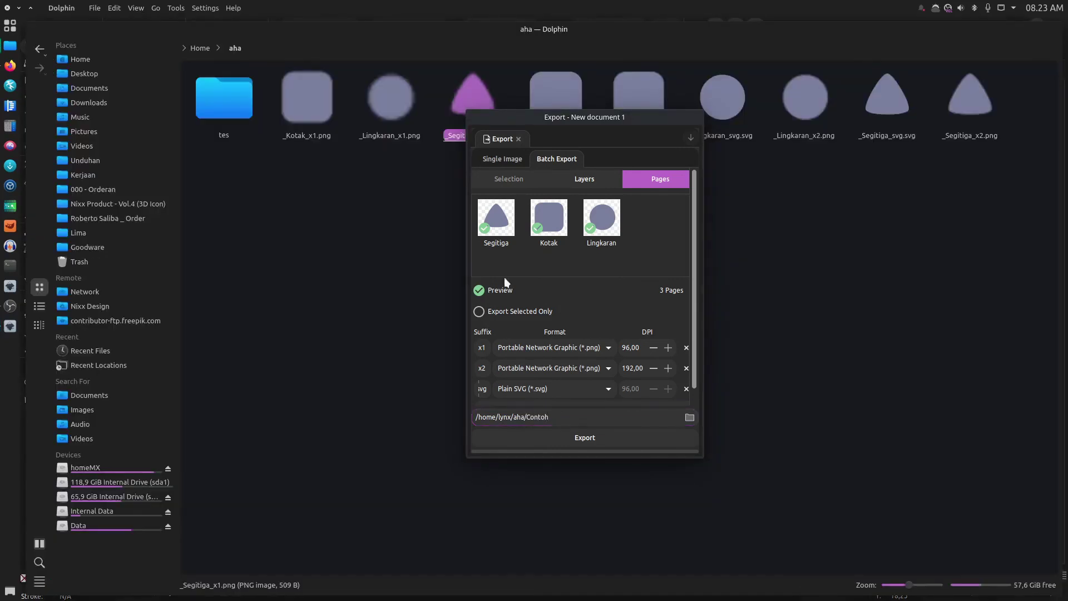
left_click_drag(486, 114, 435, 127)
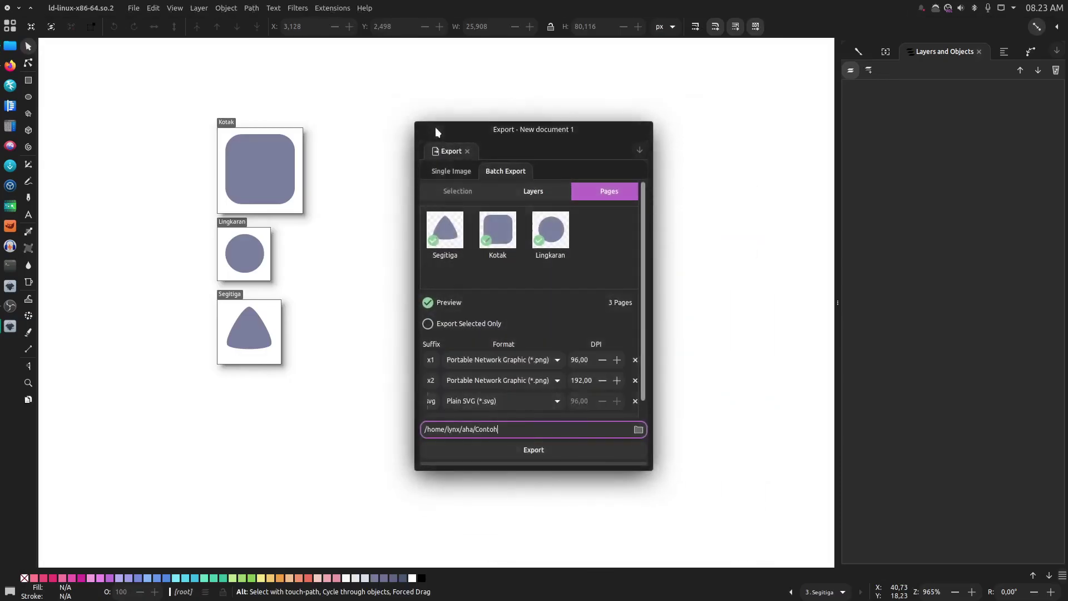